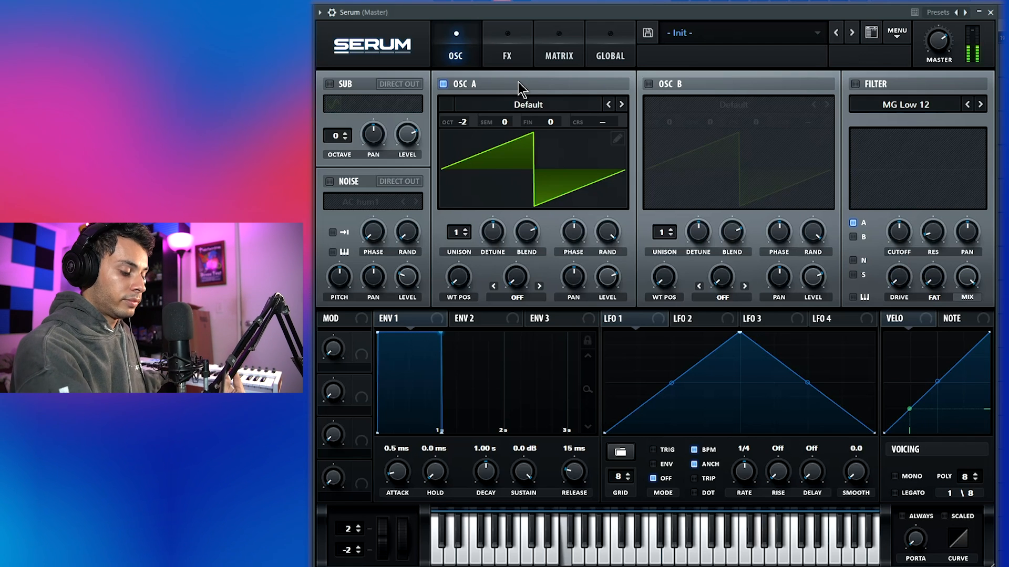
# - Set oscillator A's warp mode to Sync, then sweep its warp amount up and back down to zero
pyautogui.click(537, 297)
pyautogui.click(547, 29)
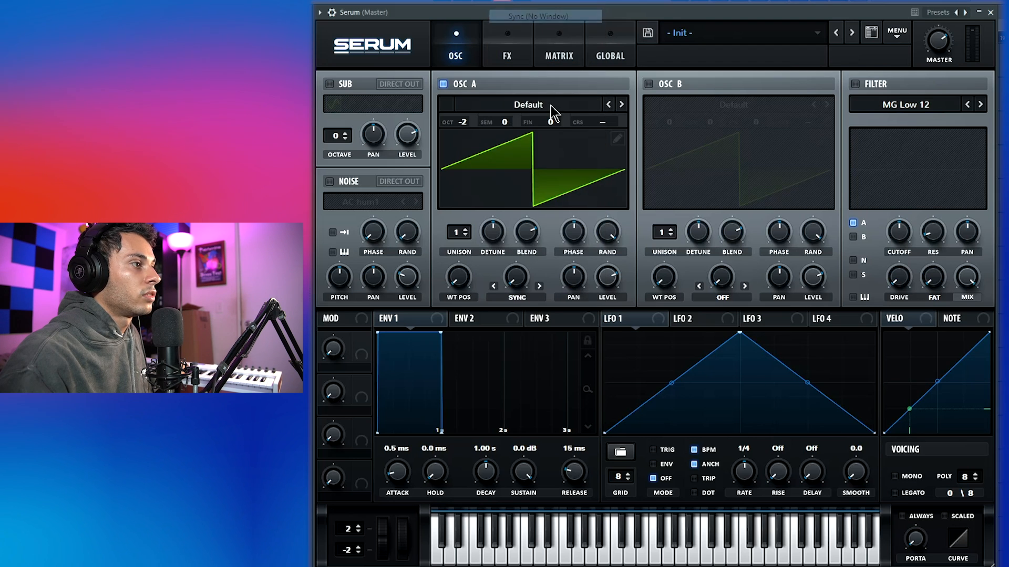
pyautogui.moveTo(521, 294); pyautogui.dragTo(538, 195)
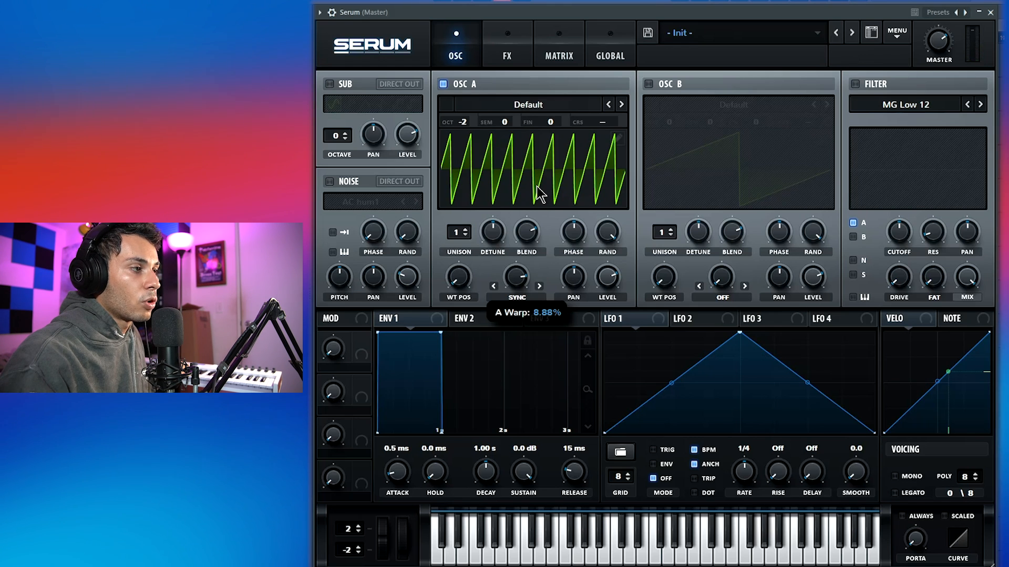
pyautogui.moveTo(539, 195); pyautogui.dragTo(540, 308)
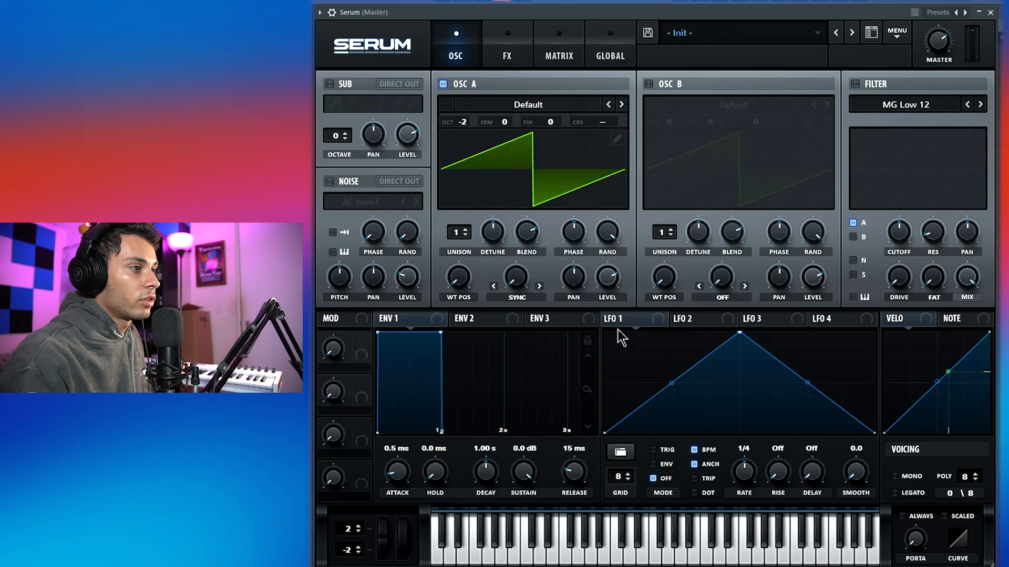
# - Shape LFO 1 into a rising curve in envelope mode and modulate oscillator A's sync warp with it
pyautogui.moveTo(736, 335); pyautogui.dragTo(747, 362)
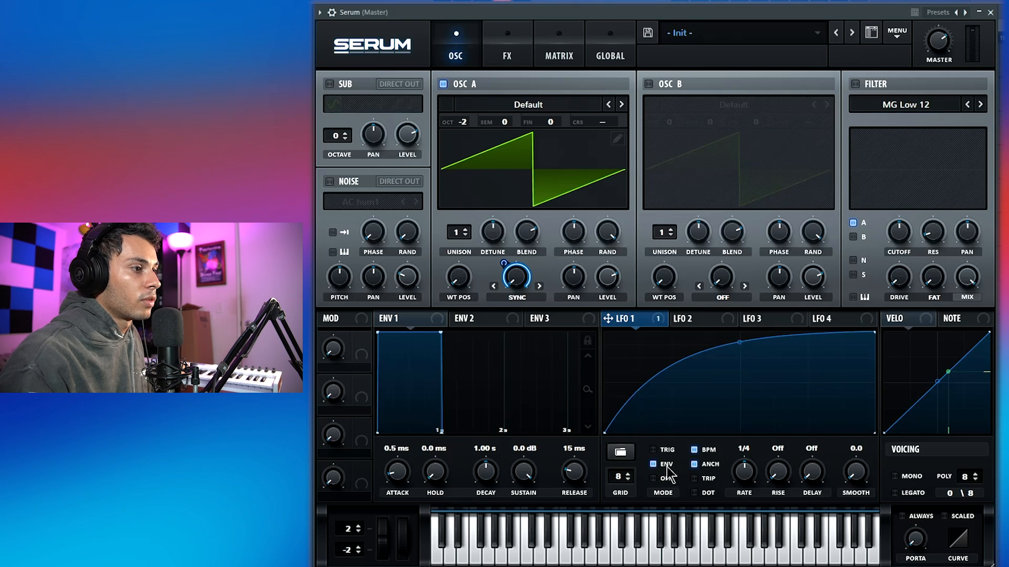
pyautogui.moveTo(508, 269); pyautogui.dragTo(509, 282)
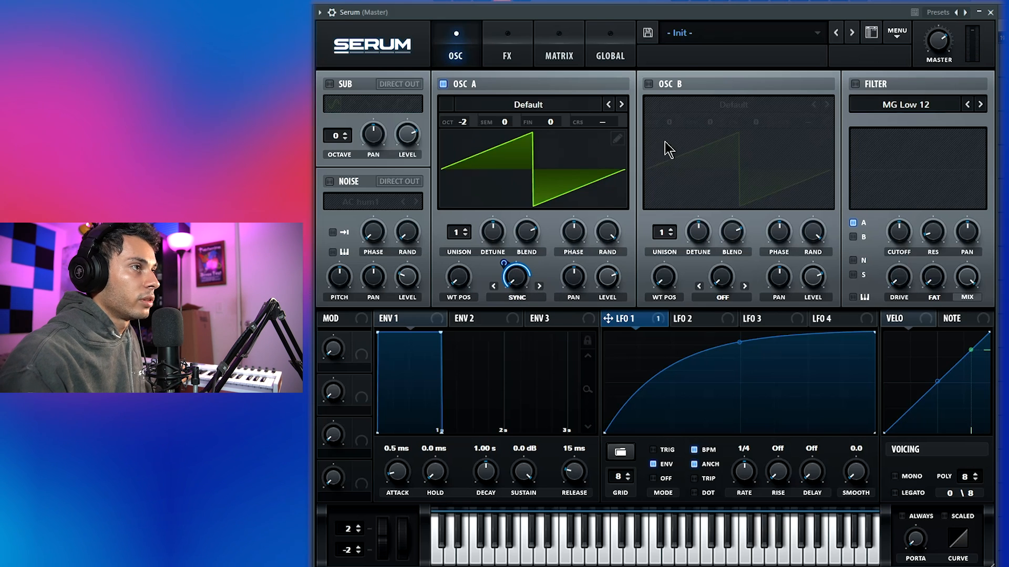
# - Enable oscillator B with the Default wavetable and turn oscillator A's volume down to 0%
pyautogui.click(660, 83)
pyautogui.click(697, 105)
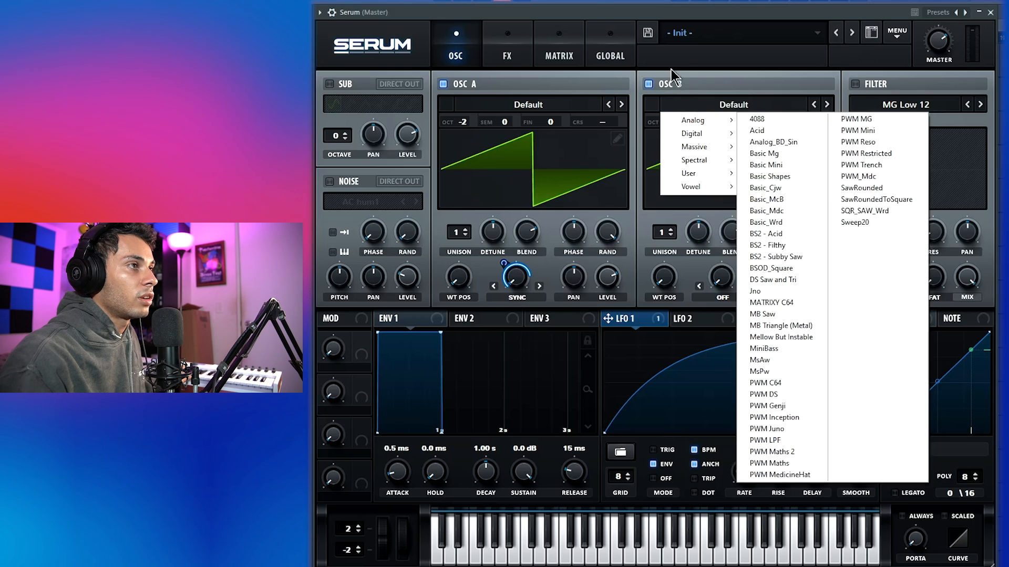
pyautogui.click(670, 14)
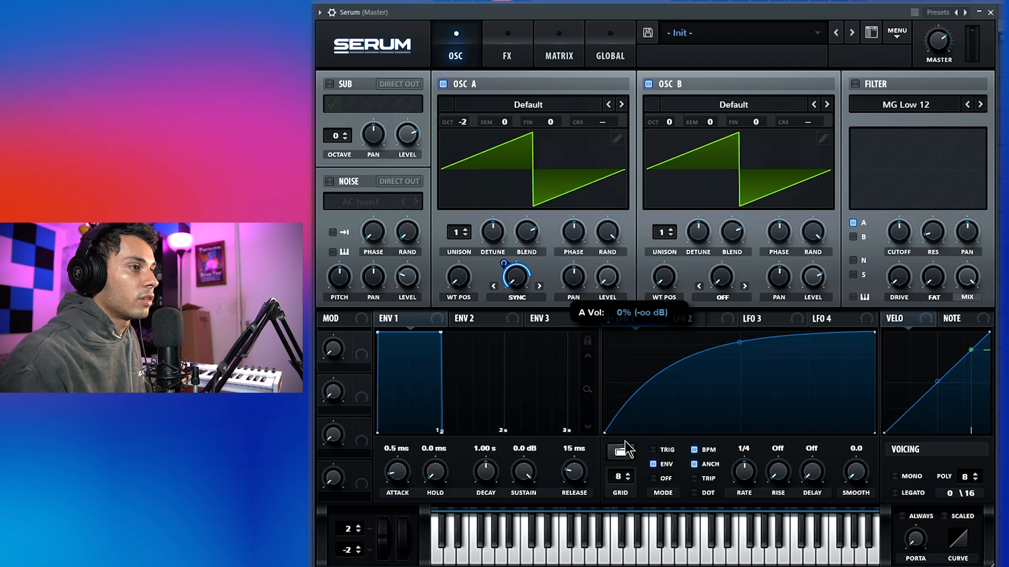
# - Set oscillator B's warp mode to FM (From A) at 35% and its octave to -2
pyautogui.click(722, 298)
pyautogui.click(731, 244)
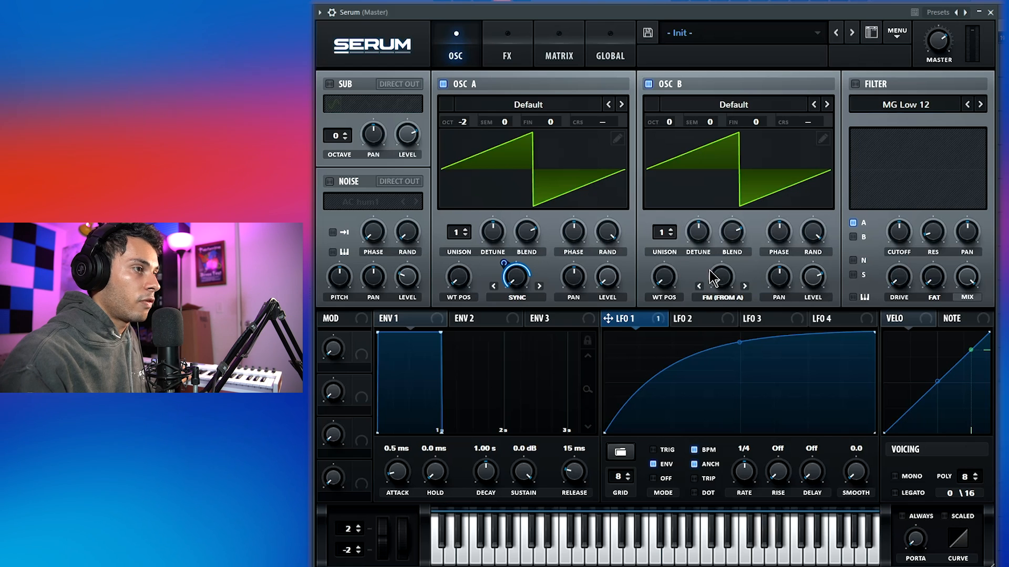
pyautogui.moveTo(726, 282); pyautogui.dragTo(726, 257)
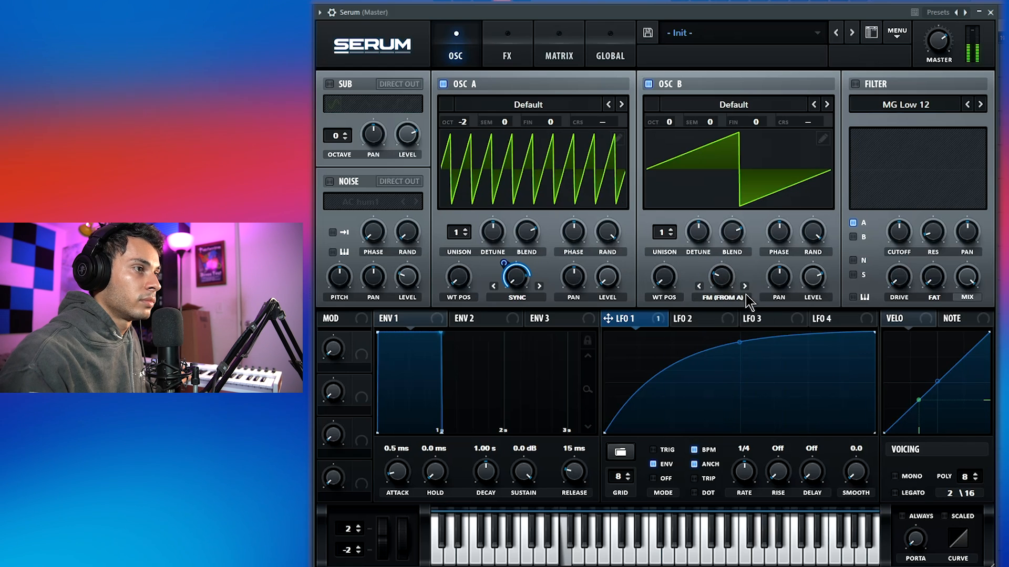
pyautogui.moveTo(671, 125); pyautogui.dragTo(672, 148)
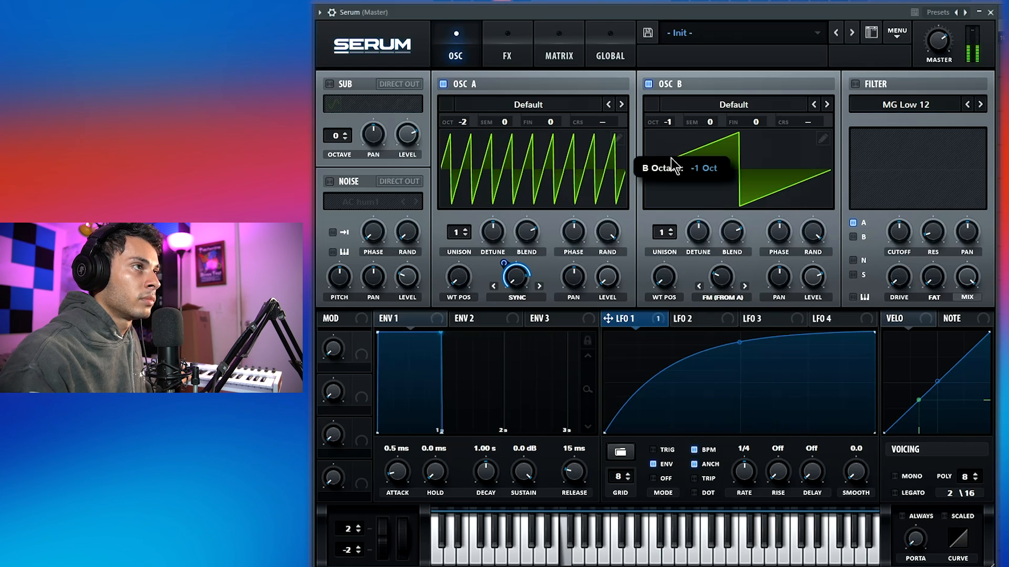
pyautogui.moveTo(720, 281); pyautogui.dragTo(719, 263)
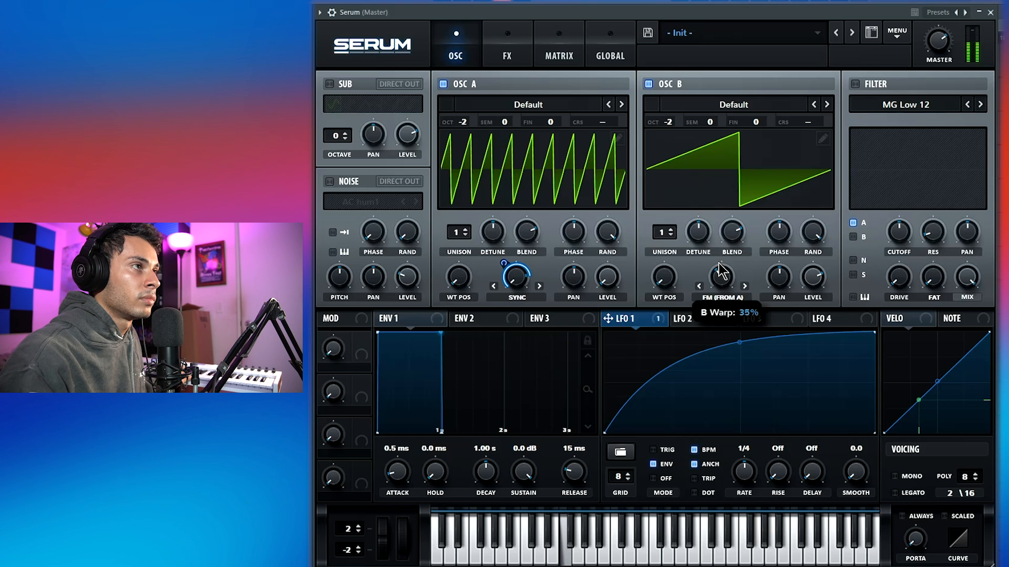
# - Load the Analog wavetable Basic Shapes into oscillator B and adjust its FM warp amount
pyautogui.click(681, 109)
pyautogui.moveTo(694, 119)
pyautogui.click(772, 170)
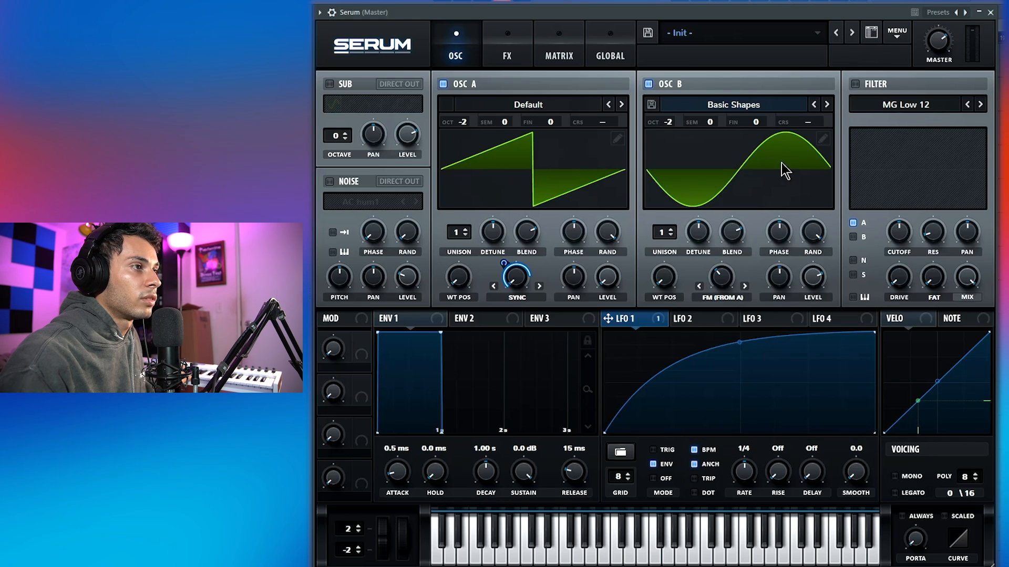
pyautogui.moveTo(728, 282)
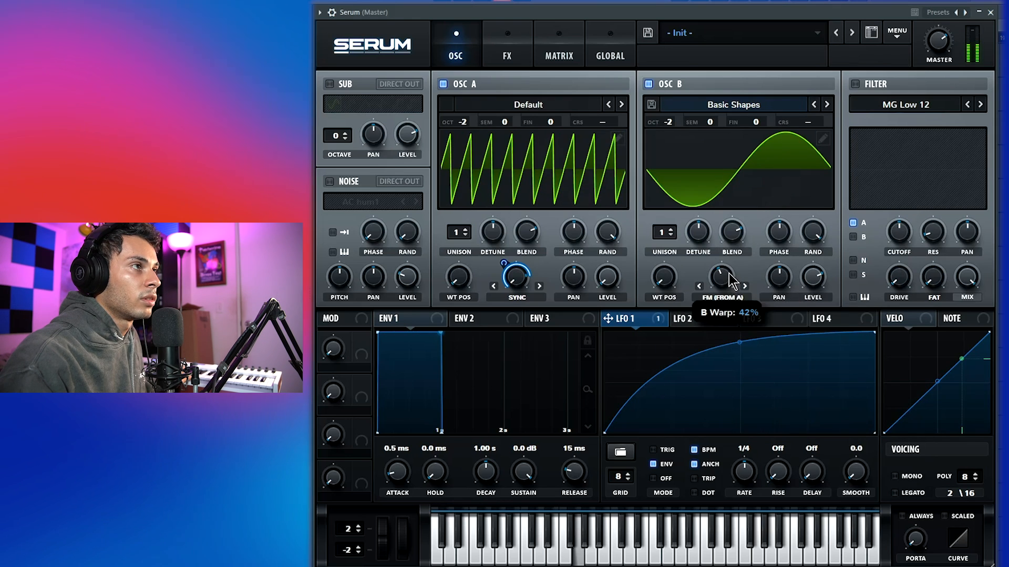
pyautogui.moveTo(729, 290); pyautogui.dragTo(733, 267)
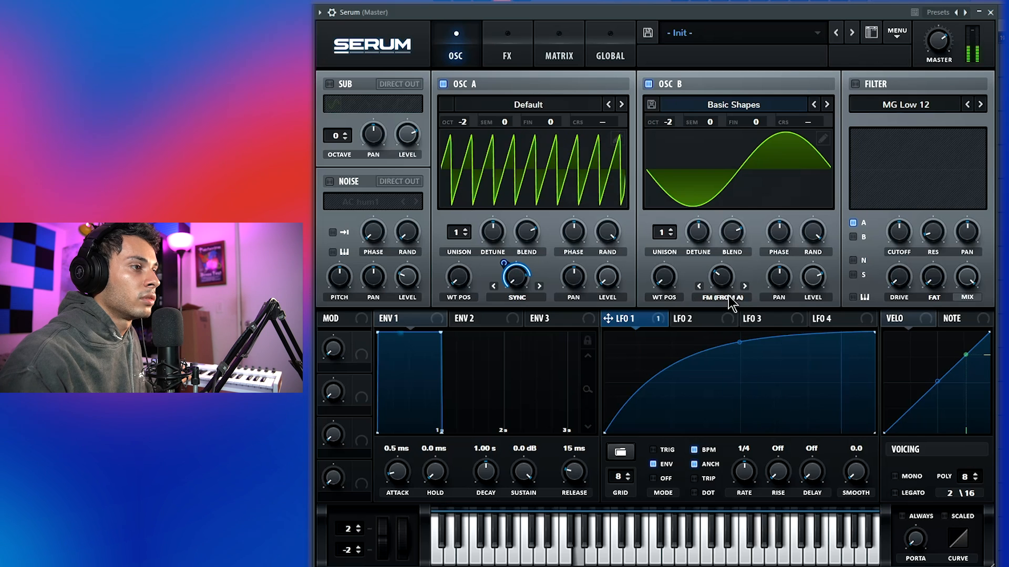
# - Modulate oscillator B's FM warp with LFO 2 at an amount of 25 and move the LFO's peak earlier
pyautogui.moveTo(726, 289)
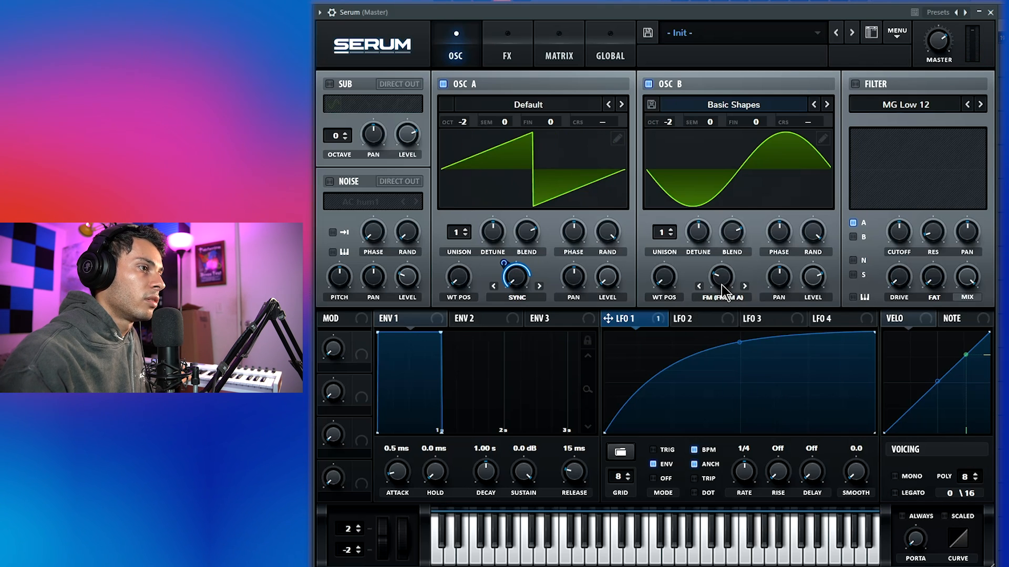
pyautogui.click(712, 321)
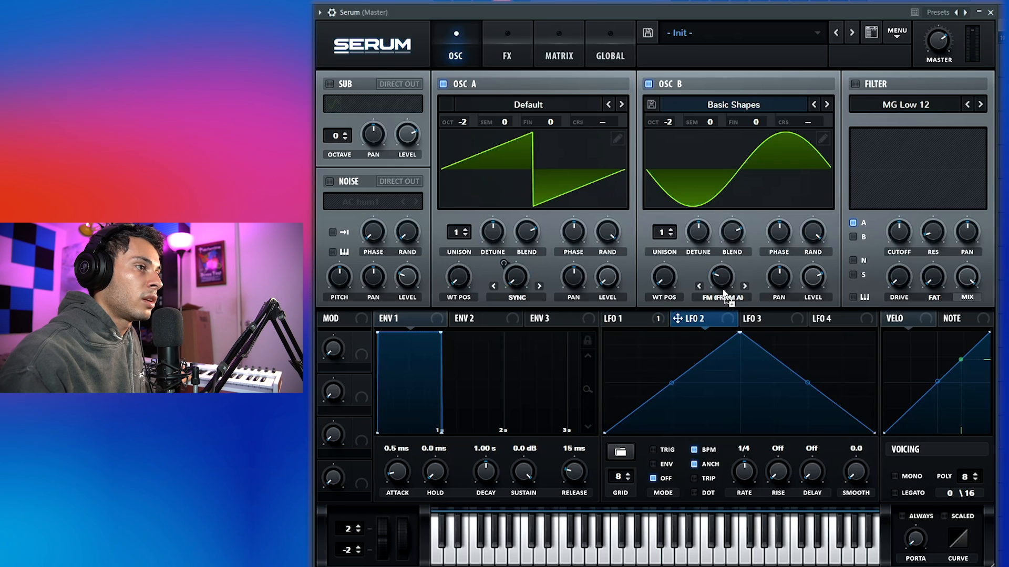
pyautogui.moveTo(715, 268); pyautogui.dragTo(713, 296)
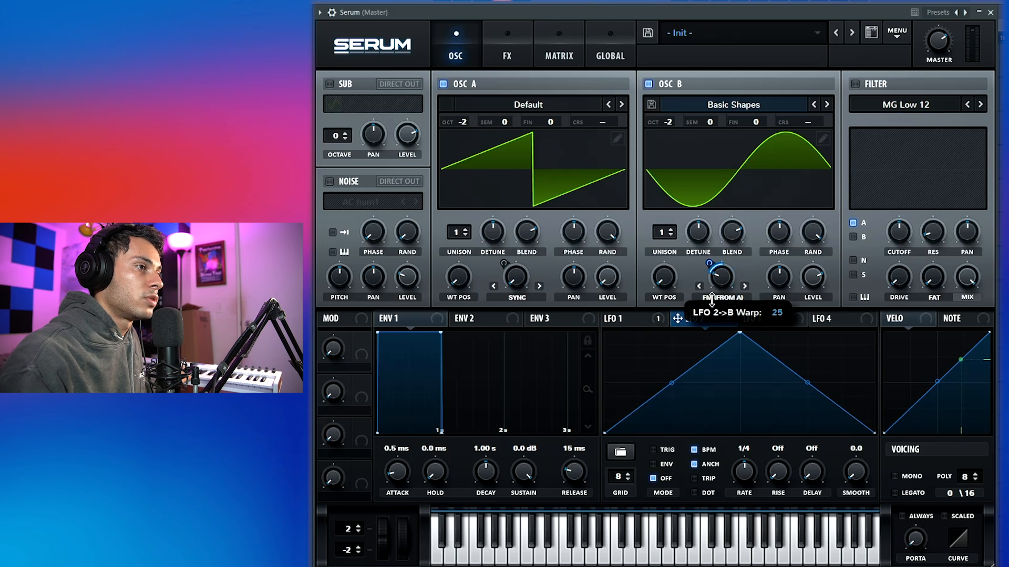
pyautogui.moveTo(741, 336); pyautogui.dragTo(673, 315)
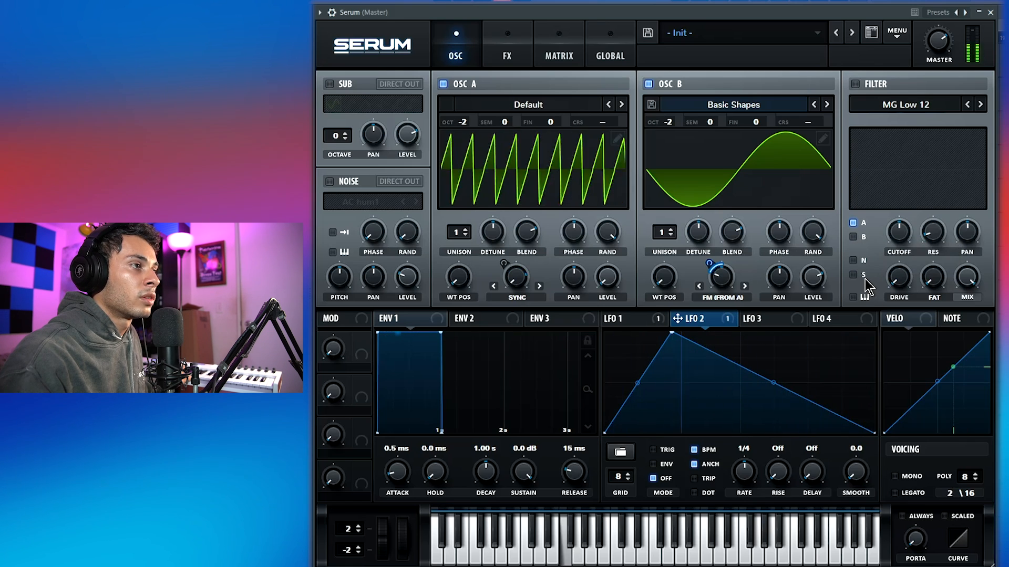
# - Set LFO 2 to envelope mode with a 1/8 rate, comparing it with LFO 1's settings
pyautogui.click(664, 451)
pyautogui.click(665, 464)
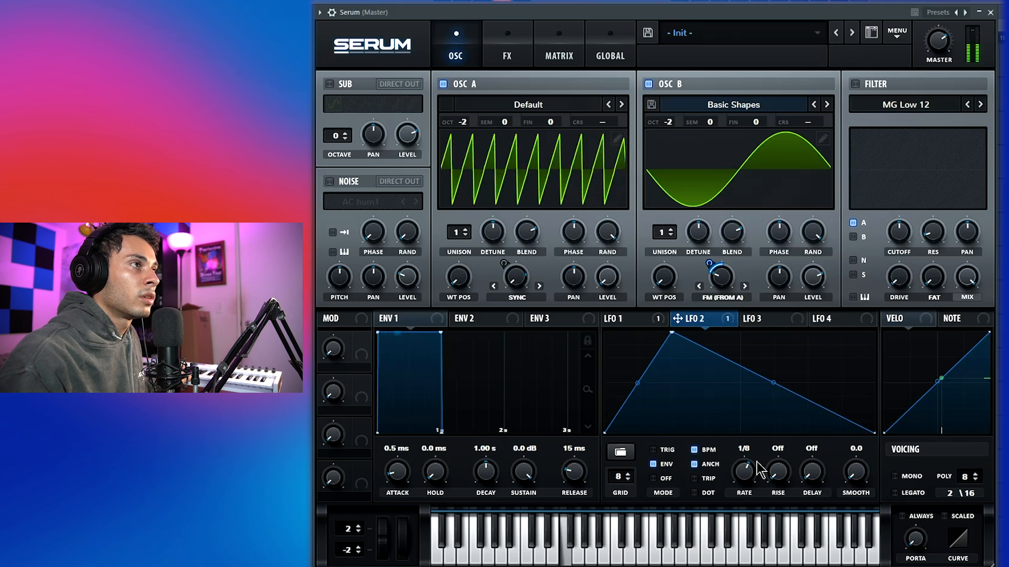
pyautogui.click(630, 318)
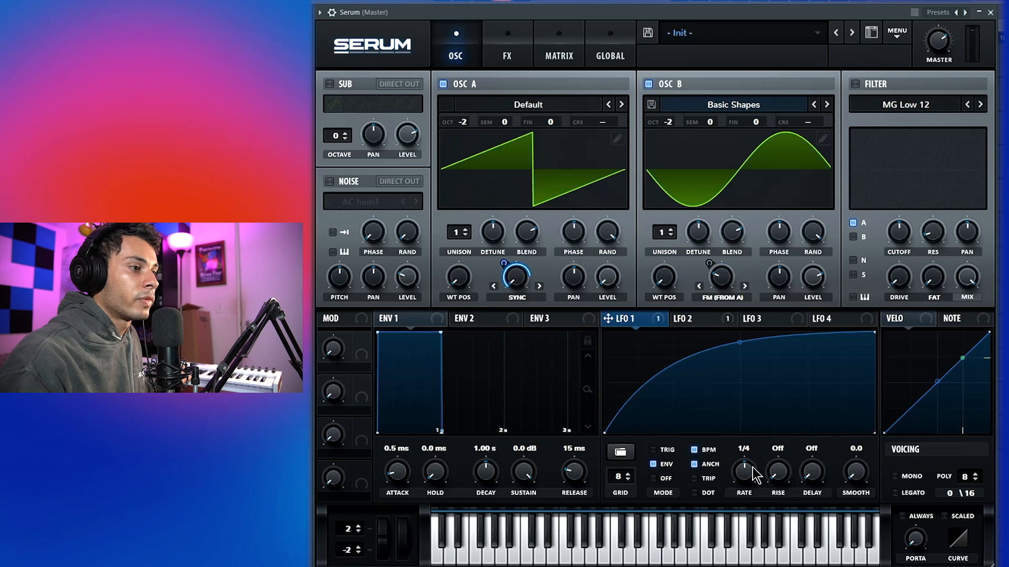
pyautogui.click(688, 319)
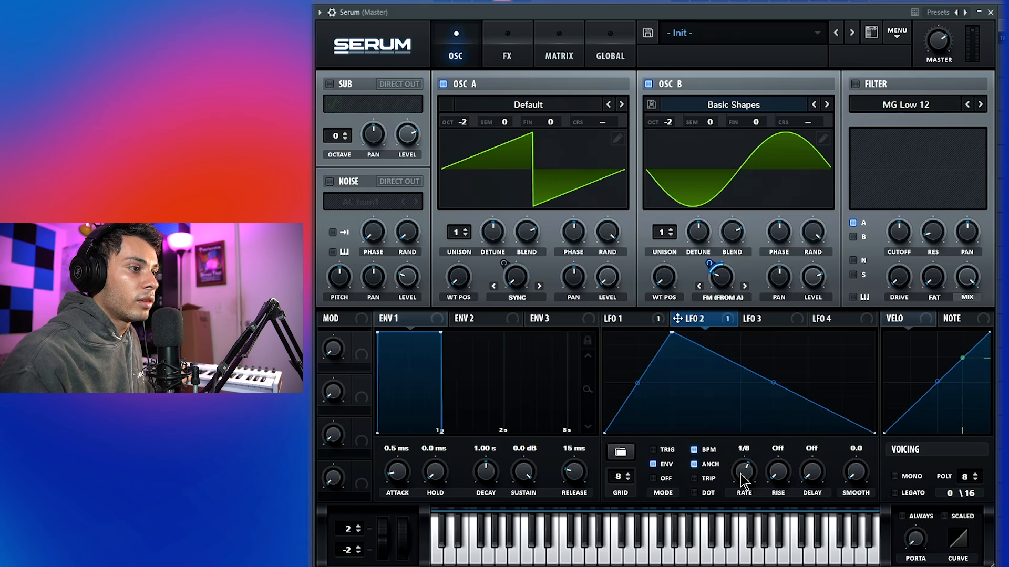
pyautogui.scroll(1, 749, 478)
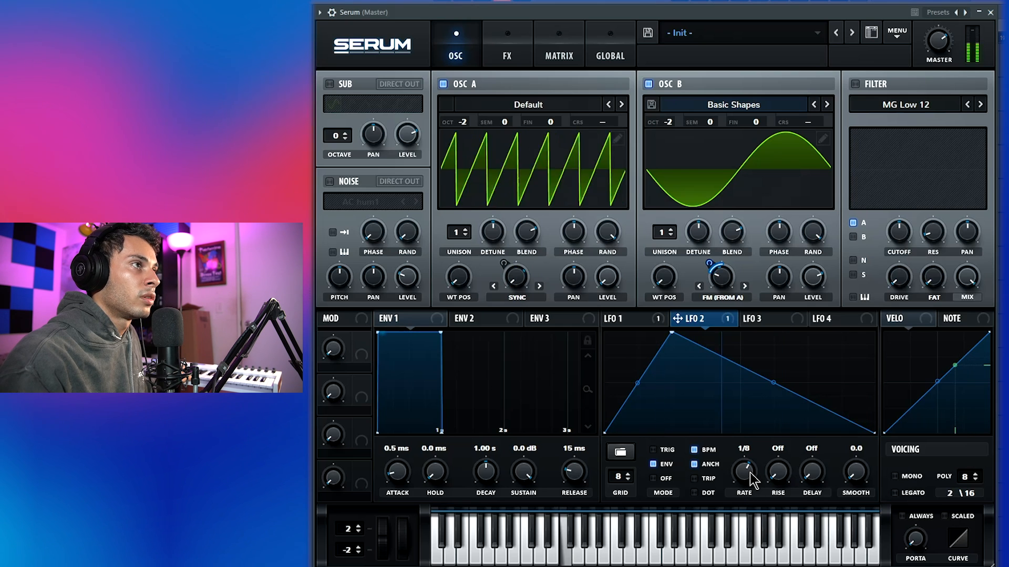
# - Turn down oscillator B's level and modulate it with LFO 2
pyautogui.moveTo(809, 284); pyautogui.dragTo(807, 344)
pyautogui.moveTo(709, 320); pyautogui.dragTo(763, 315)
pyautogui.moveTo(817, 286); pyautogui.dragTo(816, 284)
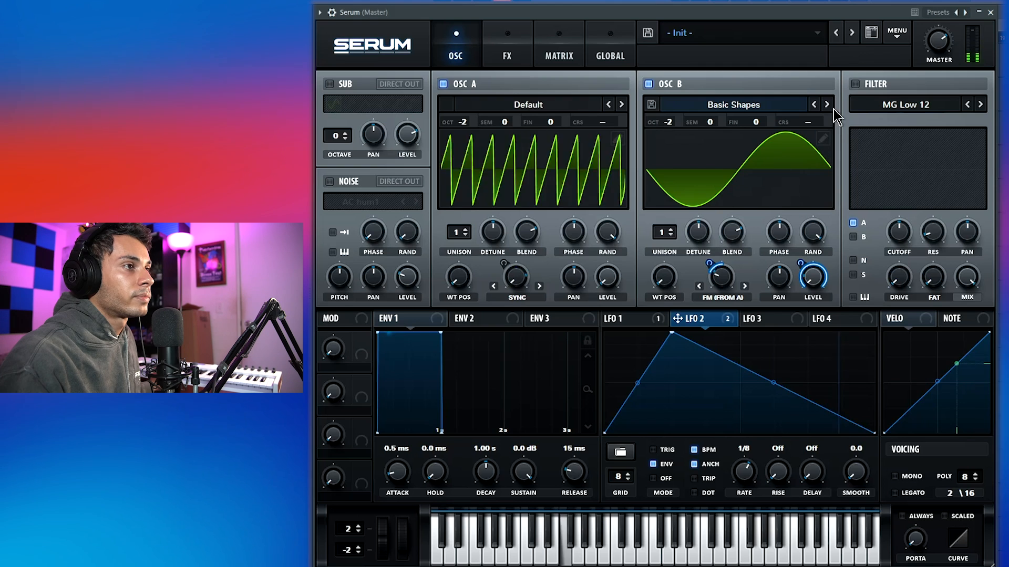
# - Give oscillators A and B 16 unison voices each and set oscillator A's random phase to 0%
pyautogui.click(618, 56)
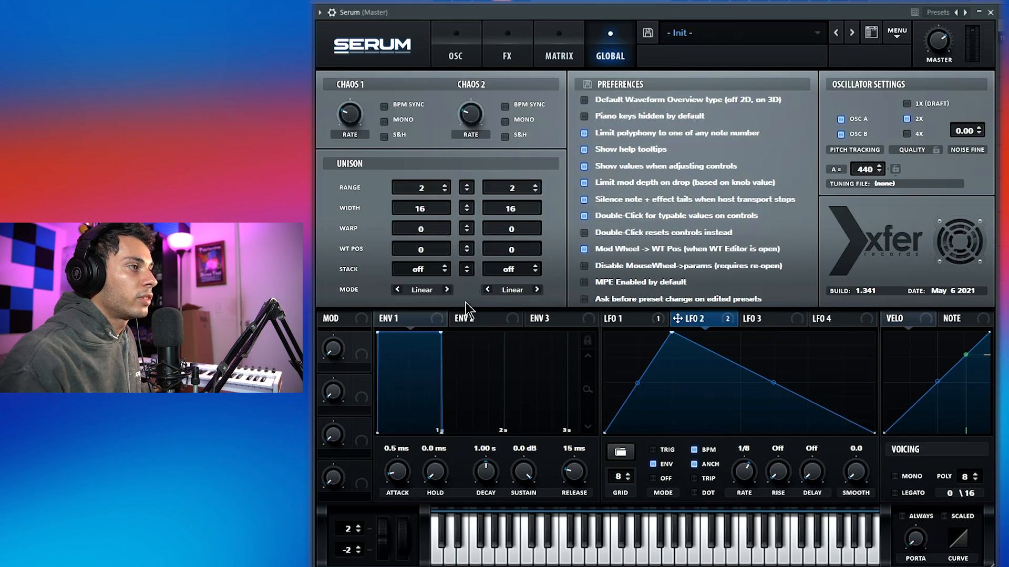
pyautogui.click(465, 54)
pyautogui.moveTo(469, 240); pyautogui.dragTo(468, 199)
pyautogui.moveTo(664, 232); pyautogui.dragTo(664, 200)
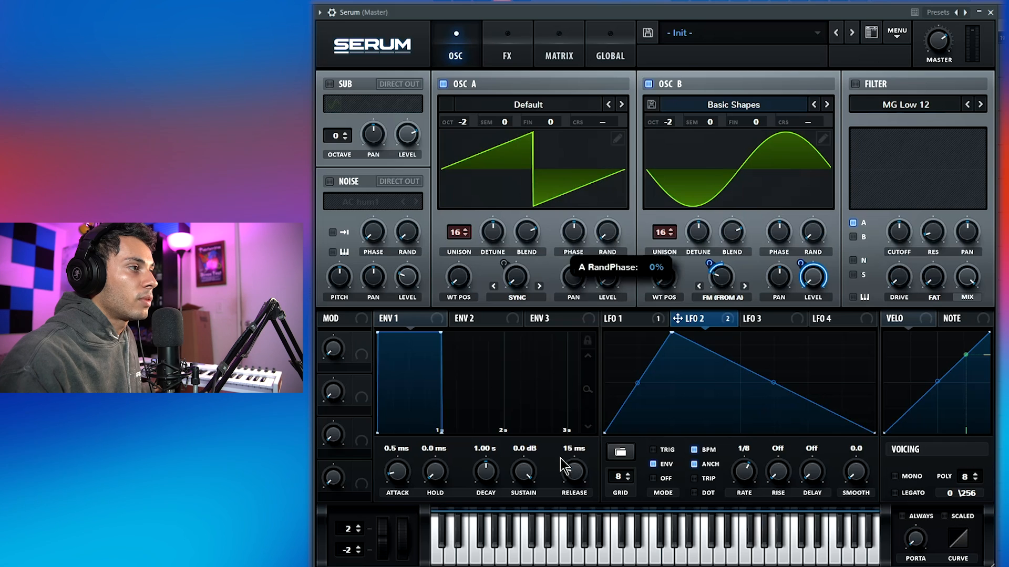
# - Assign Macro 1 to the detune of both oscillators and turn the macro up
pyautogui.moveTo(361, 344); pyautogui.dragTo(492, 232)
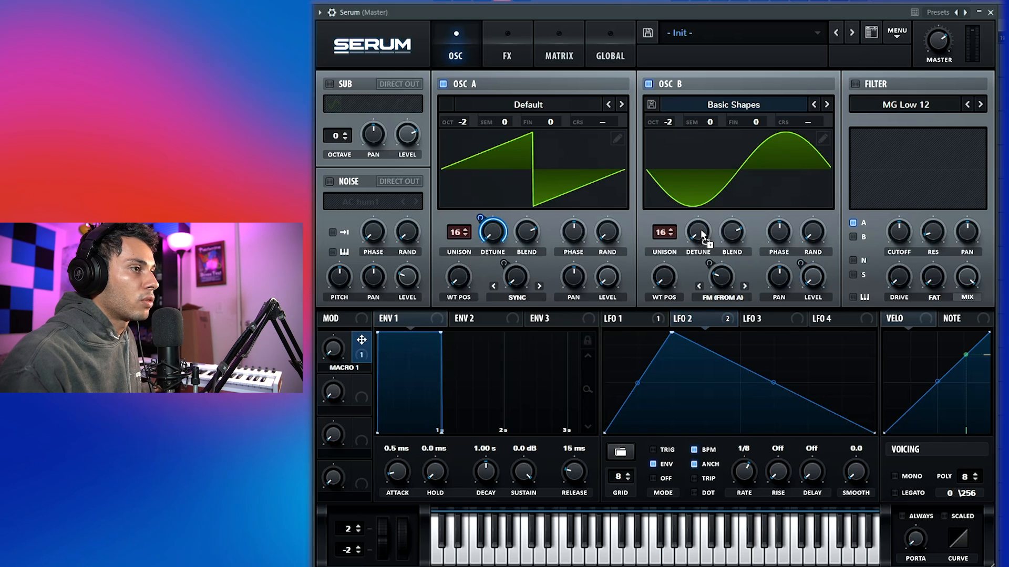
pyautogui.moveTo(333, 349); pyautogui.dragTo(369, 263)
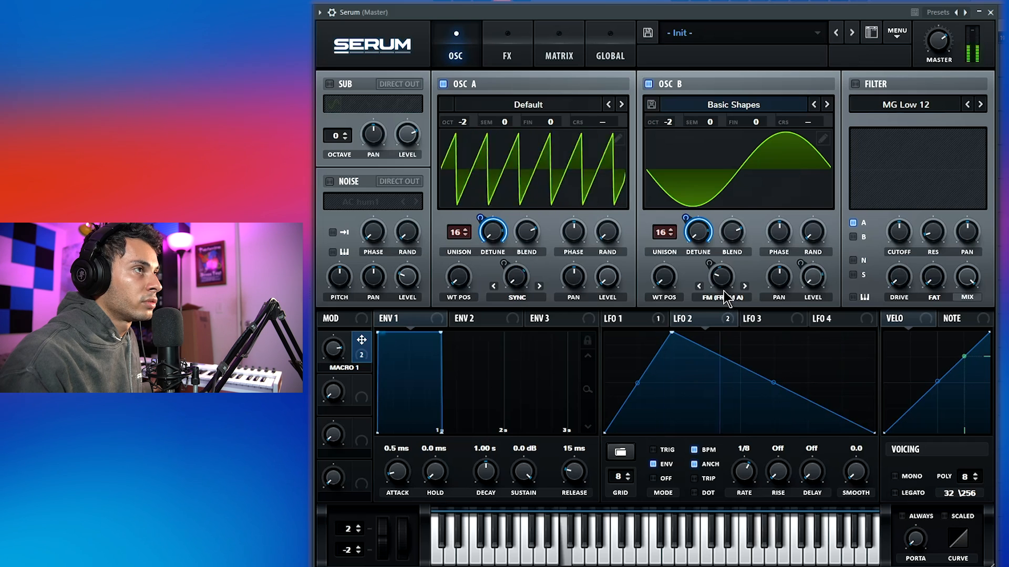
# - Enable the filter as the Multi type HN 12, lower its cutoff, and route oscillator B through it
pyautogui.click(857, 85)
pyautogui.click(874, 104)
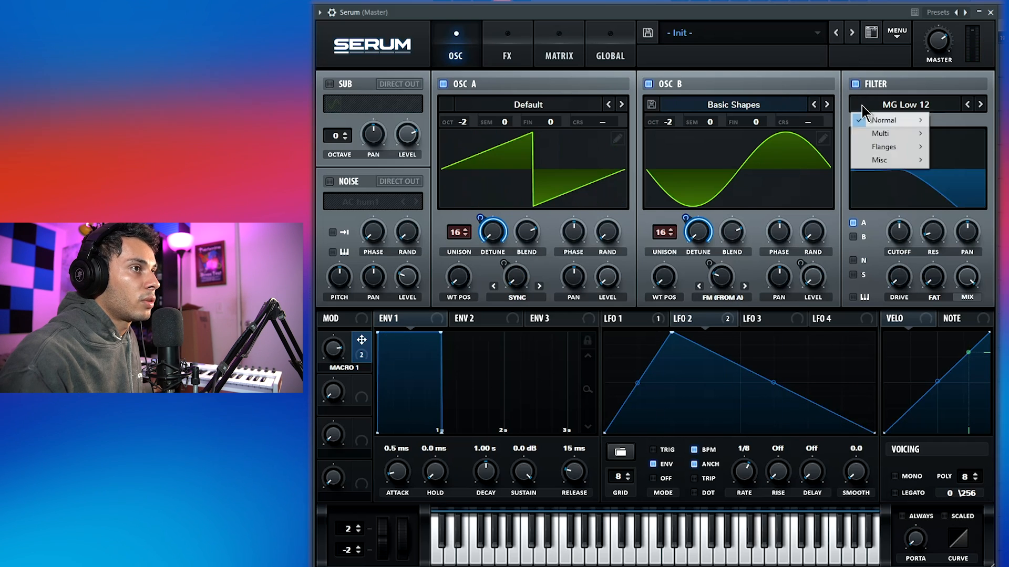
pyautogui.moveTo(875, 118)
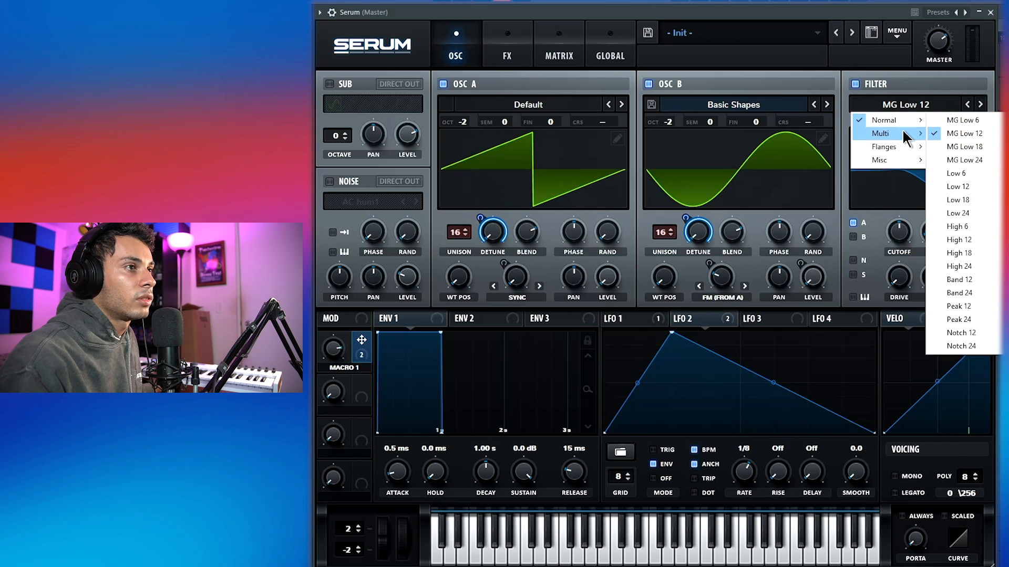
pyautogui.moveTo(909, 133)
pyautogui.click(982, 224)
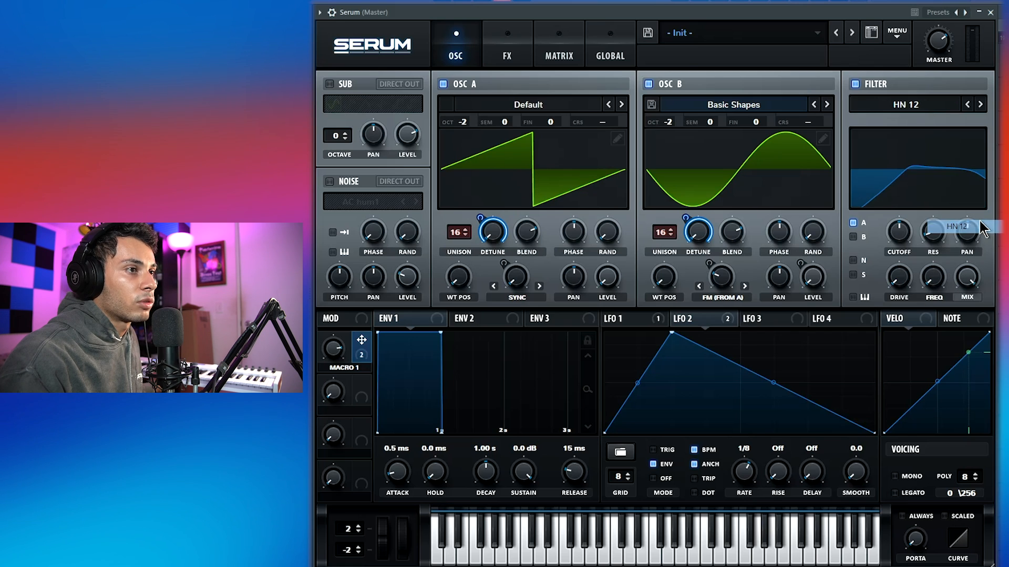
pyautogui.moveTo(904, 242); pyautogui.dragTo(889, 266)
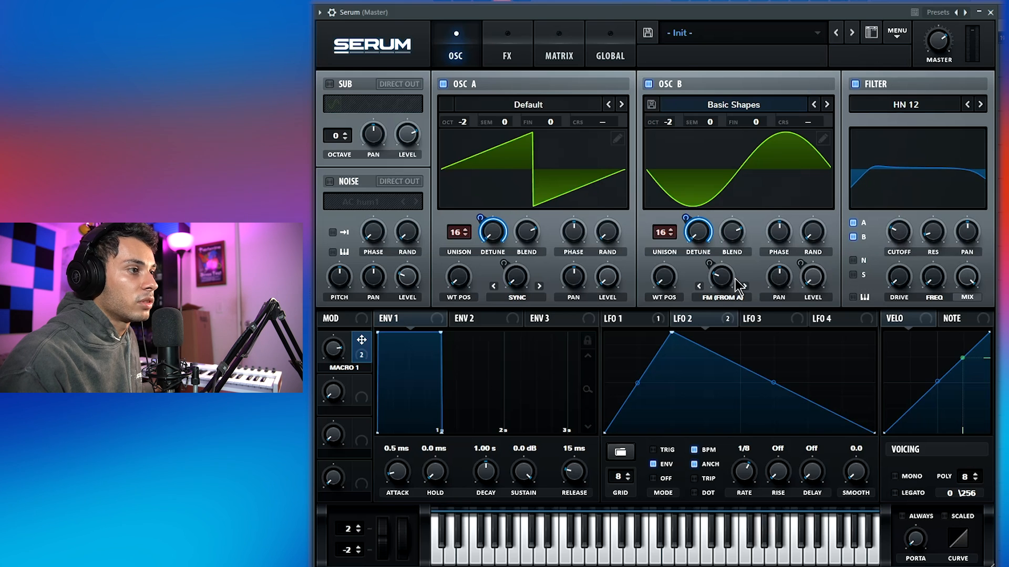
# - Modulate the filter's cutoff and Freq with LFO 2 and raise the filter drive
pyautogui.moveTo(897, 229)
pyautogui.mouseDown()
pyautogui.moveTo(900, 262)
pyautogui.moveTo(899, 251)
pyautogui.moveTo(932, 233)
pyautogui.moveTo(931, 202)
pyautogui.moveTo(891, 217)
pyautogui.moveTo(896, 230)
pyautogui.mouseUp()
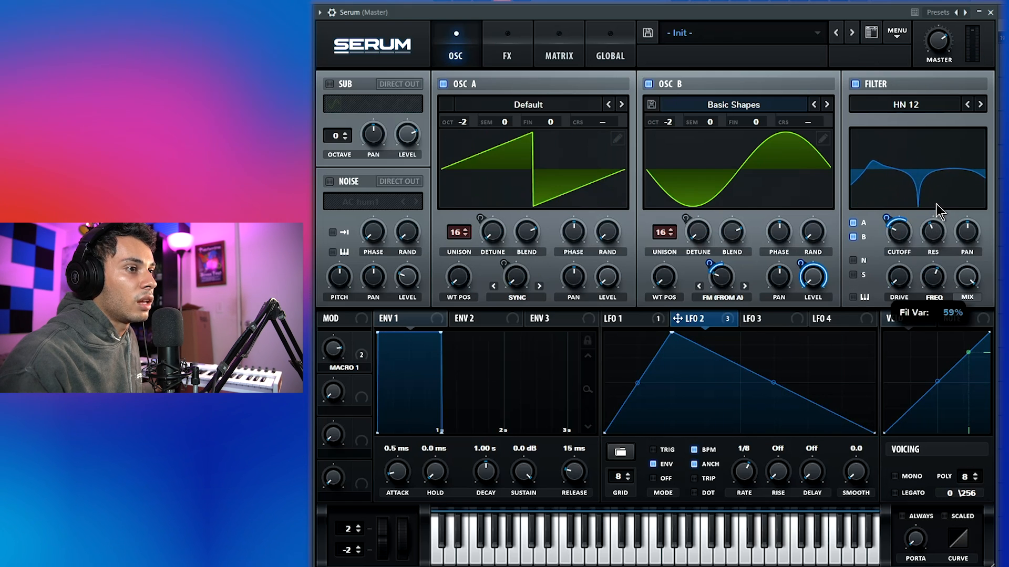
pyautogui.moveTo(922, 264); pyautogui.dragTo(922, 294)
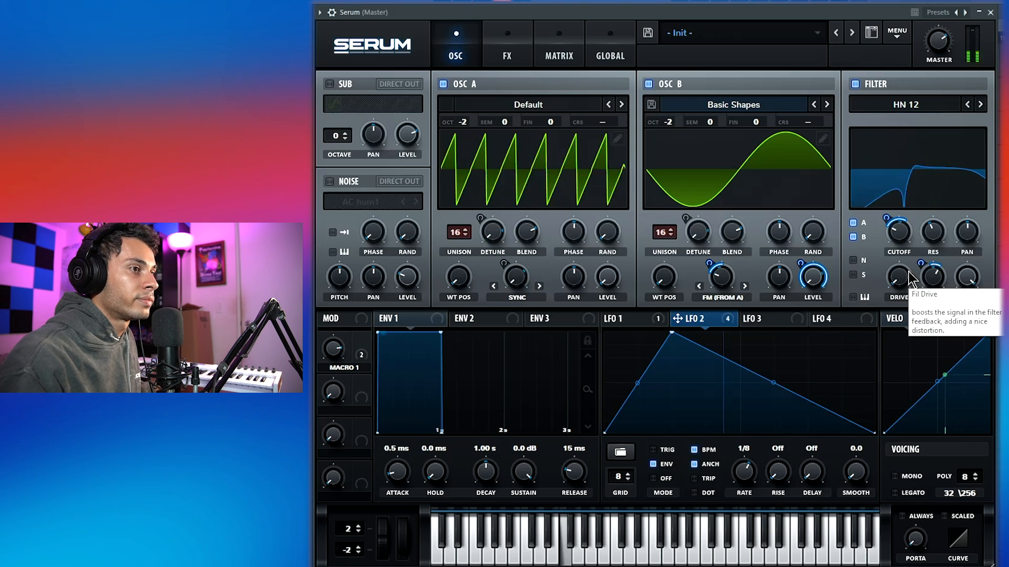
pyautogui.moveTo(905, 272); pyautogui.dragTo(907, 246)
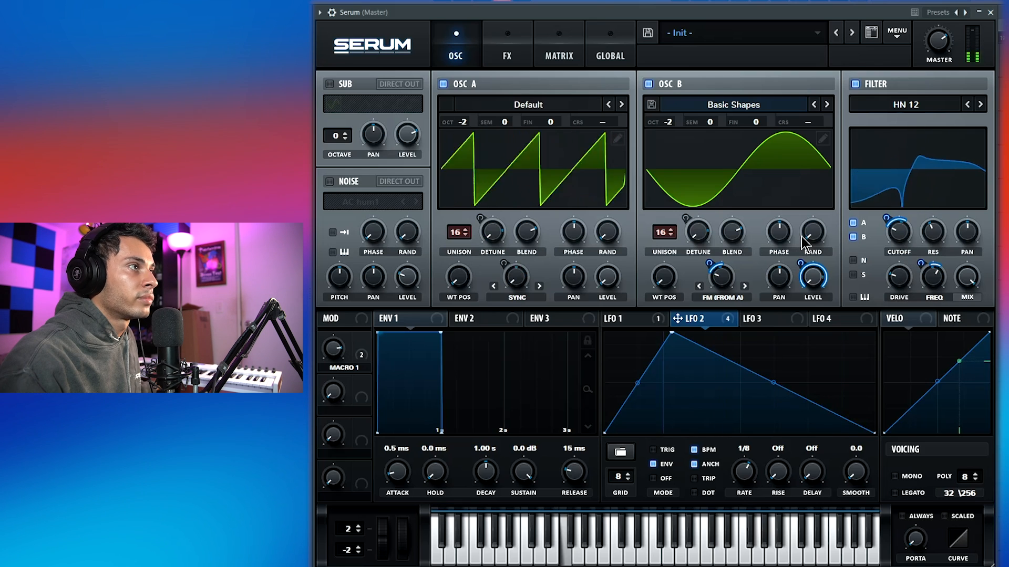
# - Enable the noise oscillator with BrightWhite, route it through the filter, and lower its level with LFO 2 modulating it
pyautogui.click(330, 182)
pyautogui.click(351, 201)
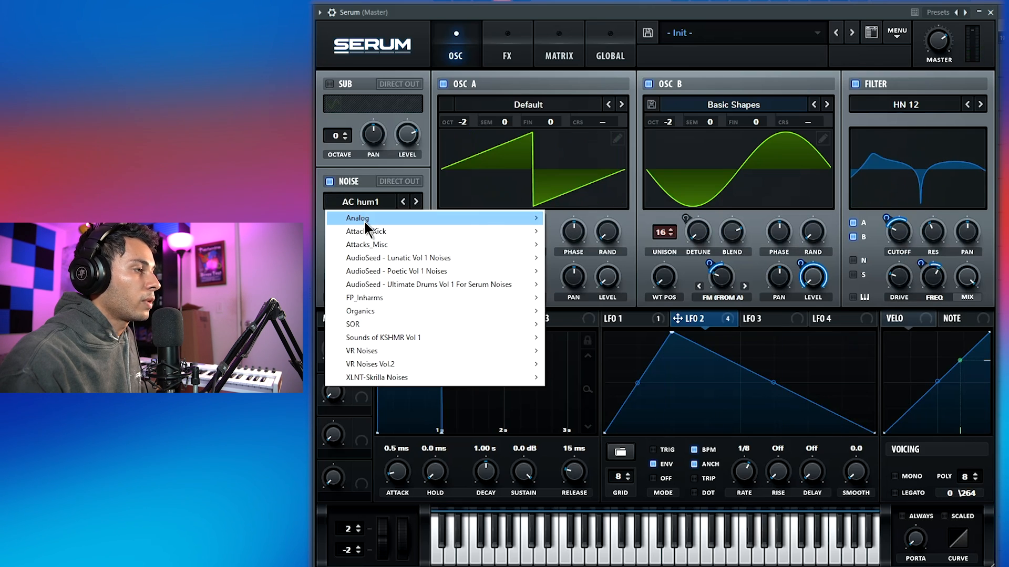
pyautogui.moveTo(364, 222)
pyautogui.click(581, 271)
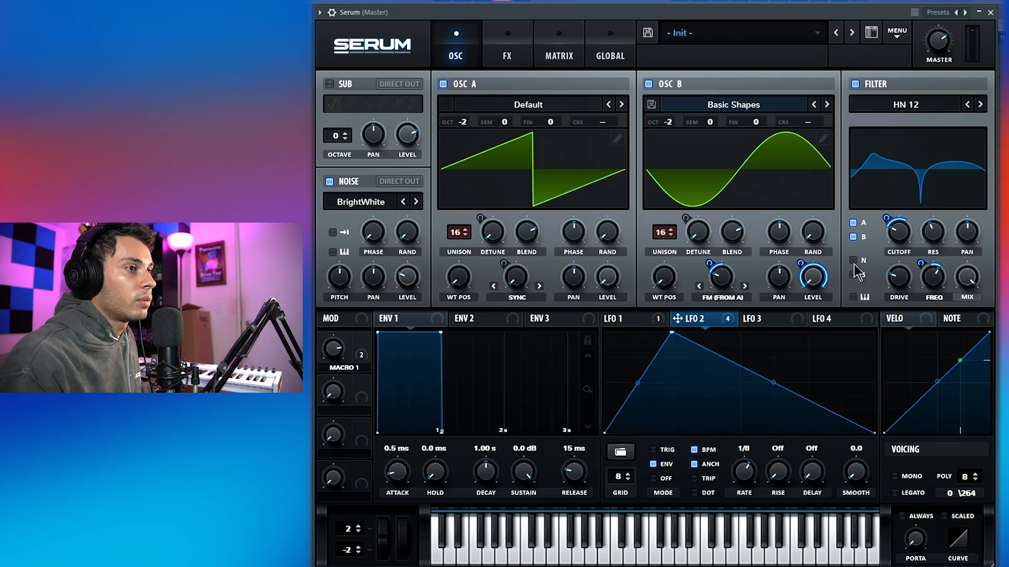
pyautogui.moveTo(409, 269); pyautogui.dragTo(422, 394)
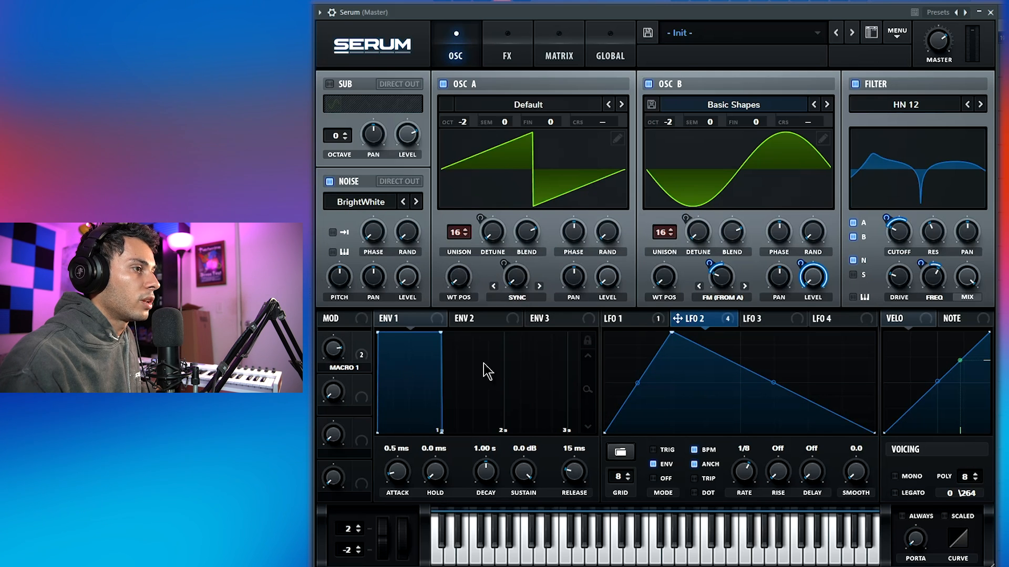
pyautogui.moveTo(694, 318); pyautogui.dragTo(406, 278)
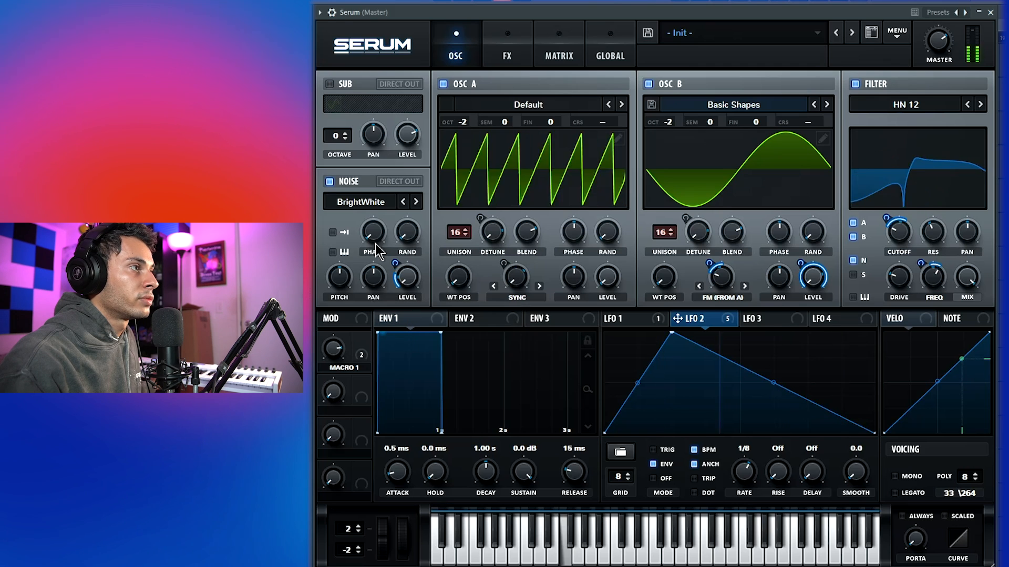
# - Enable the sub oscillator with direct out, modulate its level with LFO 3 in envelope mode, and set its octave to -2
pyautogui.click(330, 84)
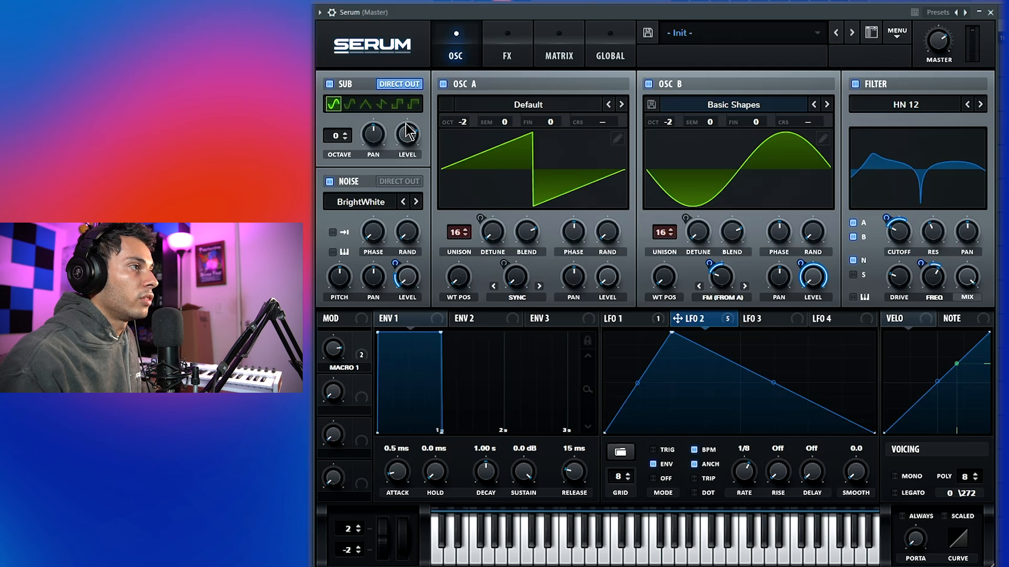
pyautogui.moveTo(748, 319); pyautogui.dragTo(557, 268)
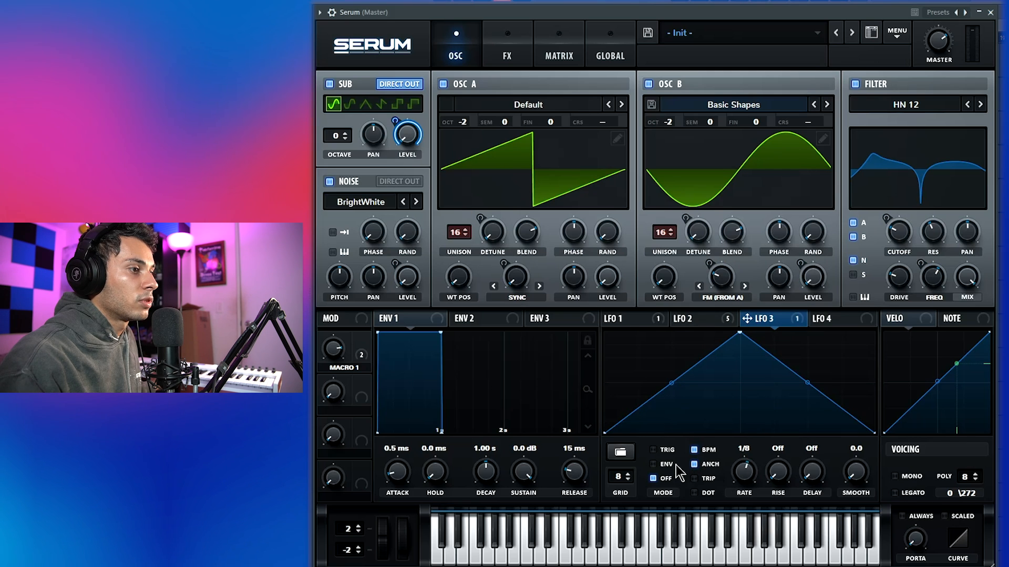
pyautogui.moveTo(336, 136); pyautogui.dragTo(337, 157)
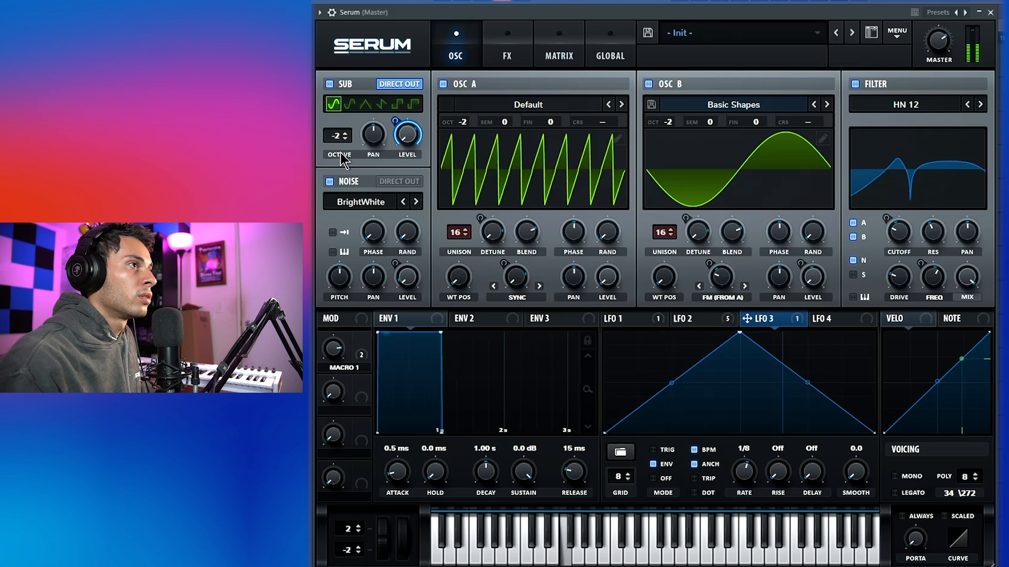
# - Add the Hyper/Dimension effect, lower the Hyper mix and modulate it with LFO 2, raise the Dimension mix and reduce its size
pyautogui.click(508, 46)
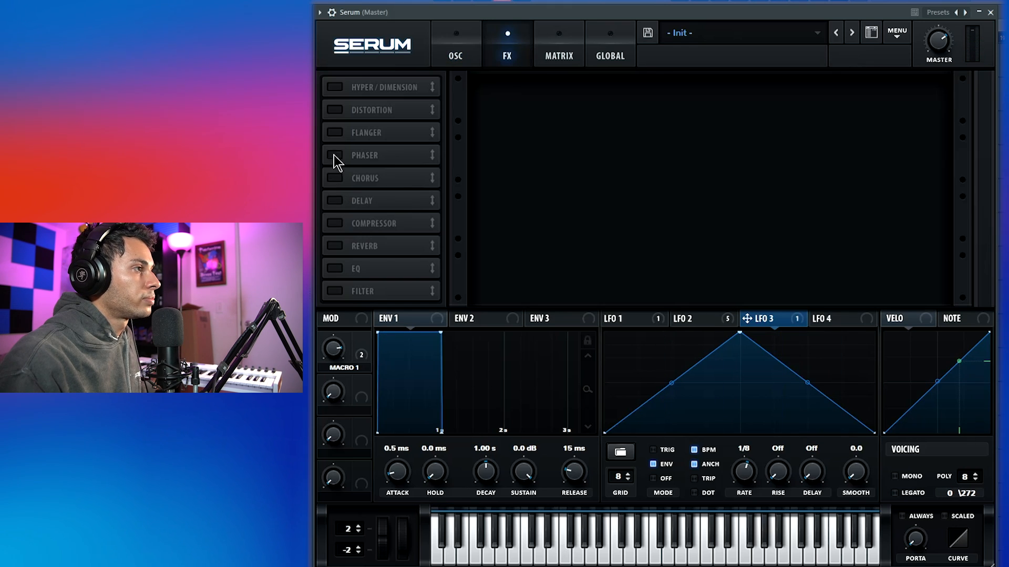
pyautogui.click(335, 87)
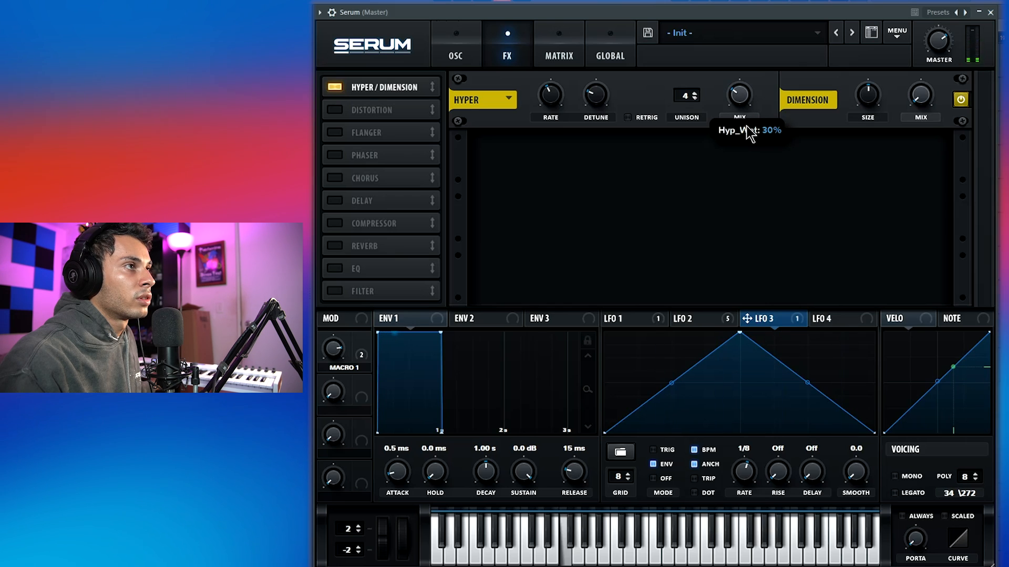
pyautogui.moveTo(740, 106); pyautogui.dragTo(746, 135)
pyautogui.moveTo(920, 99); pyautogui.dragTo(923, 62)
pyautogui.moveTo(864, 96); pyautogui.dragTo(866, 142)
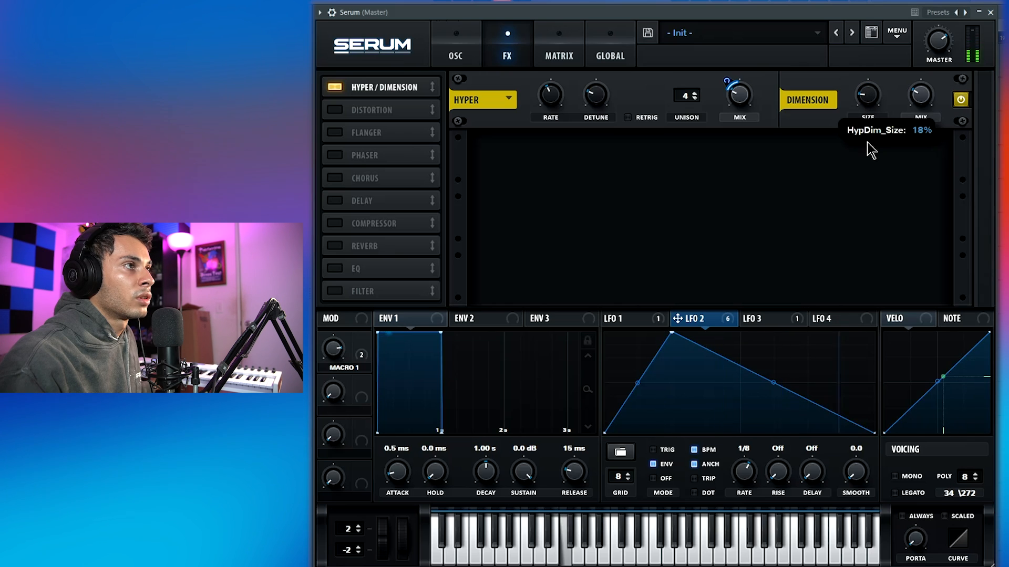
pyautogui.moveTo(867, 142); pyautogui.dragTo(866, 150)
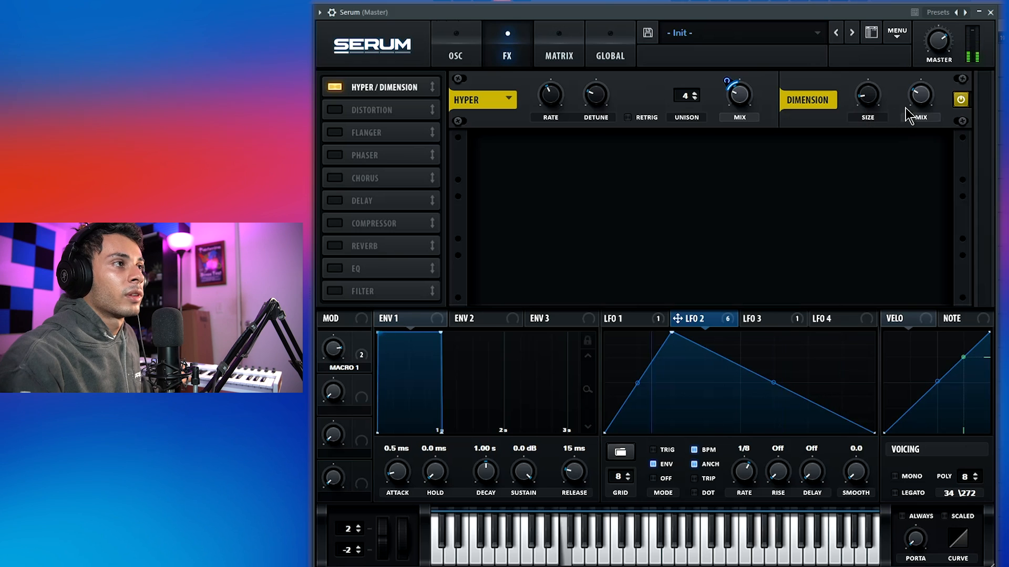
# - Add a SoftClip distortion with more drive and a reduced mix
pyautogui.click(377, 111)
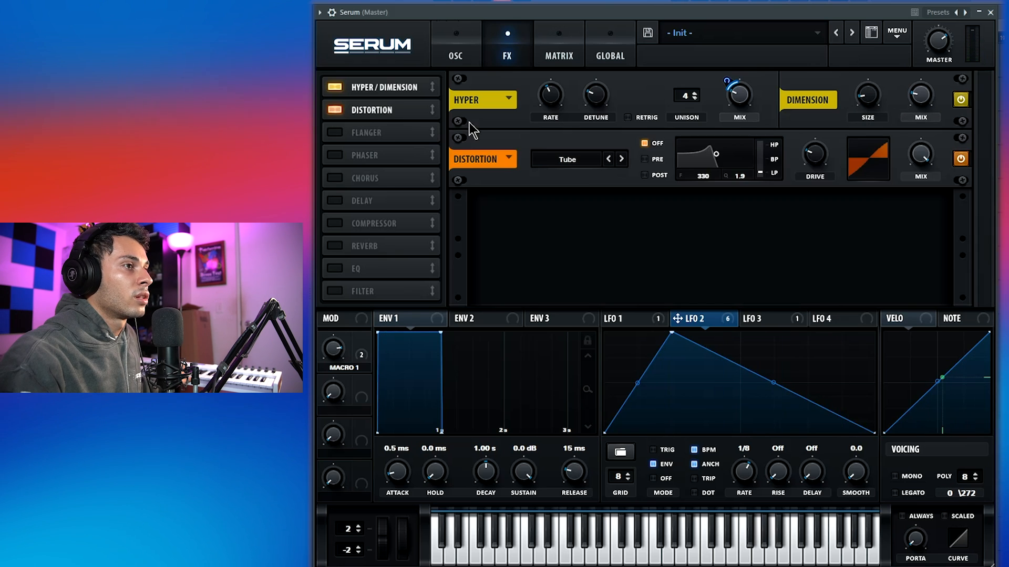
pyautogui.click(594, 160)
pyautogui.click(594, 190)
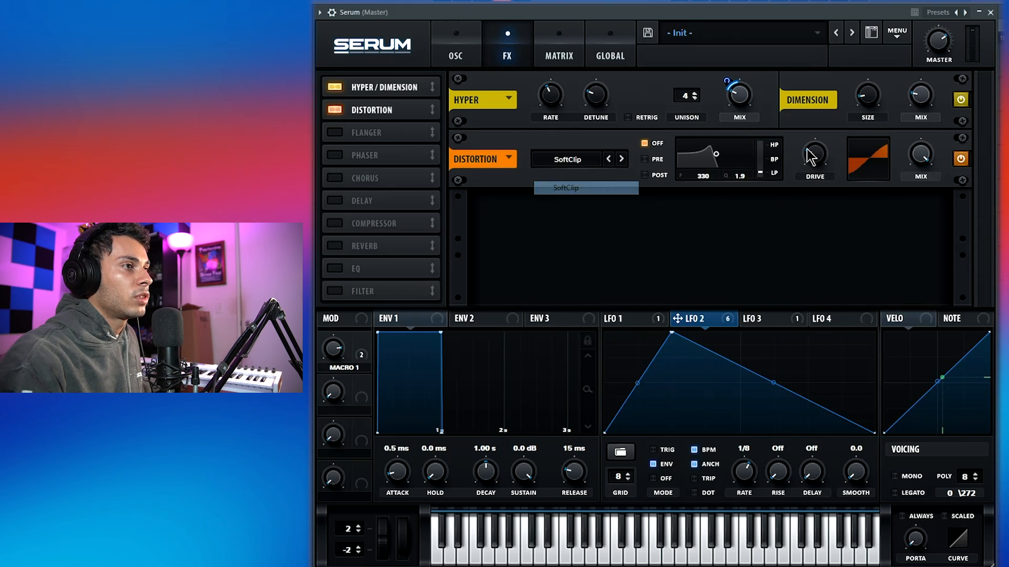
pyautogui.moveTo(815, 158); pyautogui.dragTo(824, 113)
pyautogui.moveTo(920, 153); pyautogui.dragTo(924, 192)
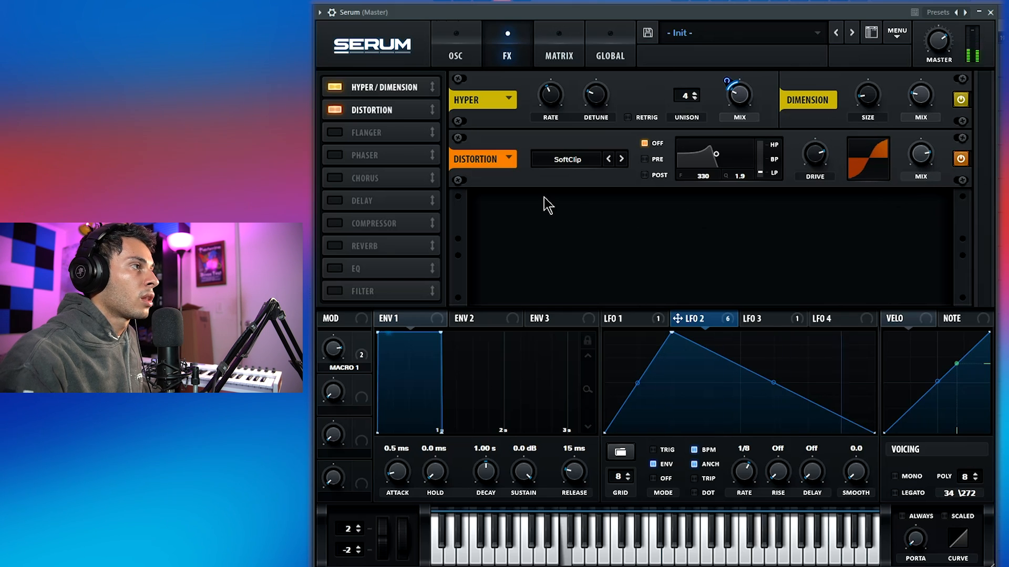
# - Add a multiband compressor with a lower threshold and place it directly after the distortion
pyautogui.click(473, 46)
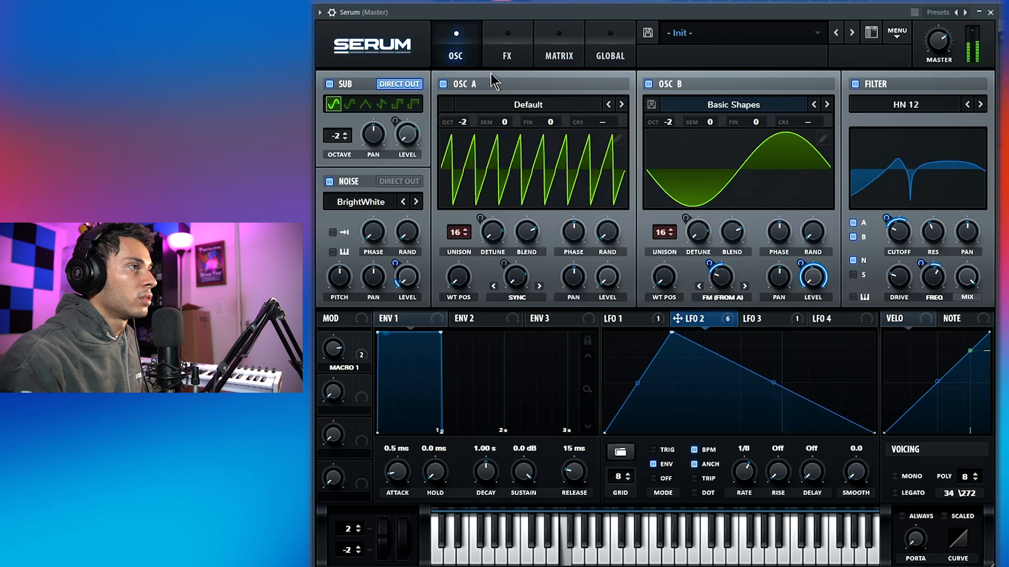
pyautogui.click(500, 53)
pyautogui.click(342, 223)
pyautogui.click(775, 235)
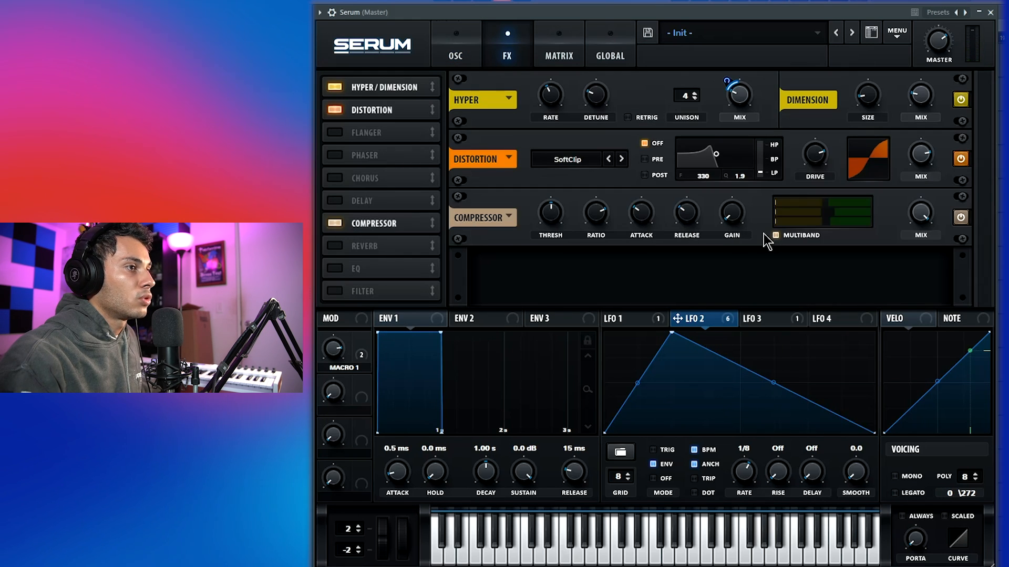
pyautogui.moveTo(559, 212)
pyautogui.mouseDown()
pyautogui.moveTo(560, 241)
pyautogui.moveTo(558, 229)
pyautogui.mouseUp()
pyautogui.moveTo(382, 225); pyautogui.dragTo(368, 132)
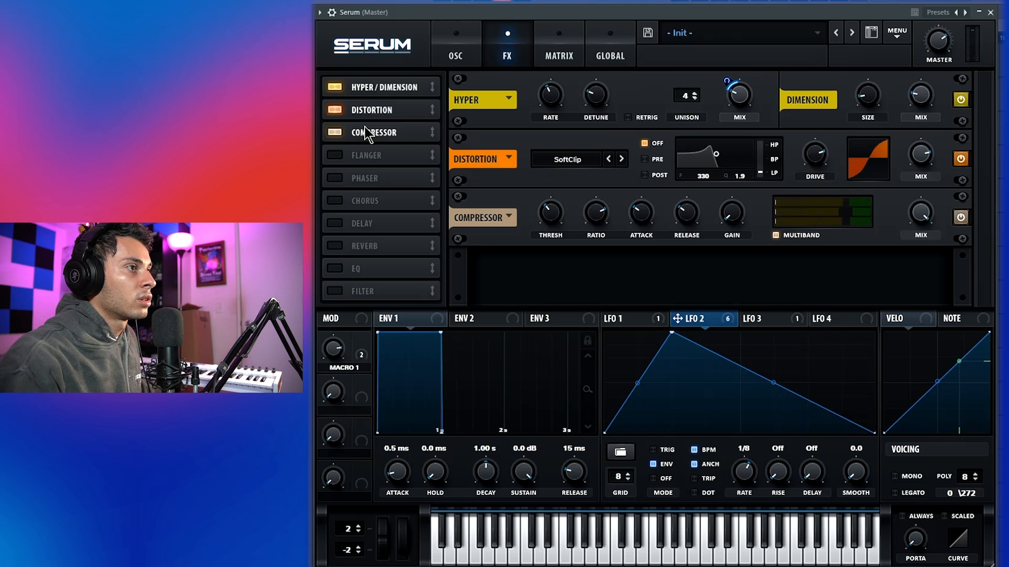
# - Add the filter effect directly after the compressor and set its type to High 24
pyautogui.click(335, 297)
pyautogui.moveTo(368, 295); pyautogui.dragTo(372, 158)
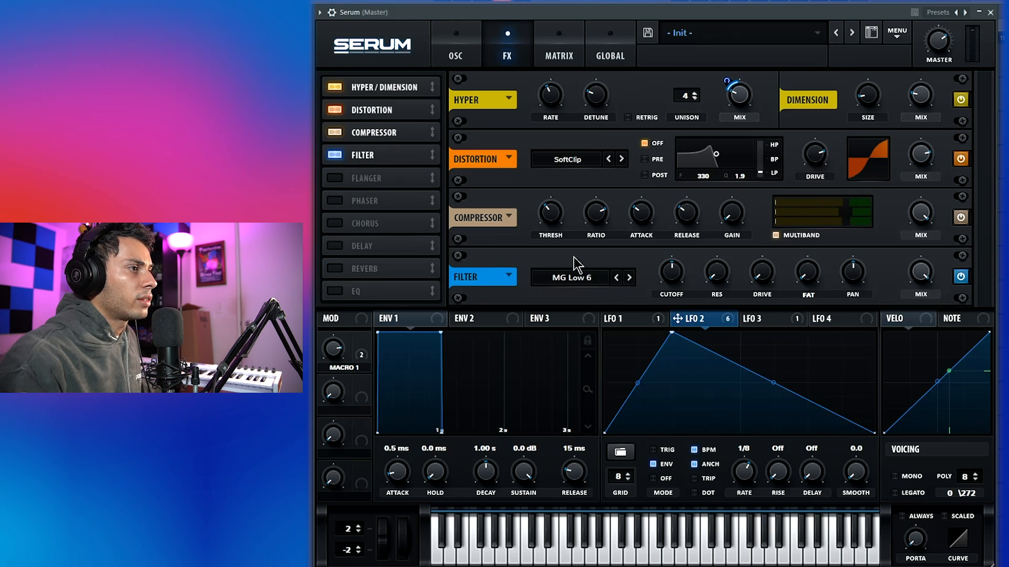
pyautogui.click(576, 270)
pyautogui.moveTo(588, 295)
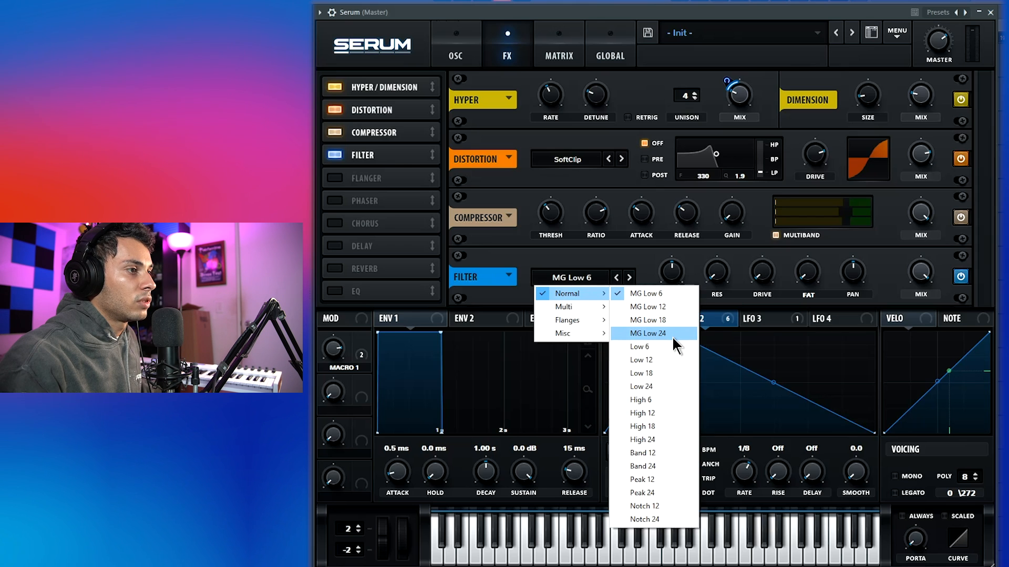
pyautogui.click(677, 440)
# - Lower the High 24 filter's cutoff and modulate it with LFO 2, and raise its resonance and drive
pyautogui.moveTo(669, 277); pyautogui.dragTo(669, 300)
pyautogui.click(626, 318)
pyautogui.moveTo(721, 276); pyautogui.dragTo(721, 239)
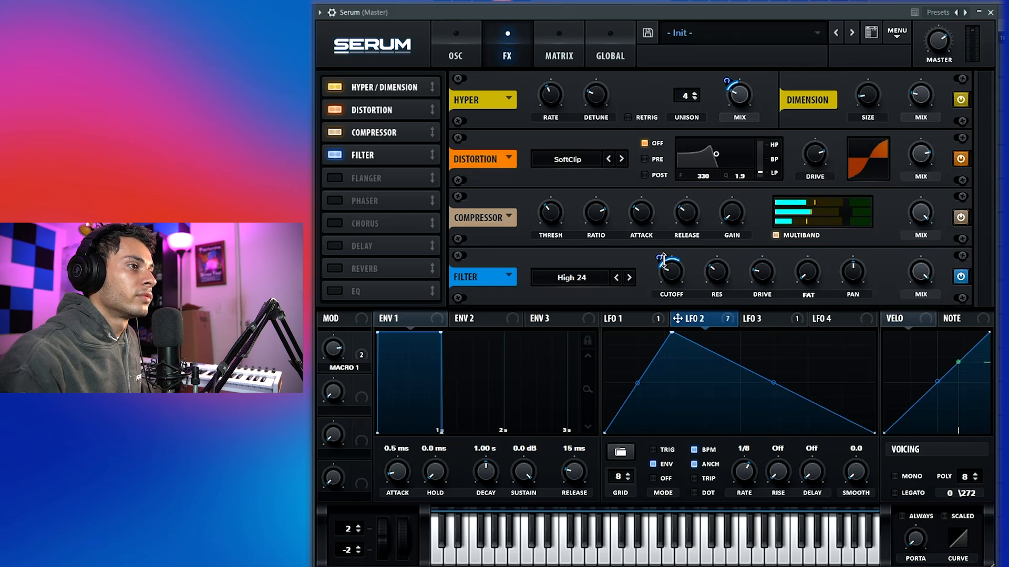
pyautogui.moveTo(665, 254); pyautogui.dragTo(669, 268)
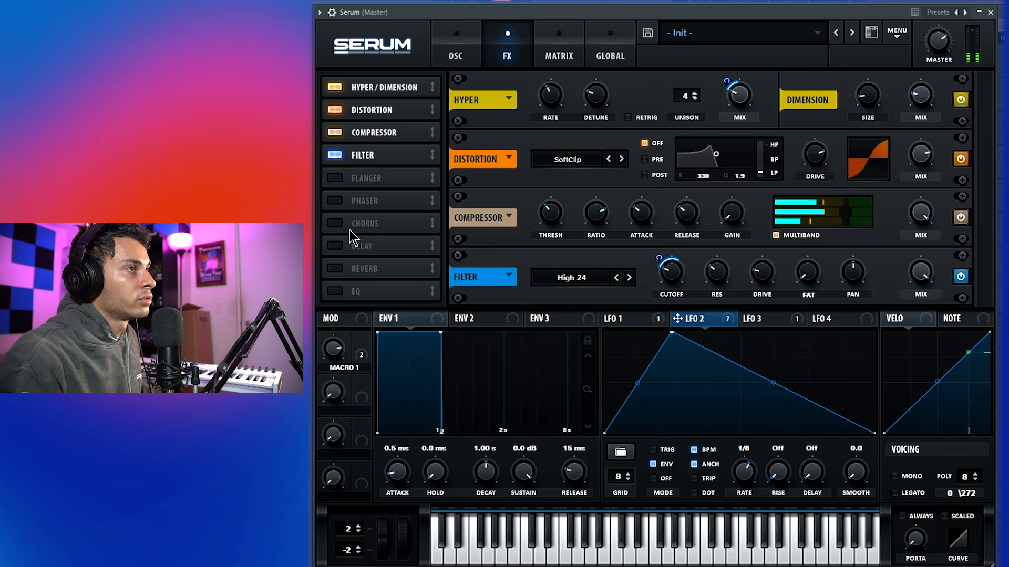
pyautogui.moveTo(743, 477)
pyautogui.mouseDown()
pyautogui.moveTo(745, 494)
pyautogui.moveTo(744, 480)
pyautogui.mouseUp()
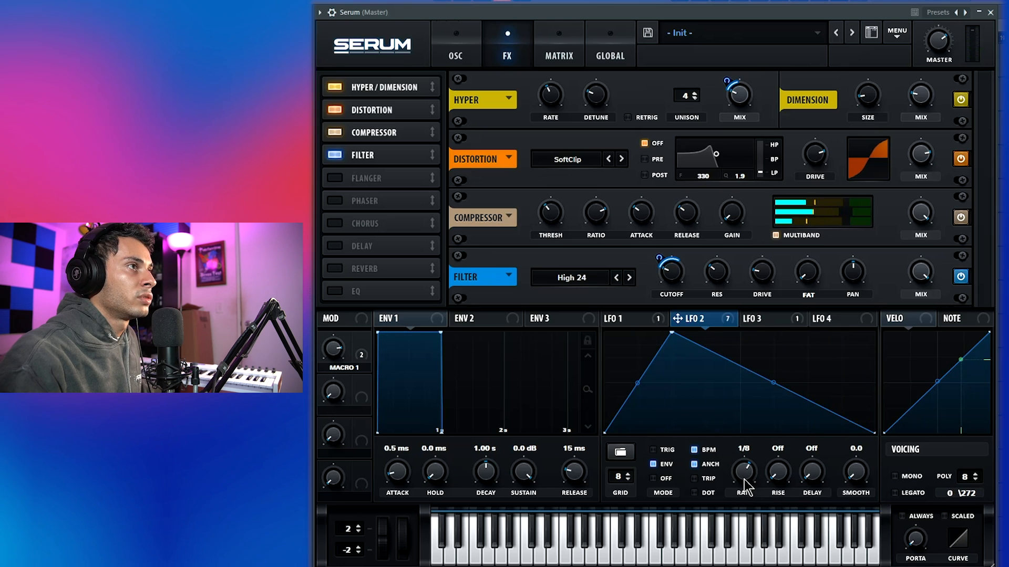
# - Add an EQ before the compressor, boost its low band as a peak, and modulate that band's frequency with LFO 2
pyautogui.click(337, 289)
pyautogui.moveTo(380, 293); pyautogui.dragTo(383, 128)
pyautogui.click(665, 157)
pyautogui.moveTo(625, 152); pyautogui.dragTo(622, 142)
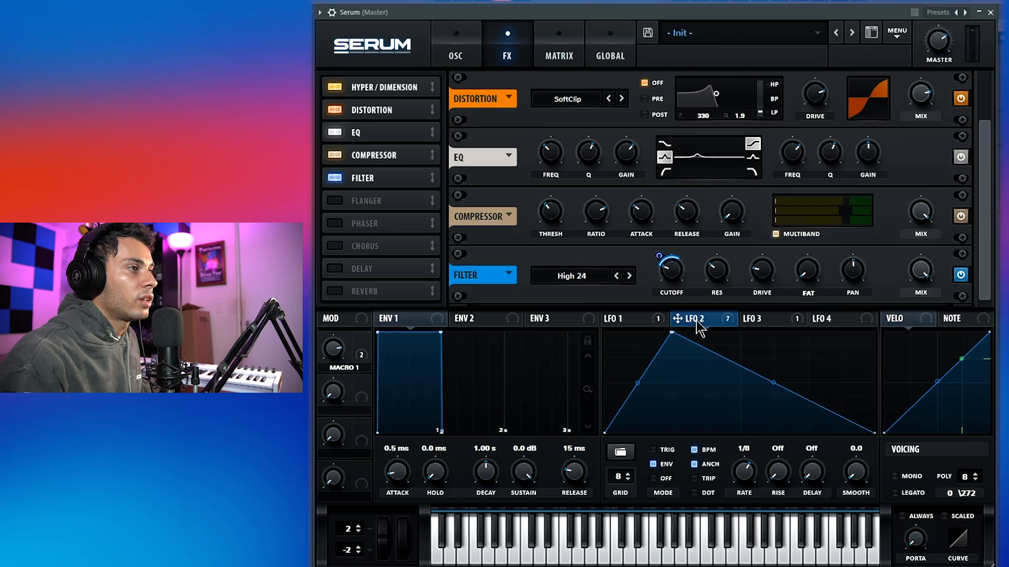
pyautogui.moveTo(543, 153); pyautogui.dragTo(547, 152)
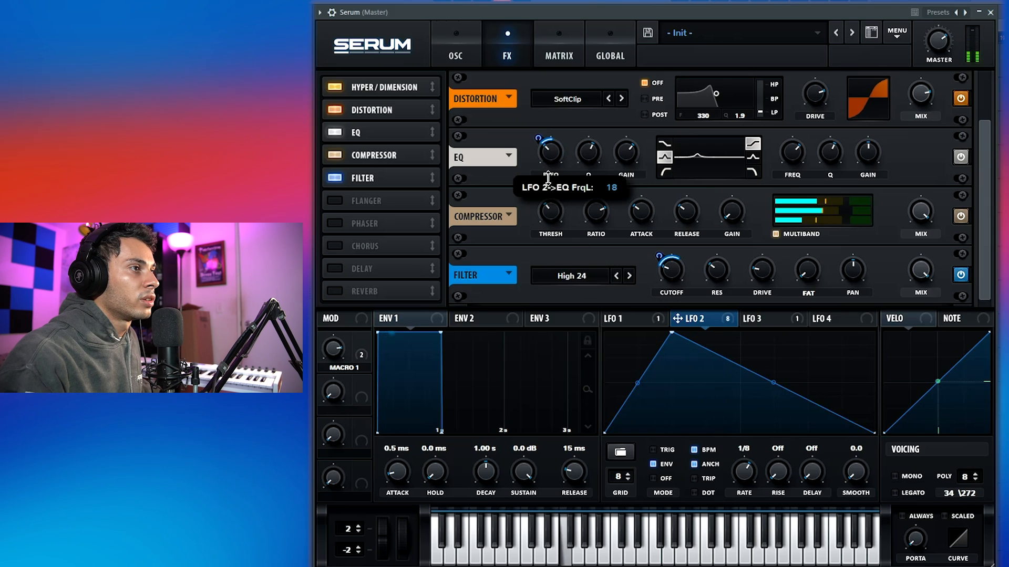
# - Make the EQ's high band a peak with reduced gain and modulate its frequency with LFO 2
pyautogui.click(753, 157)
pyautogui.moveTo(867, 153); pyautogui.dragTo(851, 192)
pyautogui.moveTo(792, 167); pyautogui.dragTo(779, 167)
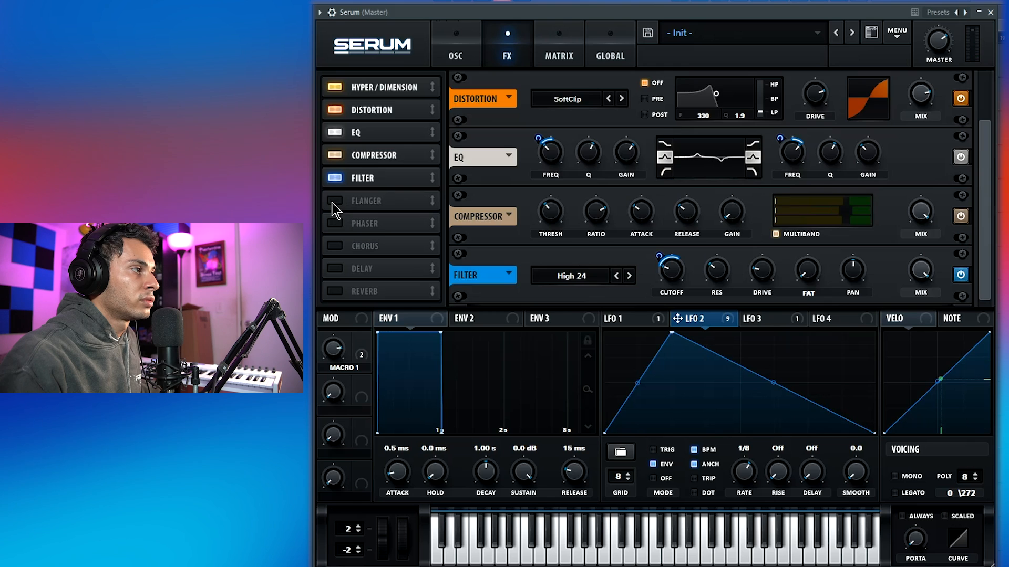
# - Add a flanger at the end of the effects chain and reduce its mix
pyautogui.click(368, 201)
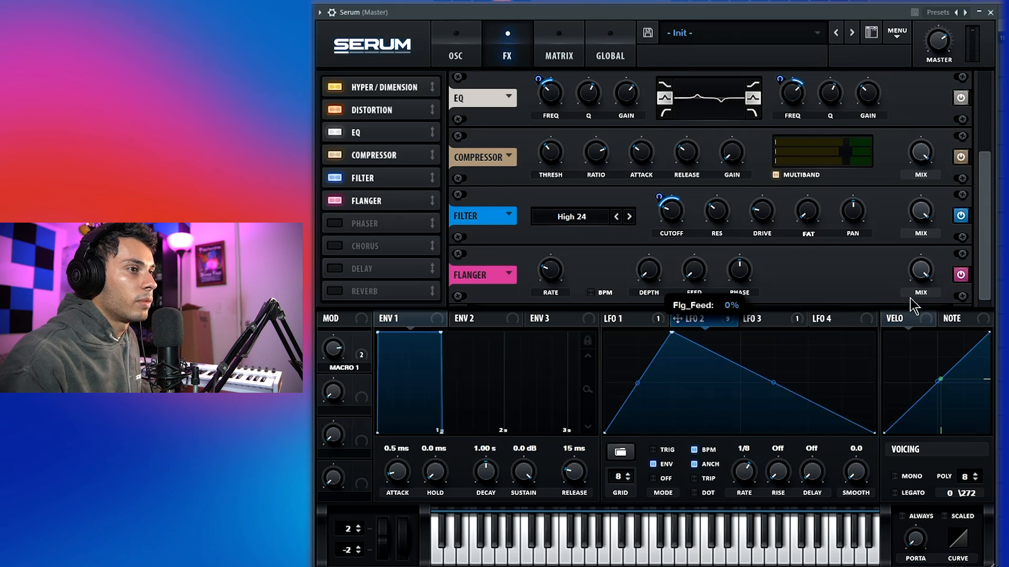
pyautogui.moveTo(937, 340); pyautogui.dragTo(944, 383)
pyautogui.press('space')
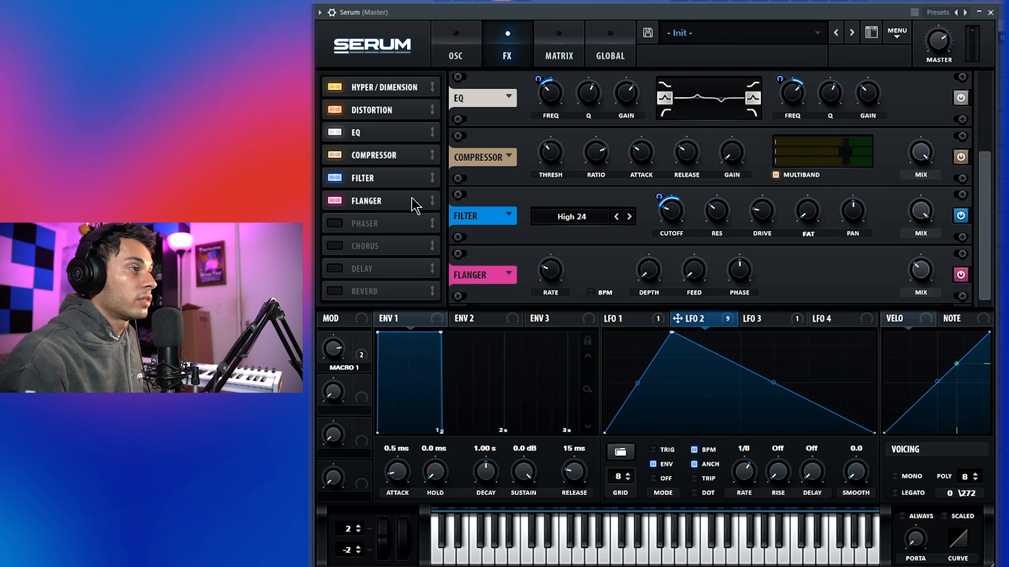
# - Add a phaser between the compressor and filter, lower its feedback, raise its frequency, reduce its mix, and compare it bypassed
pyautogui.click(351, 224)
pyautogui.moveTo(372, 218); pyautogui.dragTo(377, 181)
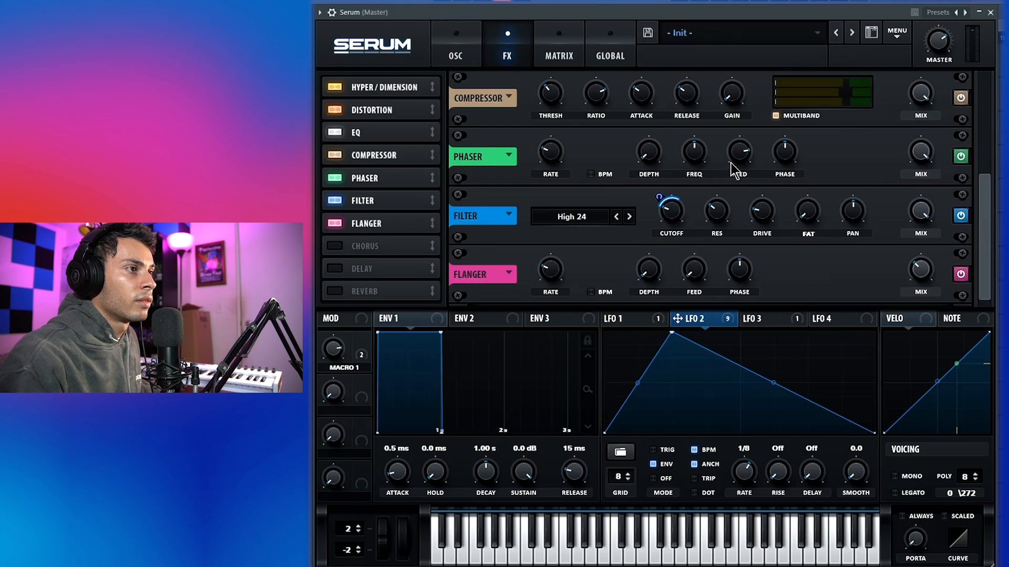
pyautogui.press('space')
pyautogui.moveTo(701, 153)
pyautogui.mouseDown()
pyautogui.moveTo(705, 138)
pyautogui.moveTo(712, 151)
pyautogui.mouseUp()
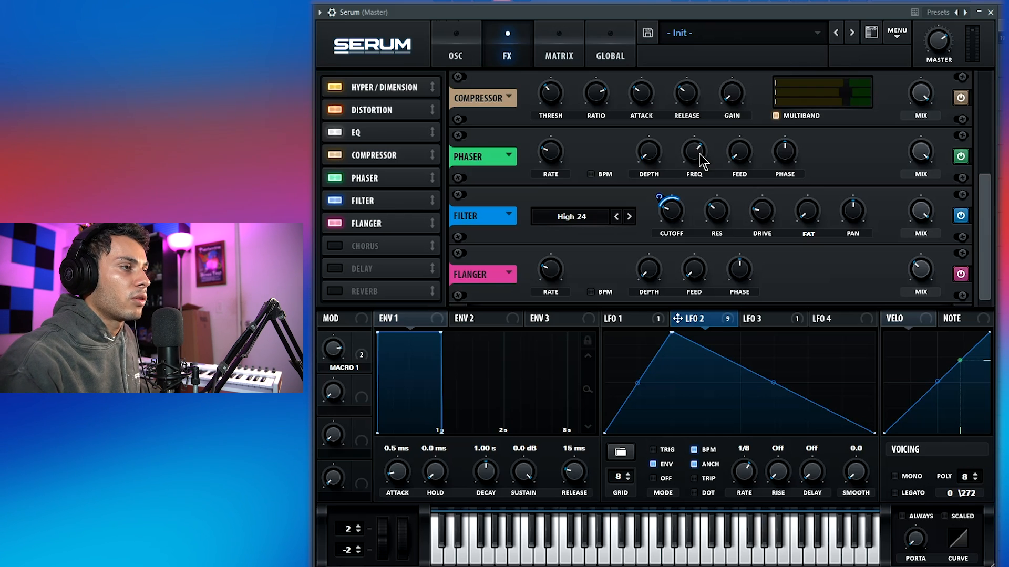
pyautogui.moveTo(702, 160)
pyautogui.mouseDown()
pyautogui.moveTo(701, 141)
pyautogui.moveTo(707, 165)
pyautogui.mouseUp()
pyautogui.moveTo(929, 158)
pyautogui.moveTo(944, 224); pyautogui.dragTo(945, 237)
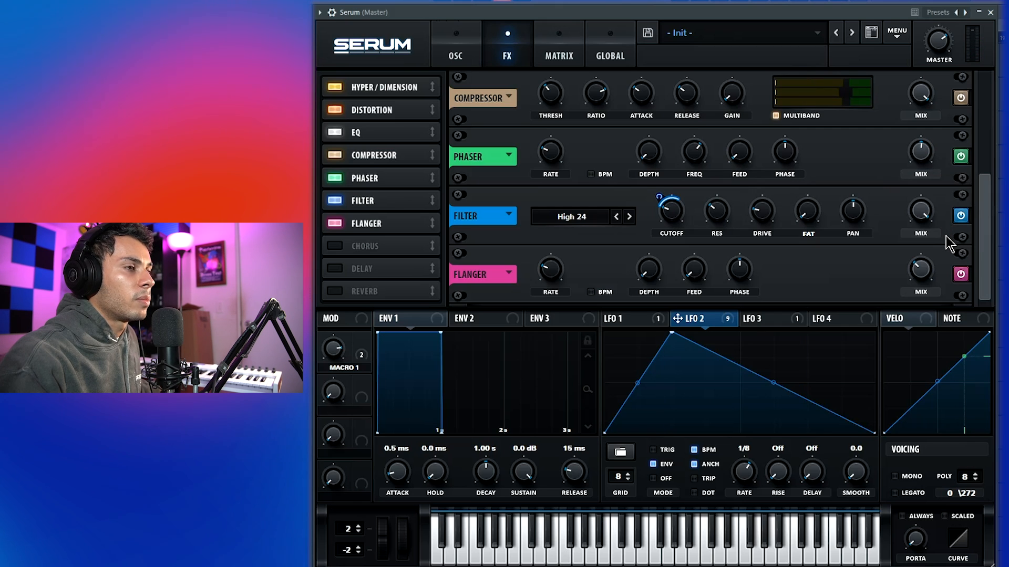
pyautogui.click(339, 176)
pyautogui.click(339, 176)
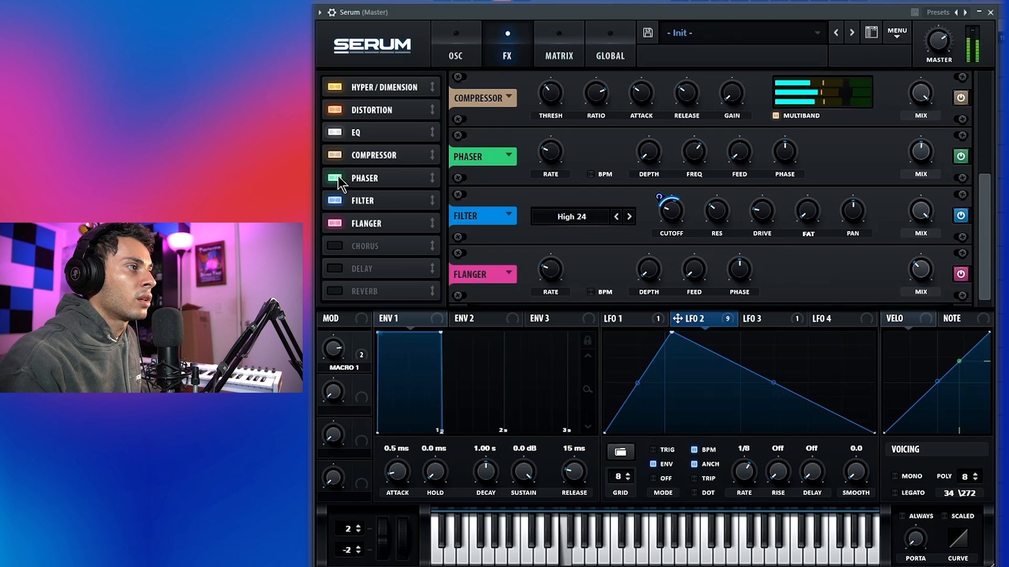
# - Add a chorus between the EQ and compressor and raise its low-pass filter
pyautogui.click(331, 247)
pyautogui.moveTo(378, 247); pyautogui.dragTo(392, 159)
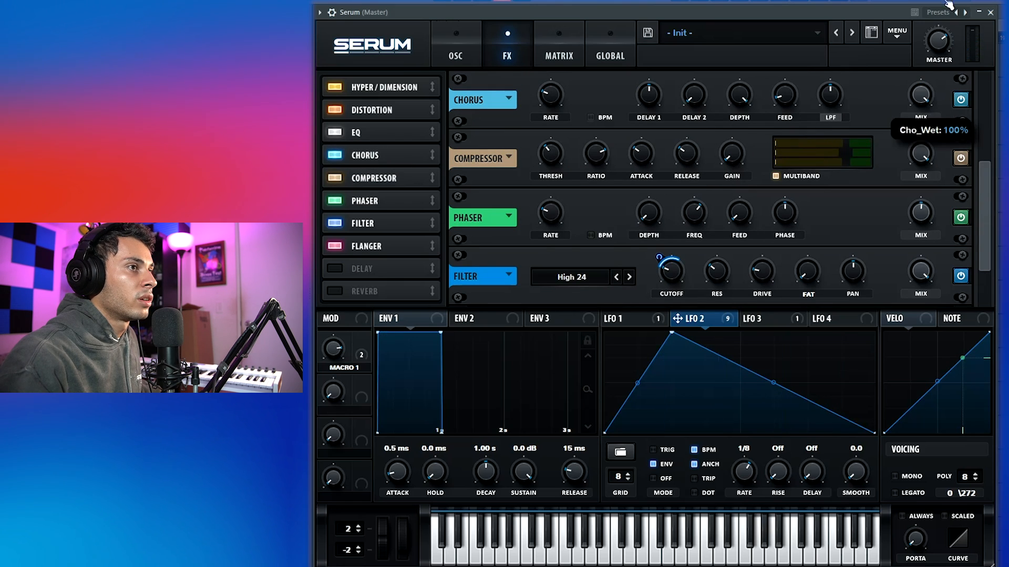
pyautogui.moveTo(839, 105); pyautogui.dragTo(738, 49)
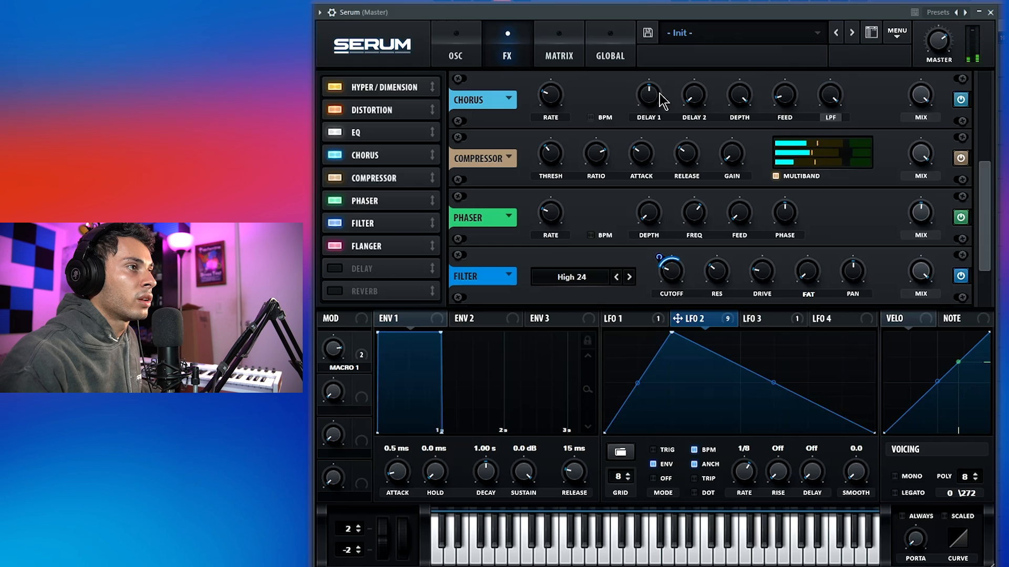
# - Turn down the chorus's depth and Delay 1, modulate Delay 1 with LFO 2, and raise Delay 2
pyautogui.moveTo(738, 99); pyautogui.dragTo(739, 126)
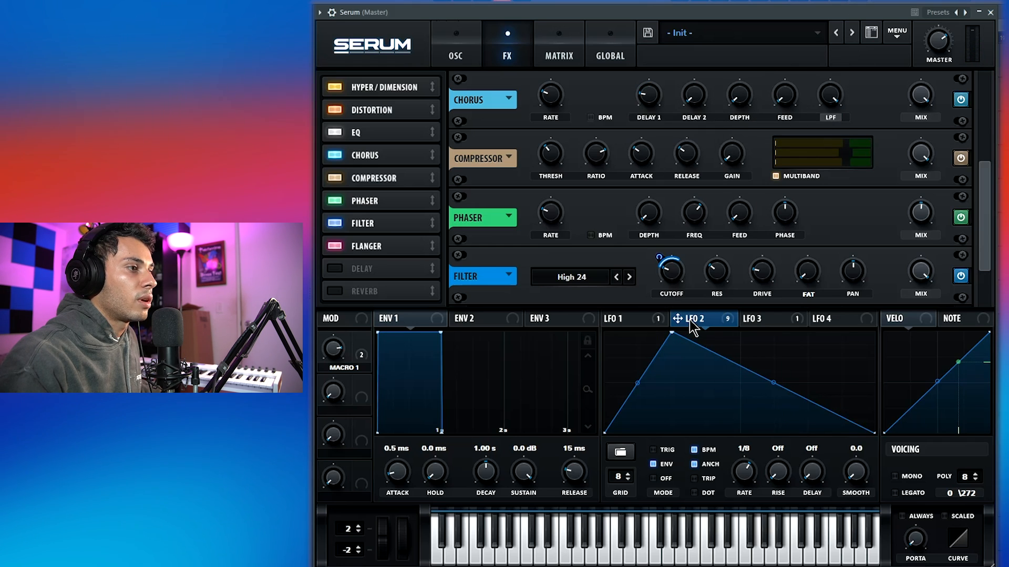
pyautogui.moveTo(645, 99); pyautogui.dragTo(656, 145)
pyautogui.moveTo(697, 96); pyautogui.dragTo(699, 38)
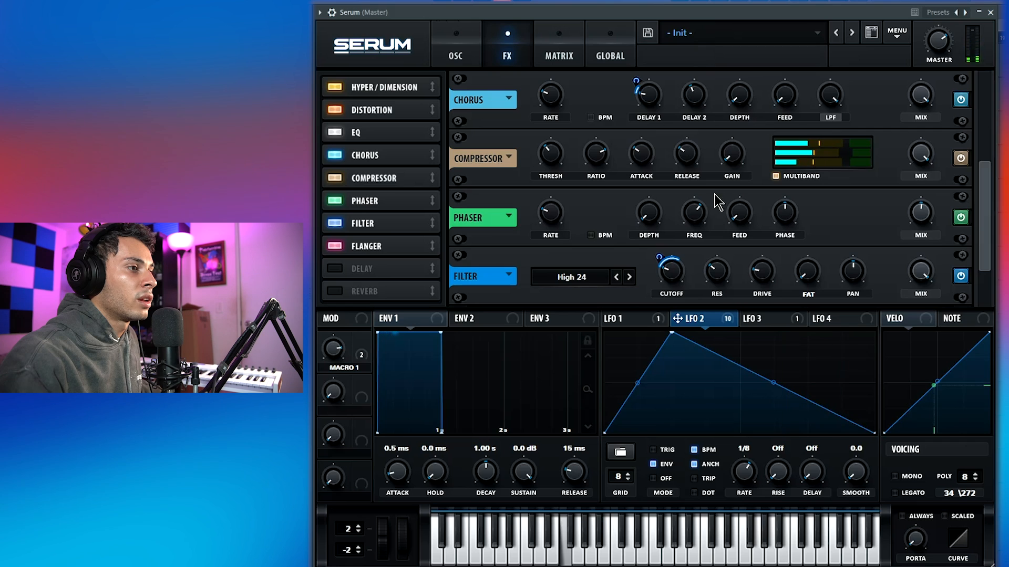
# - Modulate the chorus's Delay 2 with LFO 3, set a small modulation amount, and lower Delay 2
pyautogui.moveTo(751, 318); pyautogui.dragTo(729, 245)
pyautogui.moveTo(690, 92); pyautogui.dragTo(691, 94)
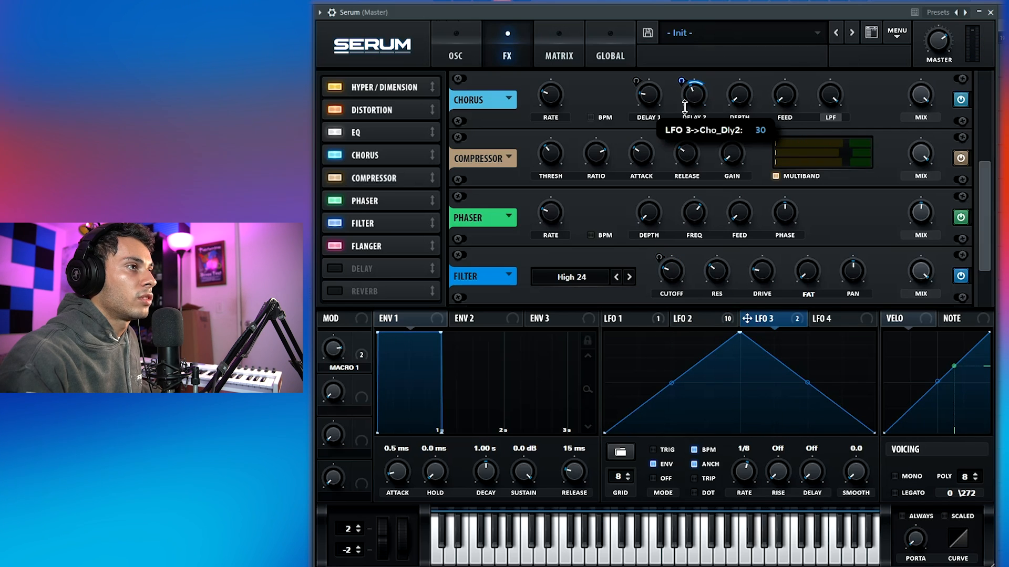
pyautogui.moveTo(688, 134); pyautogui.dragTo(686, 129)
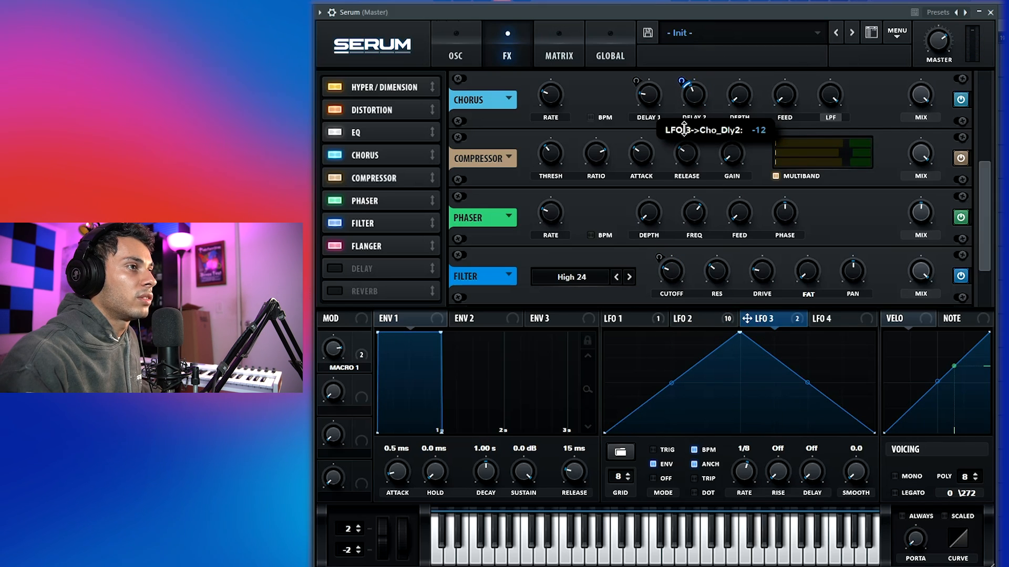
pyautogui.moveTo(688, 126); pyautogui.dragTo(690, 125)
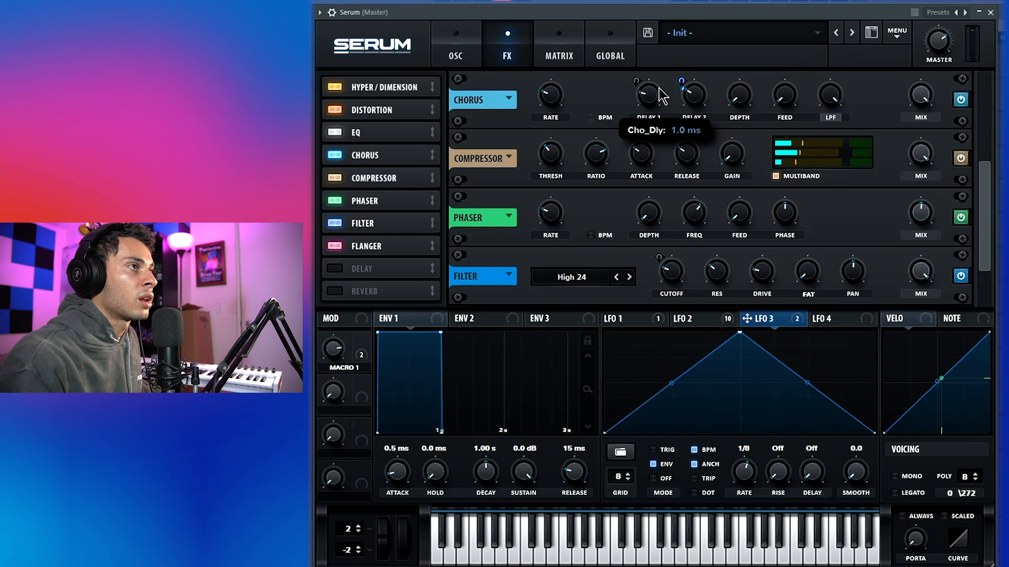
# - Fine-tune the LFO 2 modulation on the chorus's Delay 1 and set Delay 1 to about 0.6 ms
pyautogui.click(704, 320)
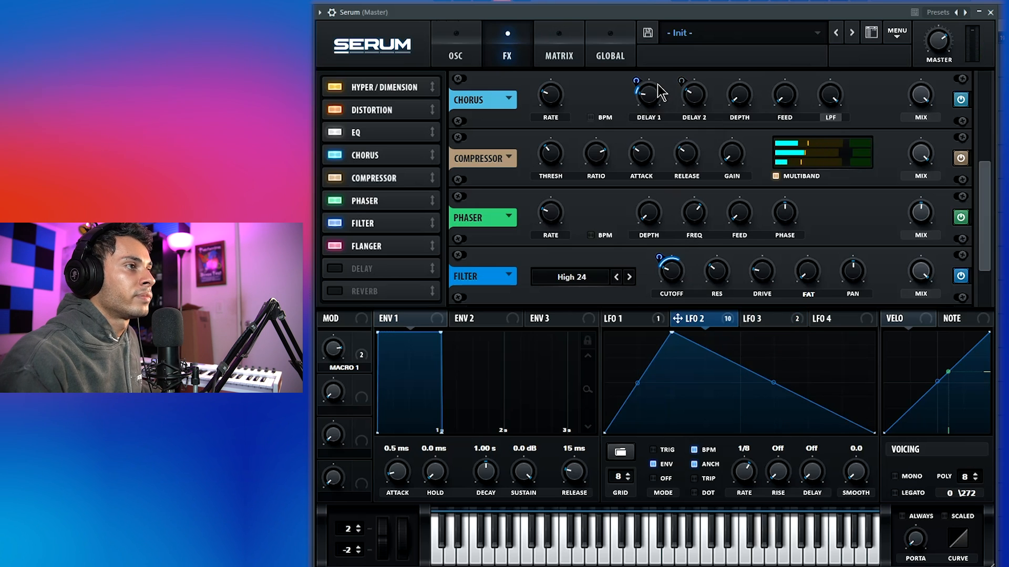
pyautogui.moveTo(642, 79); pyautogui.dragTo(641, 85)
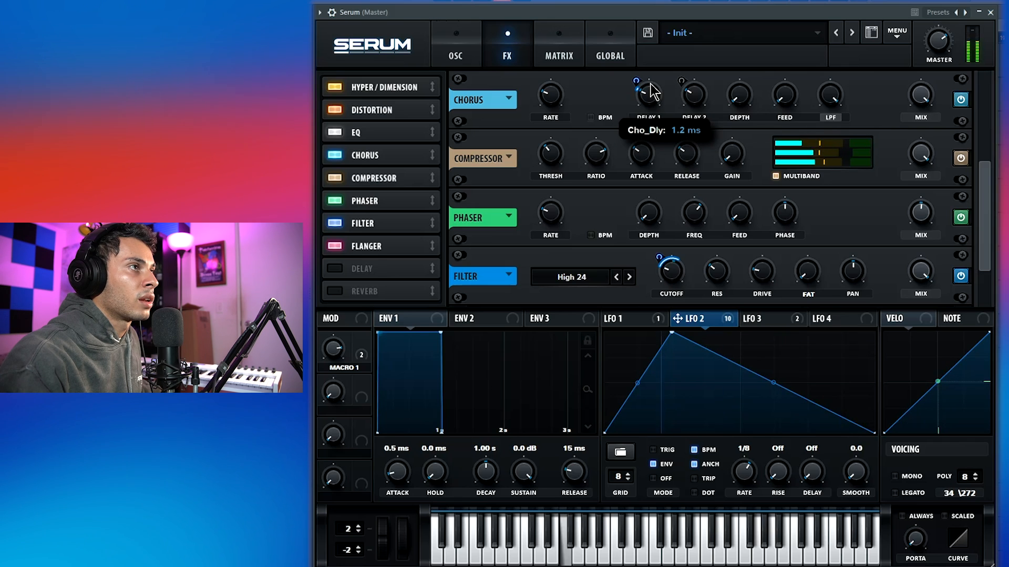
pyautogui.moveTo(650, 80); pyautogui.dragTo(651, 95)
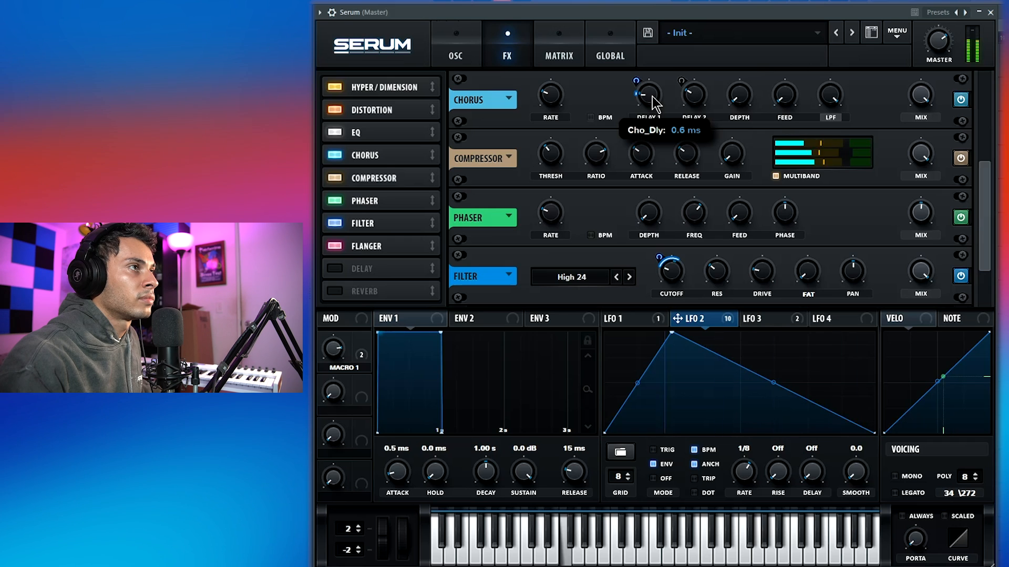
# - Turn down the chorus's mix and modulate it with a moderate amount of LFO 2
pyautogui.moveTo(941, 103); pyautogui.dragTo(934, 197)
pyautogui.moveTo(677, 319); pyautogui.dragTo(898, 129)
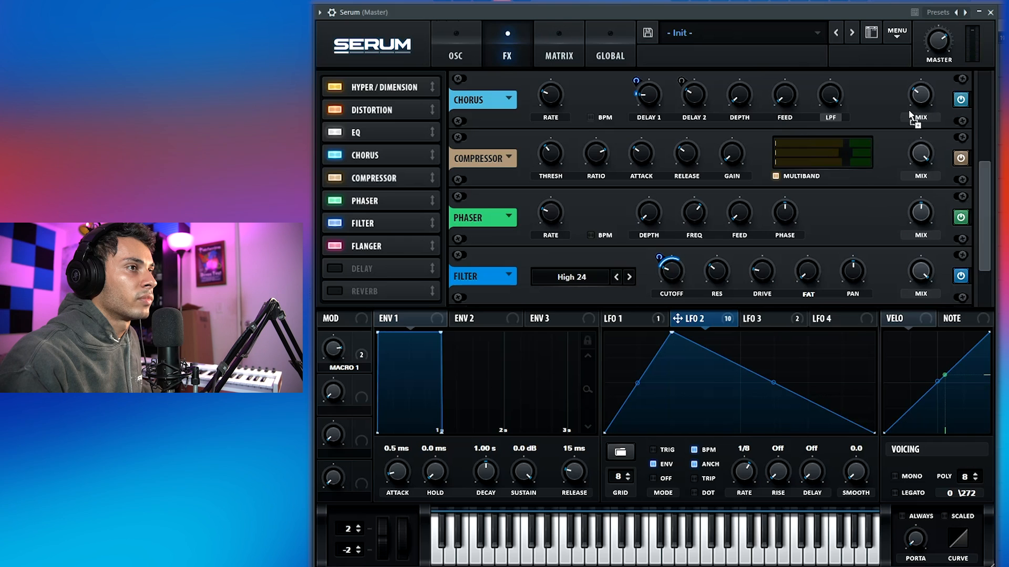
pyautogui.moveTo(913, 81); pyautogui.dragTo(912, 114)
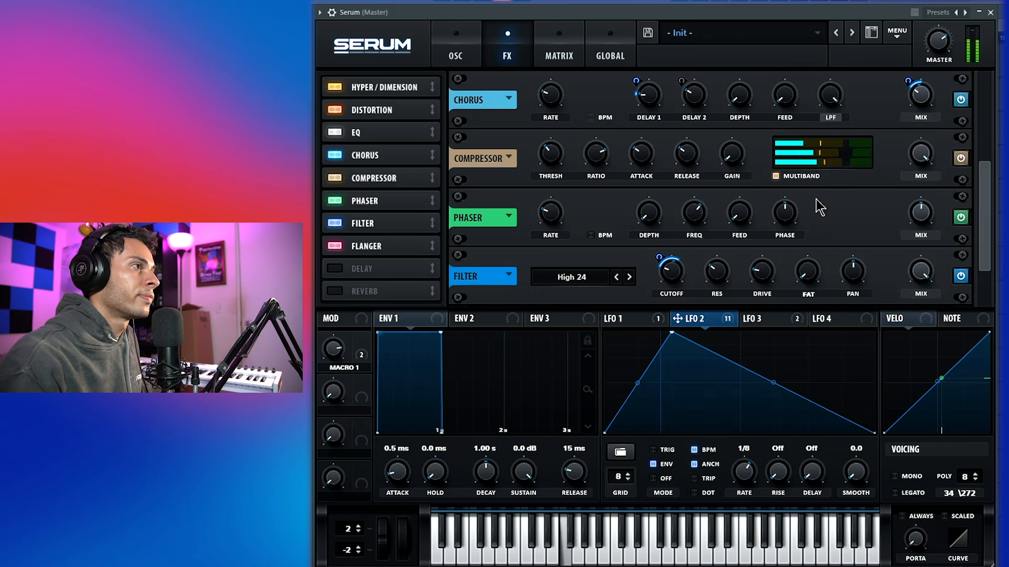
# - Add a delay at the end of the effects chain and link its left and right times
pyautogui.click(335, 268)
pyautogui.scroll(-1, 764, 258)
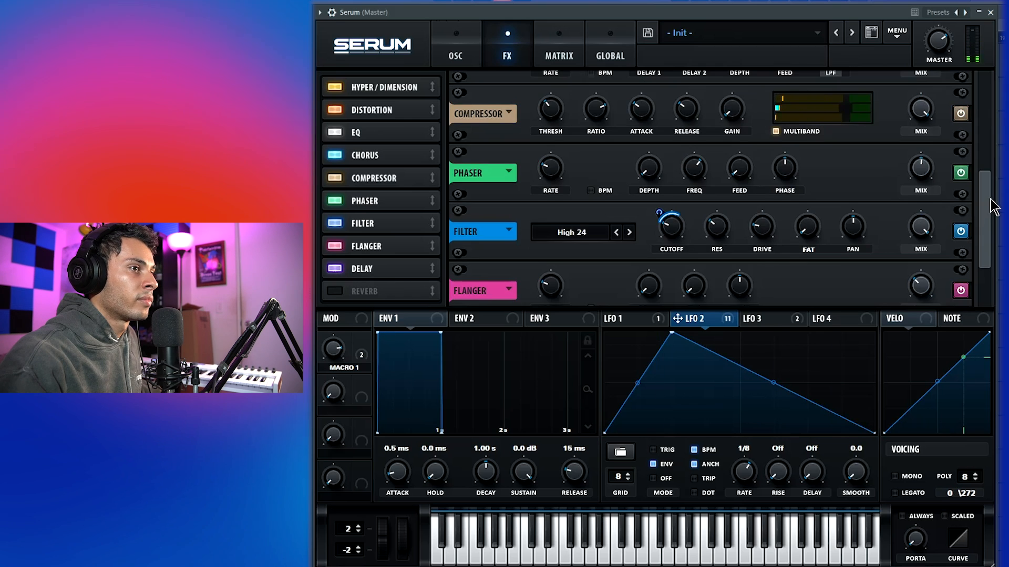
pyautogui.moveTo(991, 199); pyautogui.dragTo(991, 297)
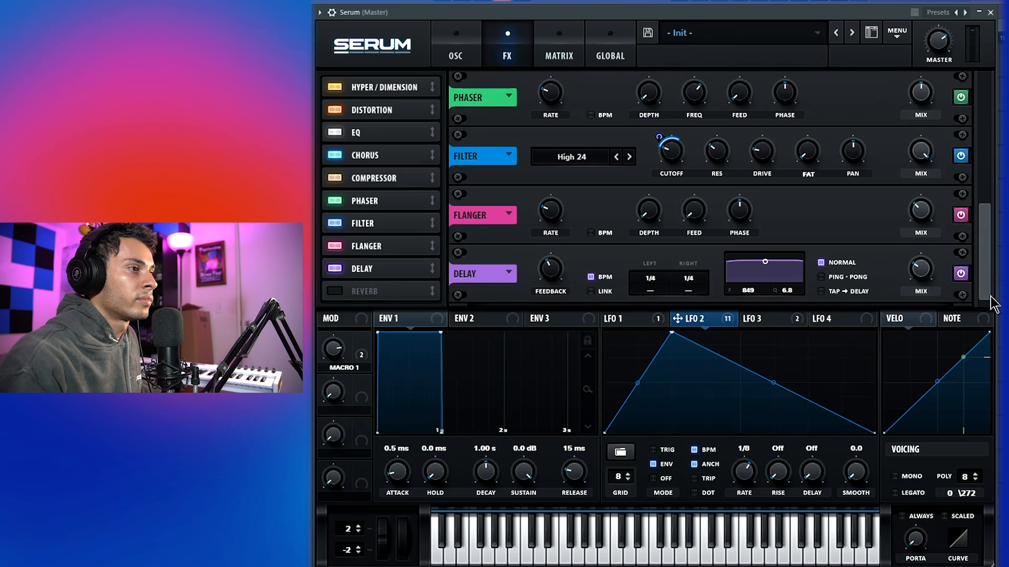
pyautogui.click(603, 292)
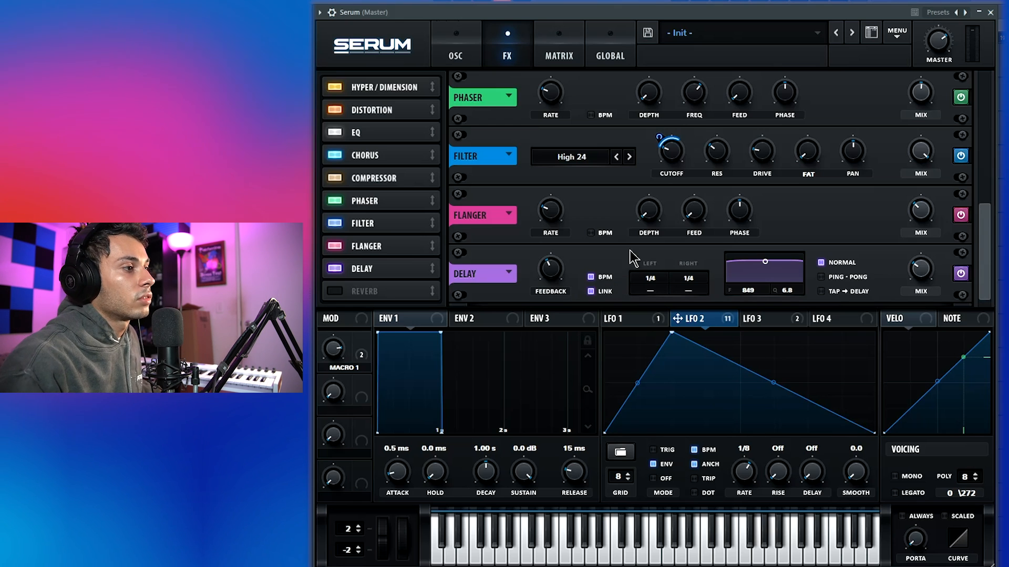
# - Turn down the delay's feedback, set both times to 1/8, set its filter to about 487 with Q 0.8, and lower its mix
pyautogui.moveTo(554, 267); pyautogui.dragTo(555, 279)
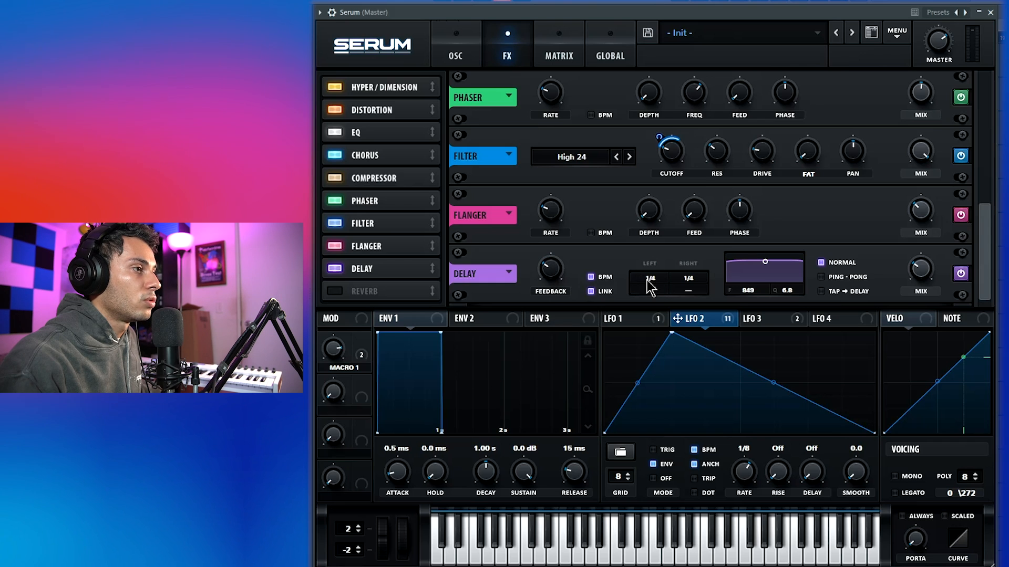
pyautogui.moveTo(646, 282); pyautogui.dragTo(644, 288)
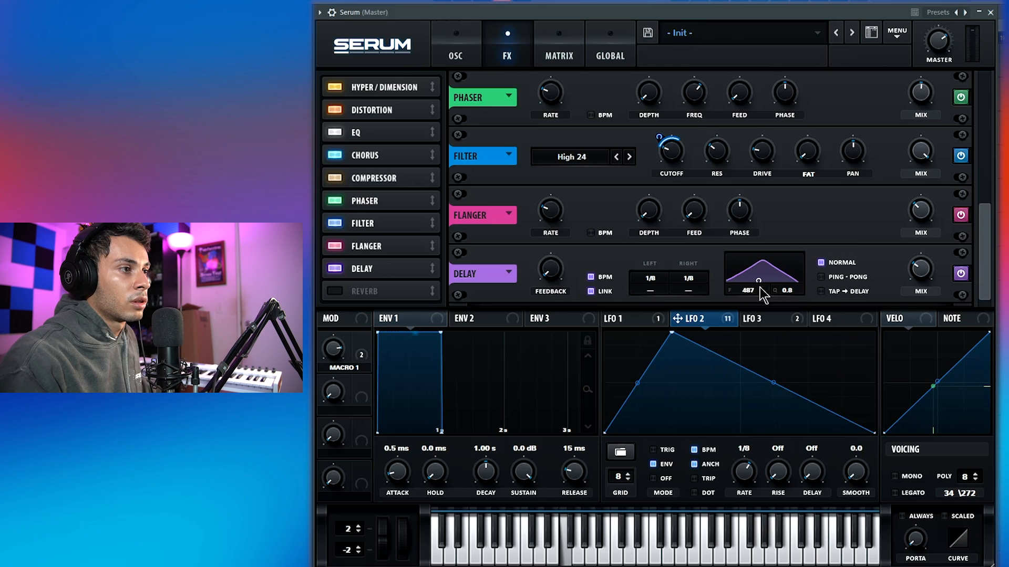
pyautogui.moveTo(923, 288); pyautogui.dragTo(923, 291)
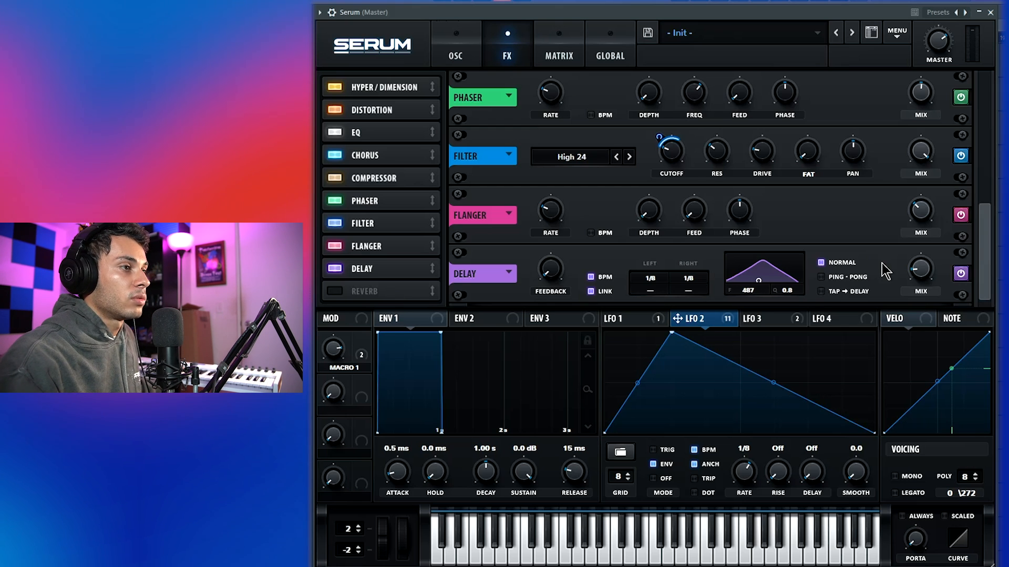
pyautogui.moveTo(933, 272)
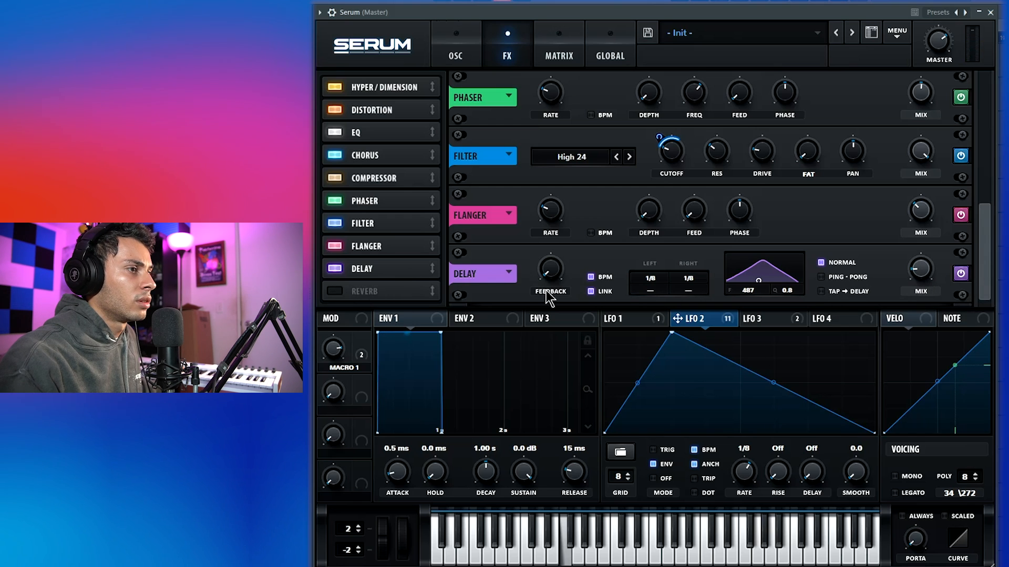
# - Add a Hall reverb after the delay with its mix turned down low, and return to the oscillator view
pyautogui.click(332, 292)
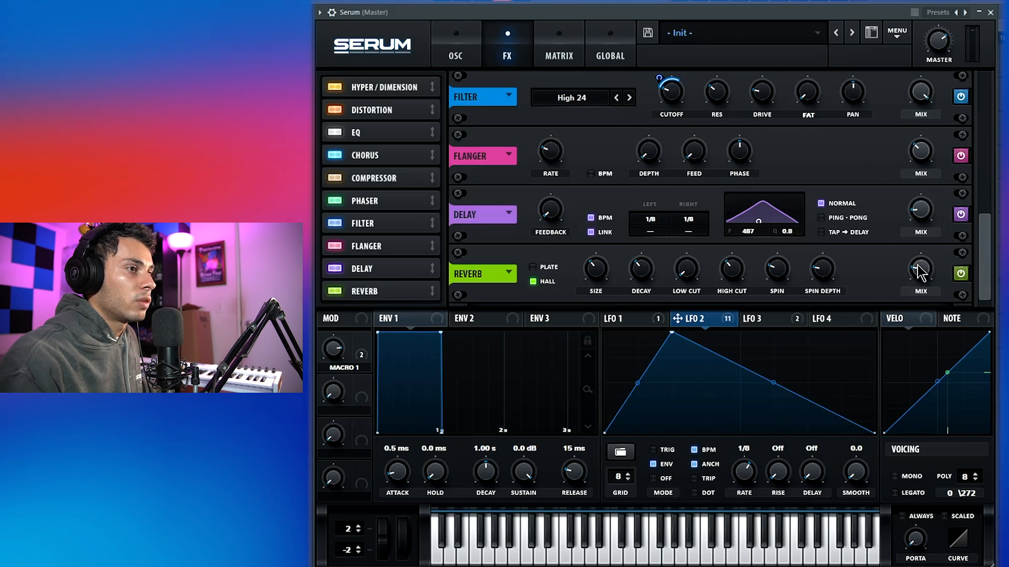
pyautogui.moveTo(912, 275); pyautogui.dragTo(910, 276)
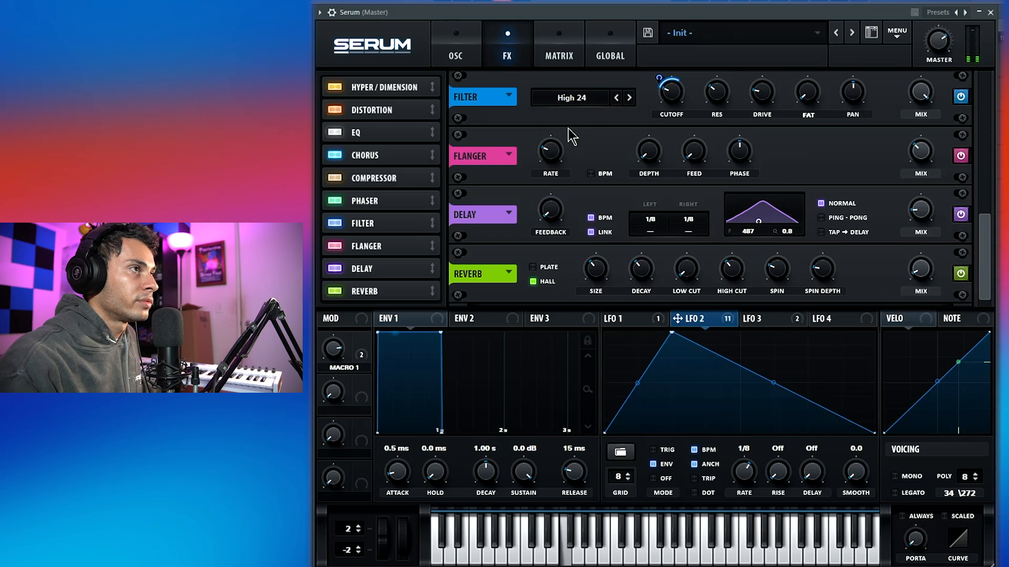
pyautogui.click(477, 37)
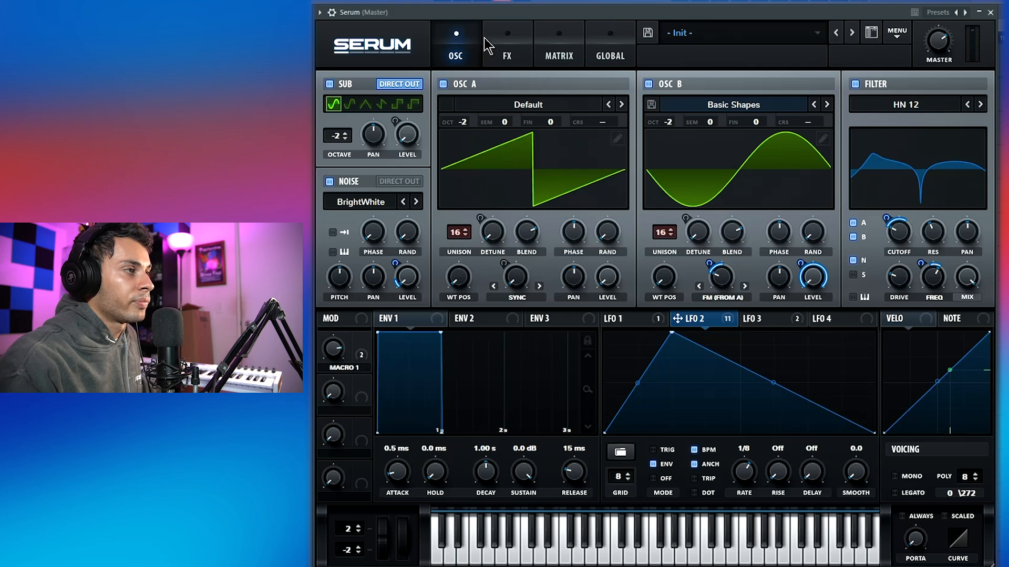
# - Switch to FL Studio's piano roll and draw consecutive F4 notes: one beat, two quarter-beats, a half-beat and another full beat
pyautogui.moveTo(385, 16); pyautogui.dragTo(385, 102)
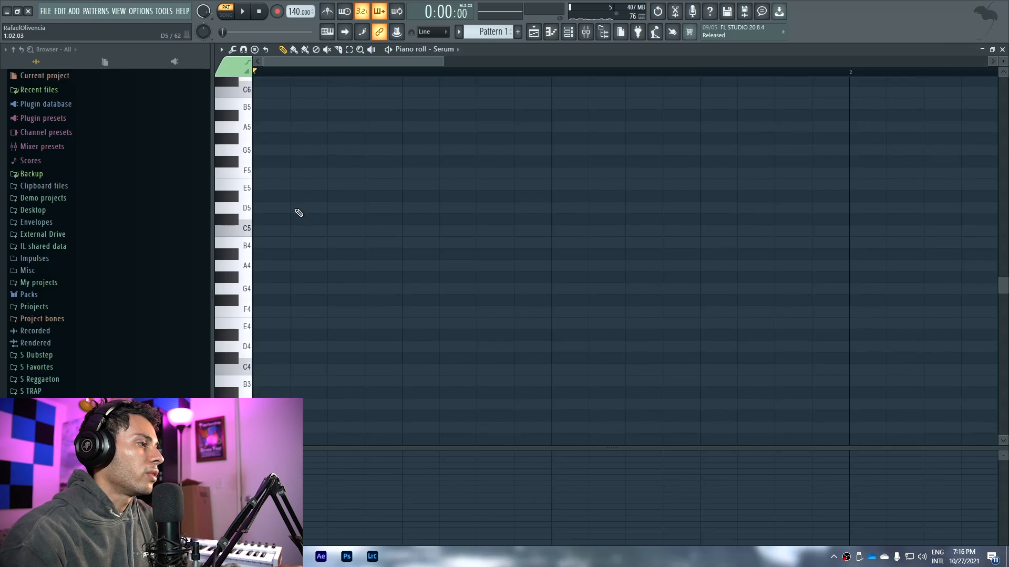
pyautogui.moveTo(288, 240); pyautogui.dragTo(202, 241)
pyautogui.click(404, 242)
pyautogui.moveTo(593, 241); pyautogui.dragTo(437, 239)
pyautogui.click(446, 238)
pyautogui.press('space')
pyautogui.press('space')
pyautogui.click(496, 239)
pyautogui.press('space')
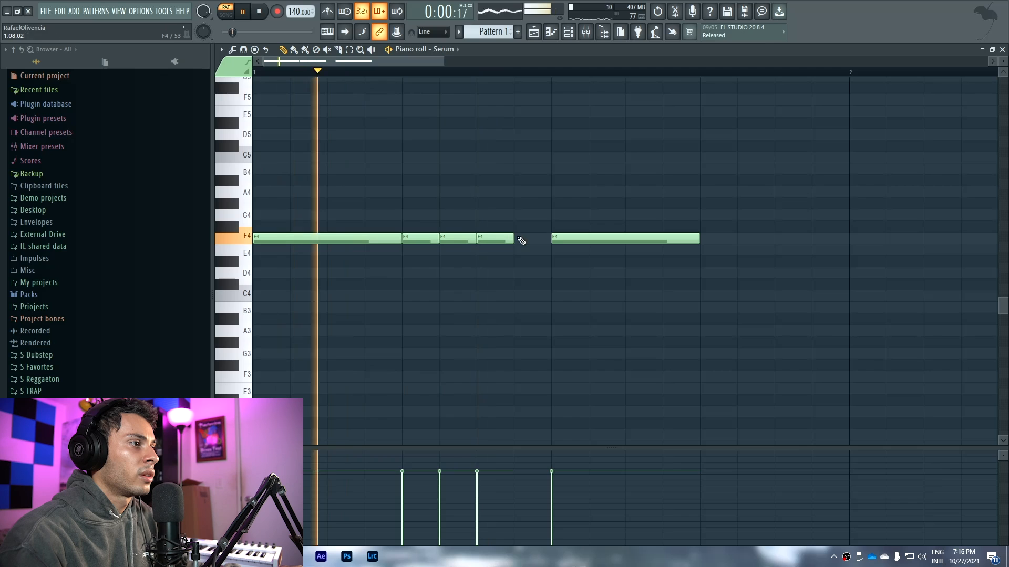
pyautogui.moveTo(512, 237); pyautogui.dragTo(549, 237)
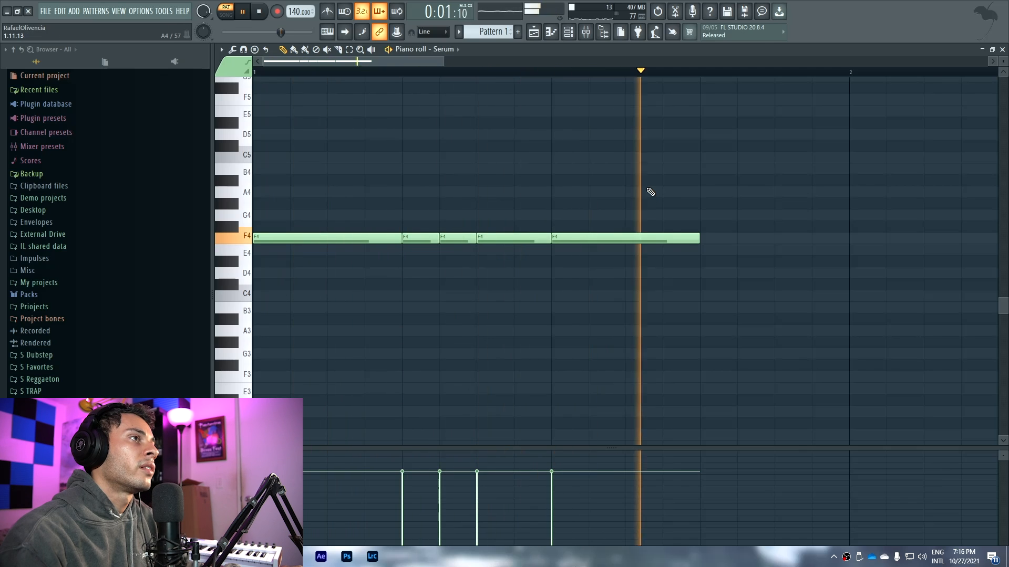
# - Delete the F4 note on beat three and duplicate the first four notes to fill the bar
pyautogui.press('space')
pyautogui.rightClick(609, 241)
pyautogui.moveTo(608, 216); pyautogui.dragTo(383, 237)
pyautogui.hotkey('ctrl', 'b')
pyautogui.press('space')
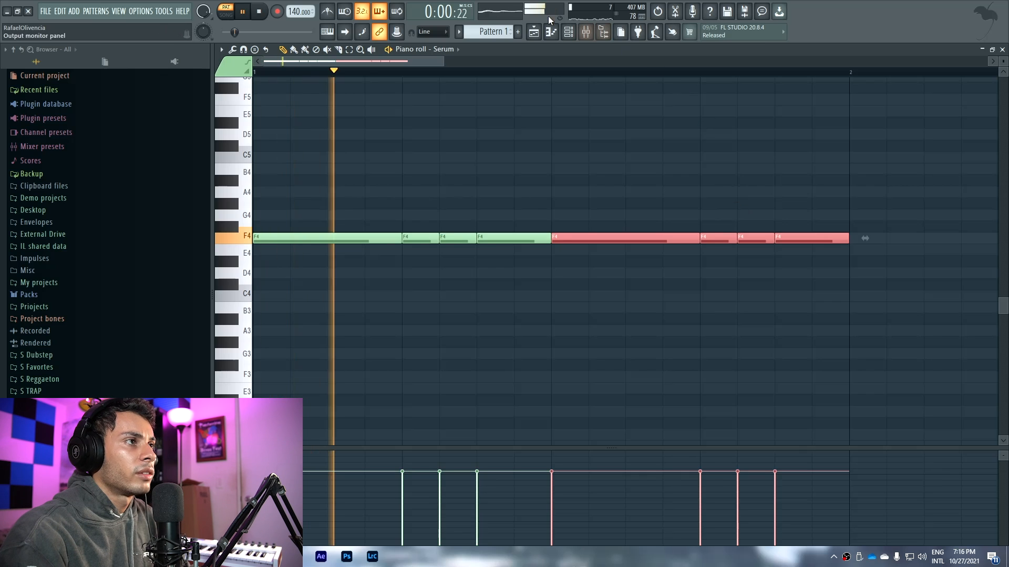
# - Route the Serum channel to mixer track 2 and stop playback
pyautogui.click(586, 31)
pyautogui.click(568, 31)
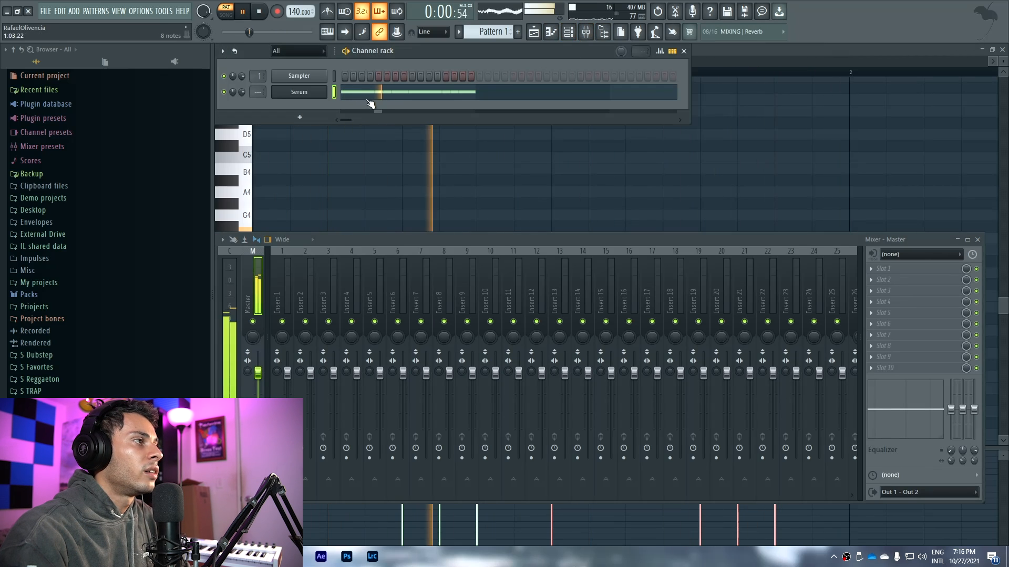
pyautogui.click(299, 92)
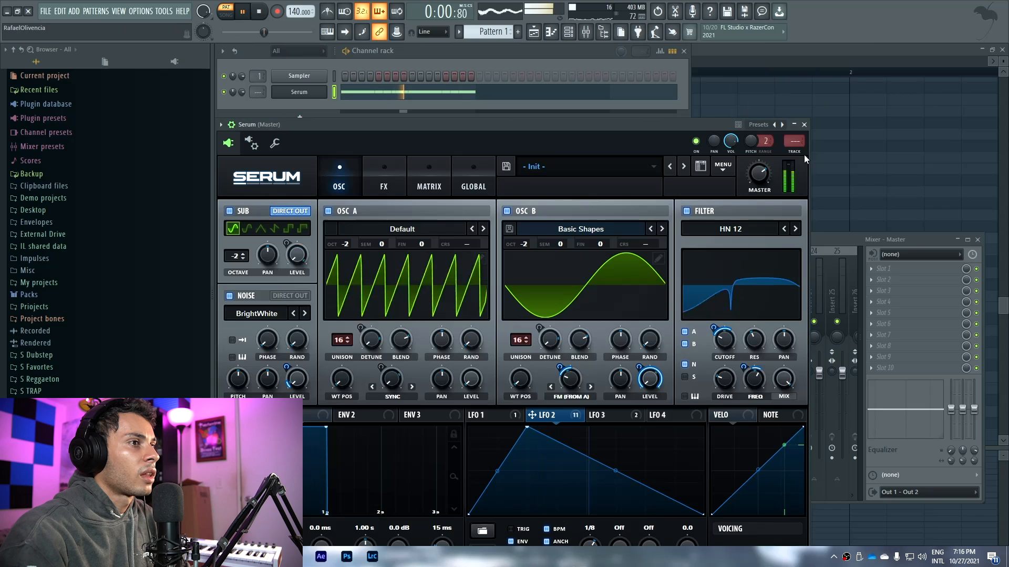
pyautogui.click(804, 149)
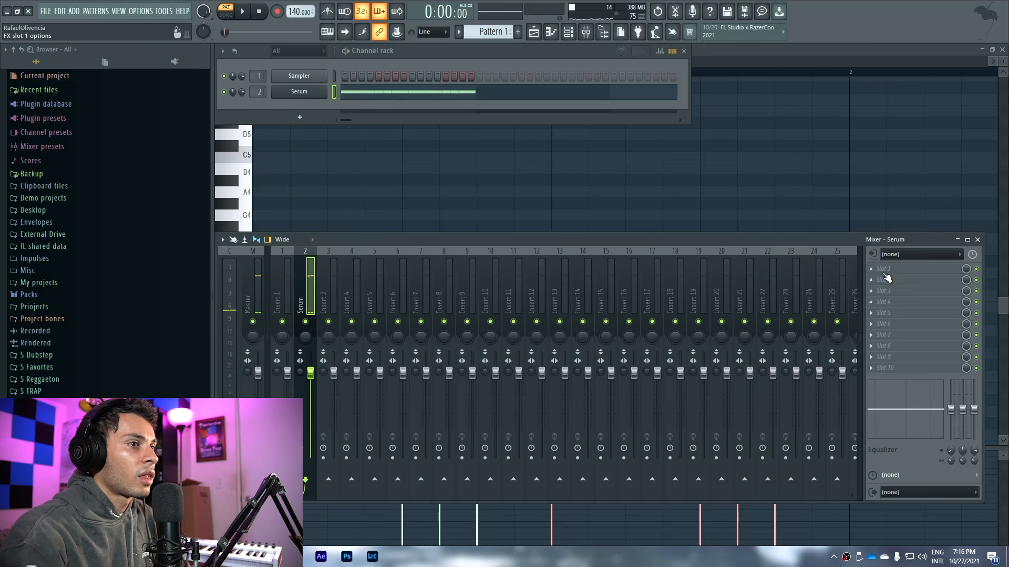
pyautogui.press('space')
# - Load OTT in the first effect slot of Serum's mixer track and reposition the window
pyautogui.click(888, 269)
pyautogui.click(410, 160)
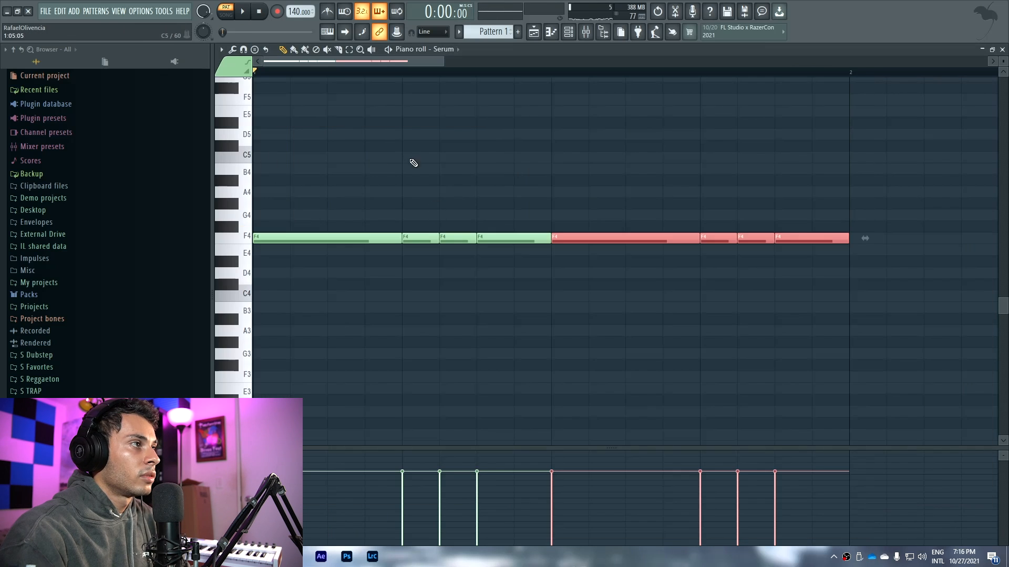
pyautogui.click(546, 201)
pyautogui.press('F9')
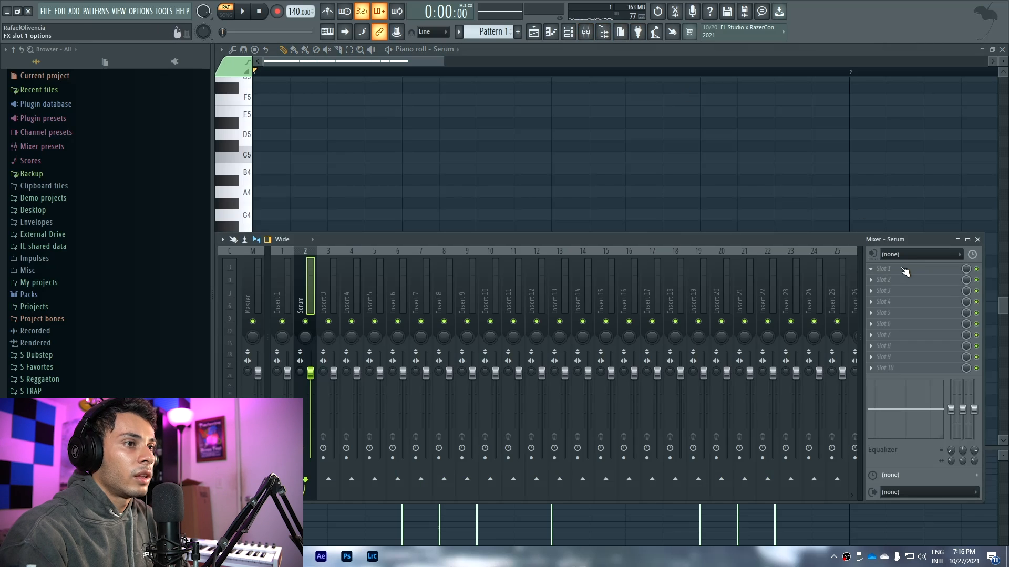
pyautogui.click(907, 271)
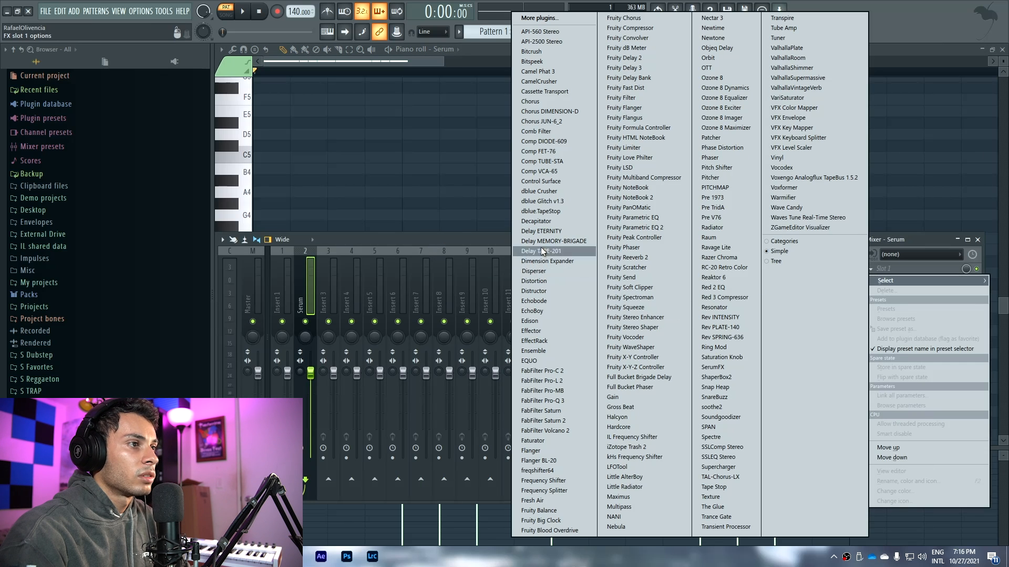
pyautogui.click(723, 68)
pyautogui.moveTo(565, 240); pyautogui.dragTo(460, 217)
# - Set OTT's time to 289% and depth to 60%, and turn down the high band's gain while the pattern plays
pyautogui.press('space')
pyautogui.moveTo(368, 181); pyautogui.dragTo(461, 106)
pyautogui.moveTo(452, 182); pyautogui.dragTo(453, 171)
pyautogui.moveTo(529, 221); pyautogui.dragTo(532, 268)
pyautogui.moveTo(422, 180); pyautogui.dragTo(425, 225)
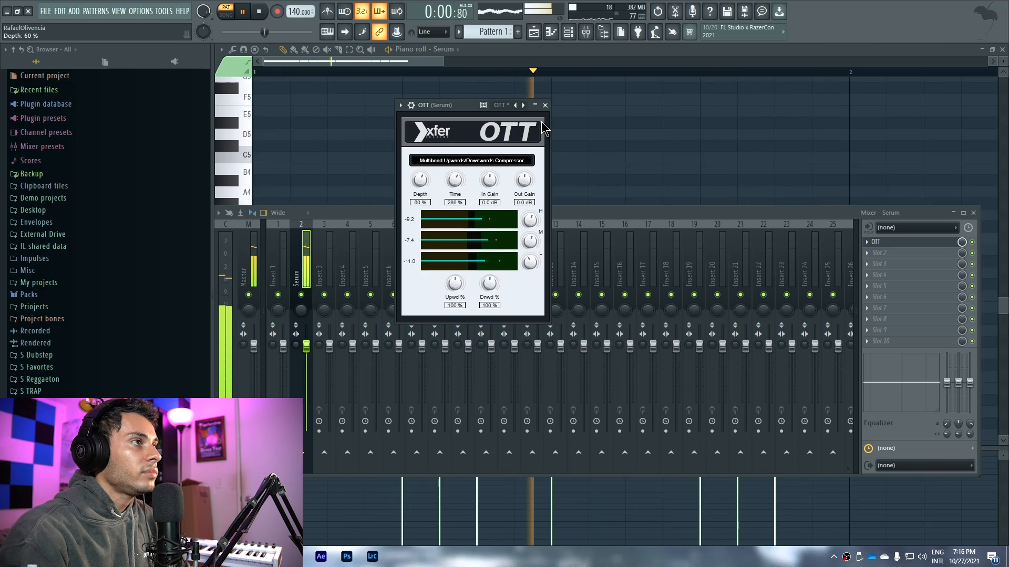
# - Load Fruity Parametric EQ 2 in the second effect slot of Serum's mixer track
pyautogui.click(875, 242)
pyautogui.click(875, 253)
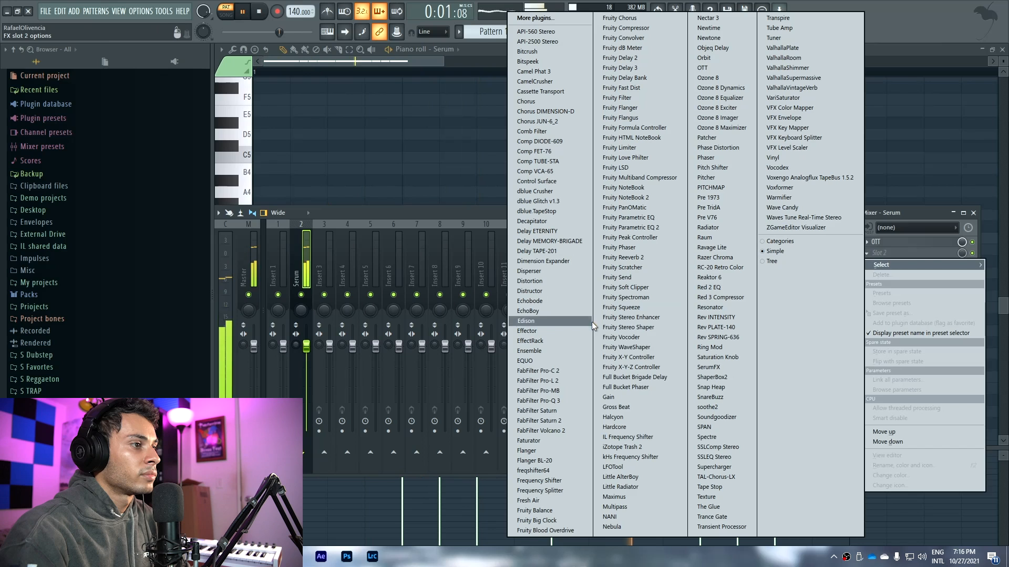
pyautogui.click(666, 228)
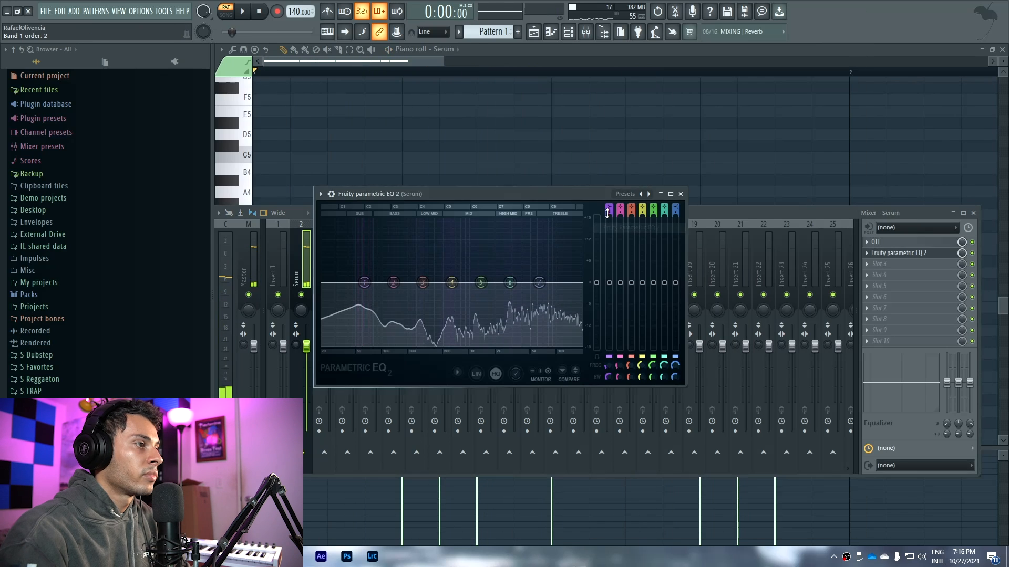
# - Change EQ band 2 to a notch, narrow its bandwidth, and move it up into the low mids
pyautogui.press('space')
pyautogui.moveTo(620, 210); pyautogui.dragTo(620, 218)
pyautogui.press('space')
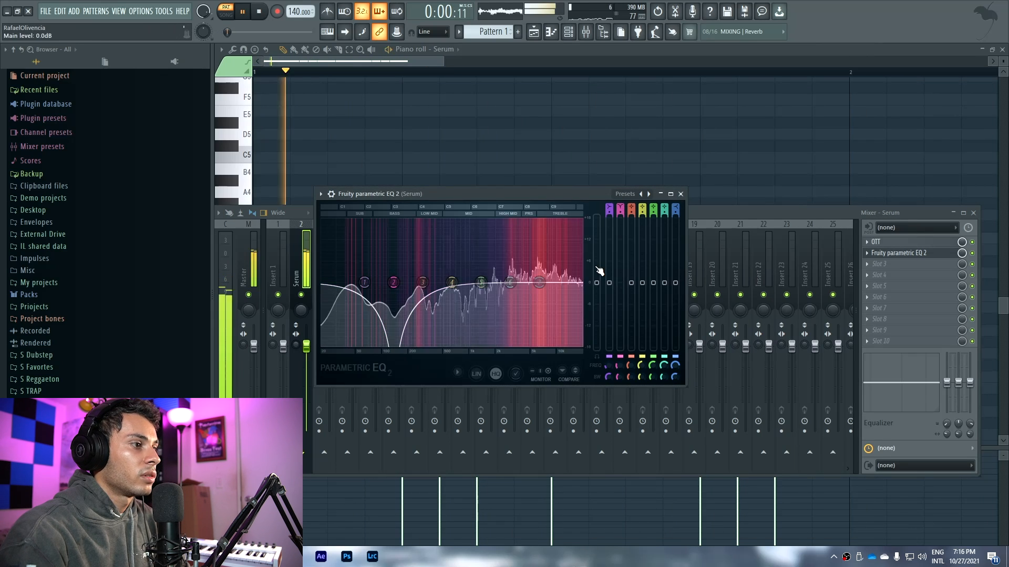
pyautogui.moveTo(620, 376); pyautogui.dragTo(620, 388)
pyautogui.moveTo(393, 283); pyautogui.dragTo(432, 284)
# - Lower EQ bands 6 and 7 in the highs, cut band 3 by 5.8 dB at 117 Hz, and close the EQ
pyautogui.moveTo(510, 283); pyautogui.dragTo(581, 314)
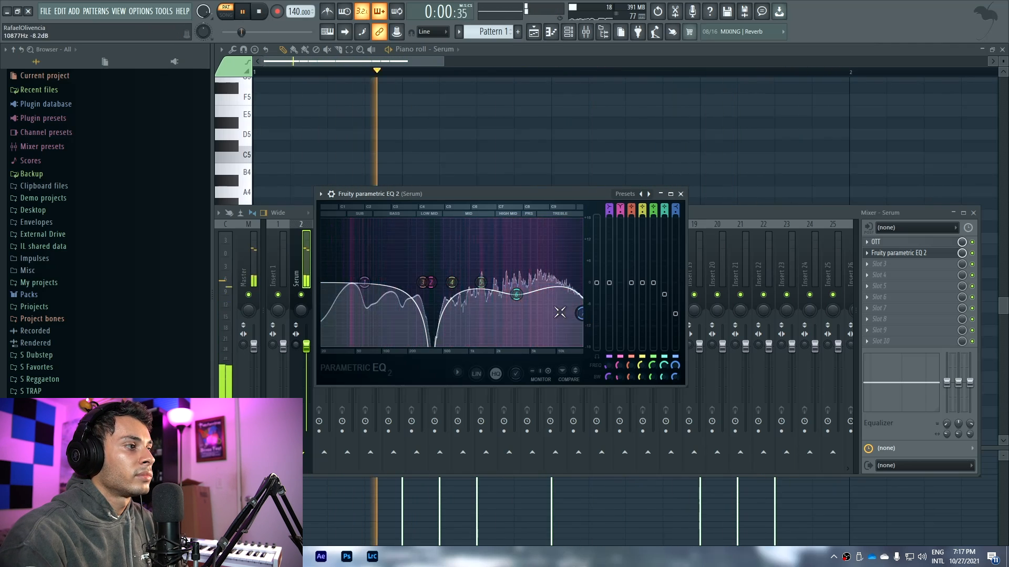
pyautogui.moveTo(425, 285); pyautogui.dragTo(389, 303)
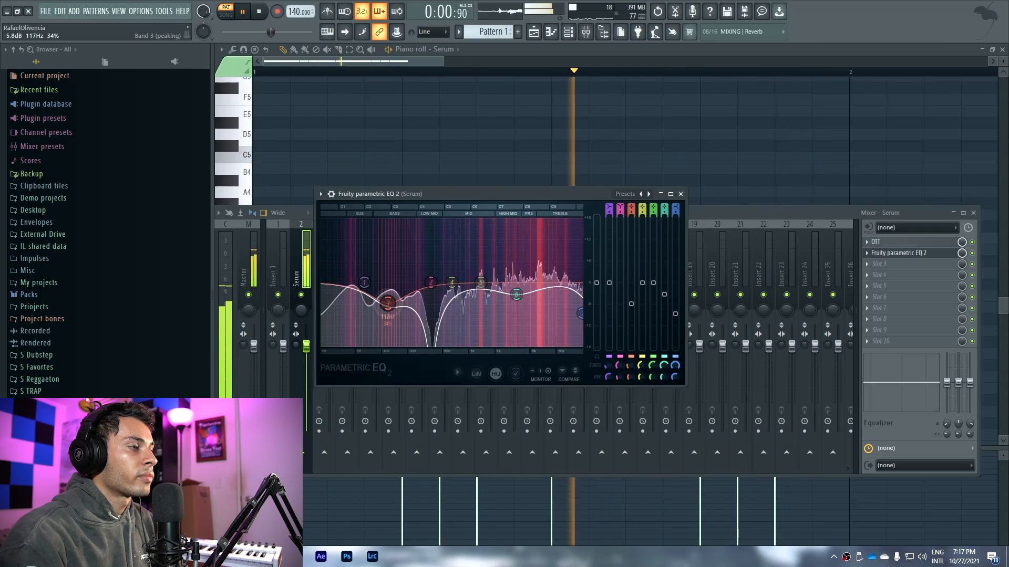
pyautogui.press('space')
pyautogui.click(680, 195)
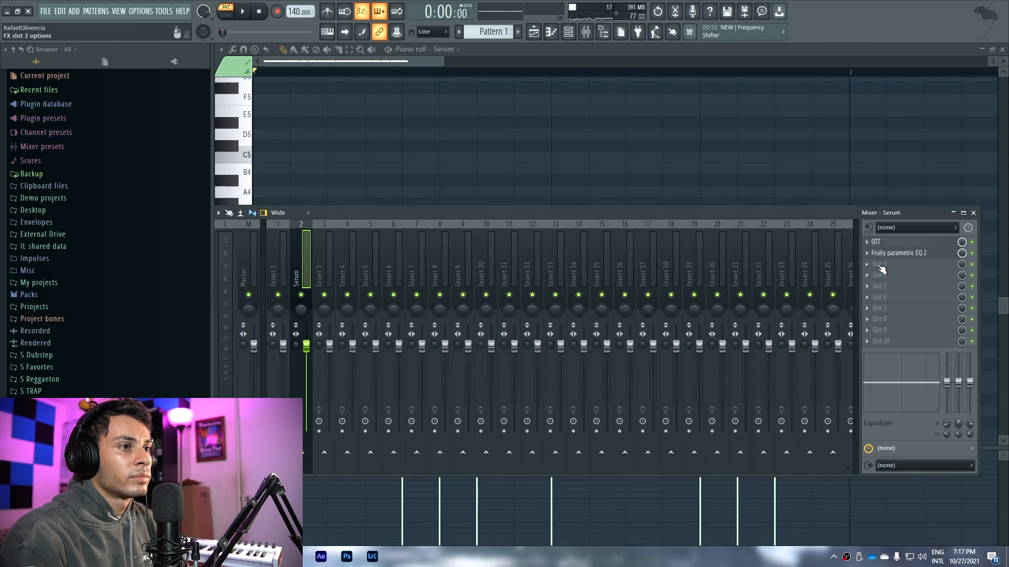
# - Load Patcher in the third effect slot of Serum's mixer track with the Riddim Shifter v2 preset
pyautogui.click(879, 265)
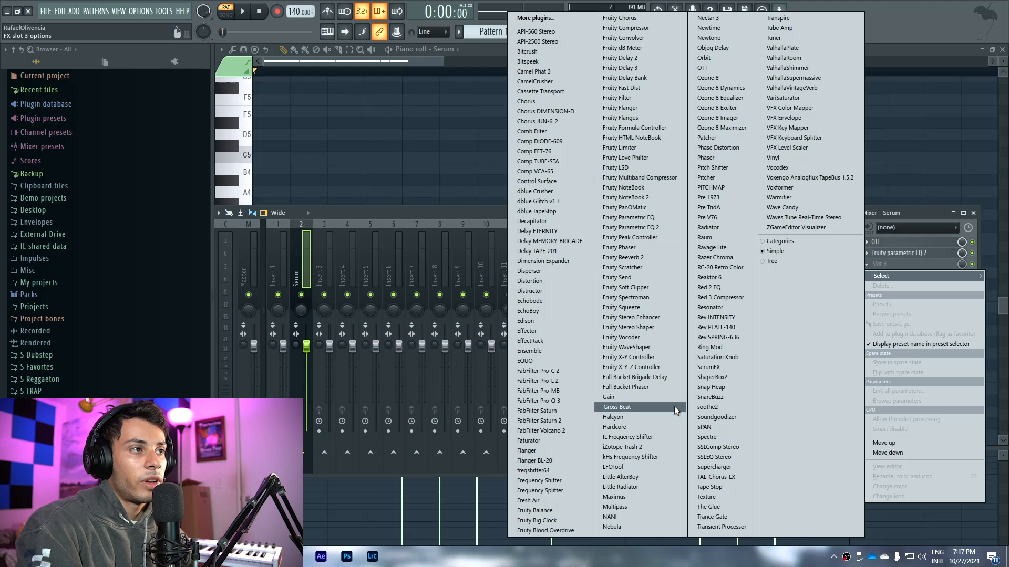
pyautogui.click(717, 138)
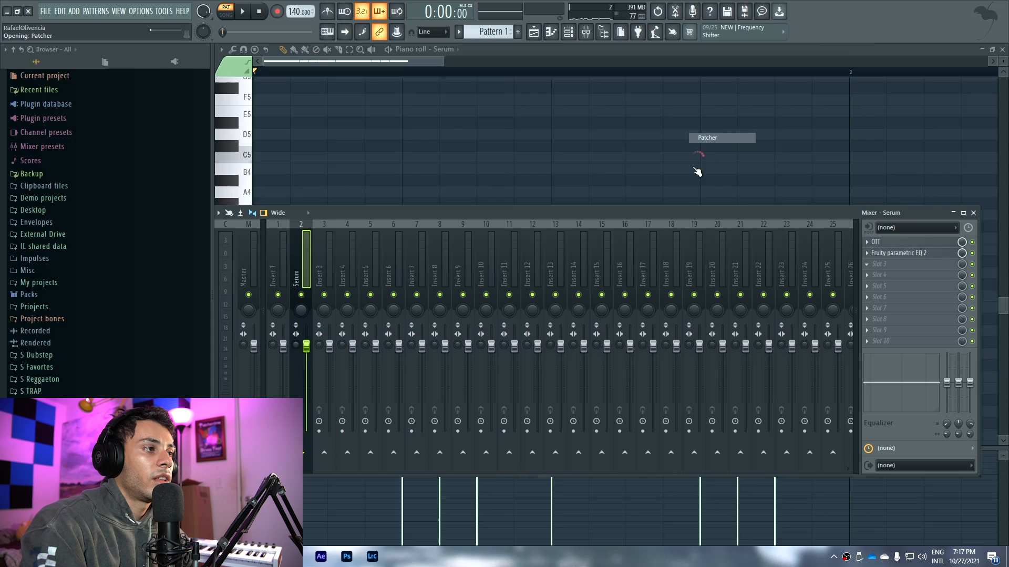
pyautogui.click(488, 98)
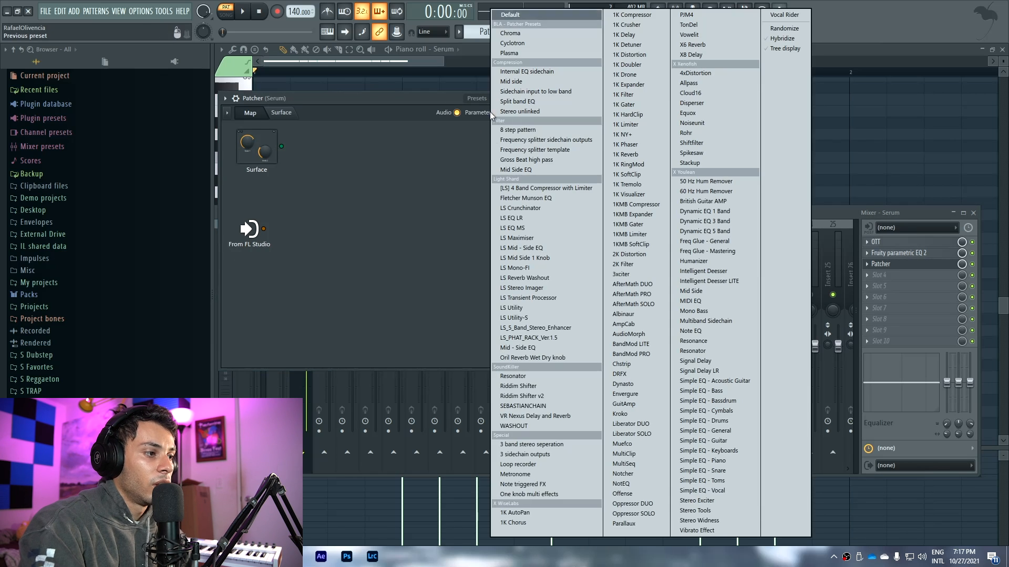
pyautogui.click(530, 398)
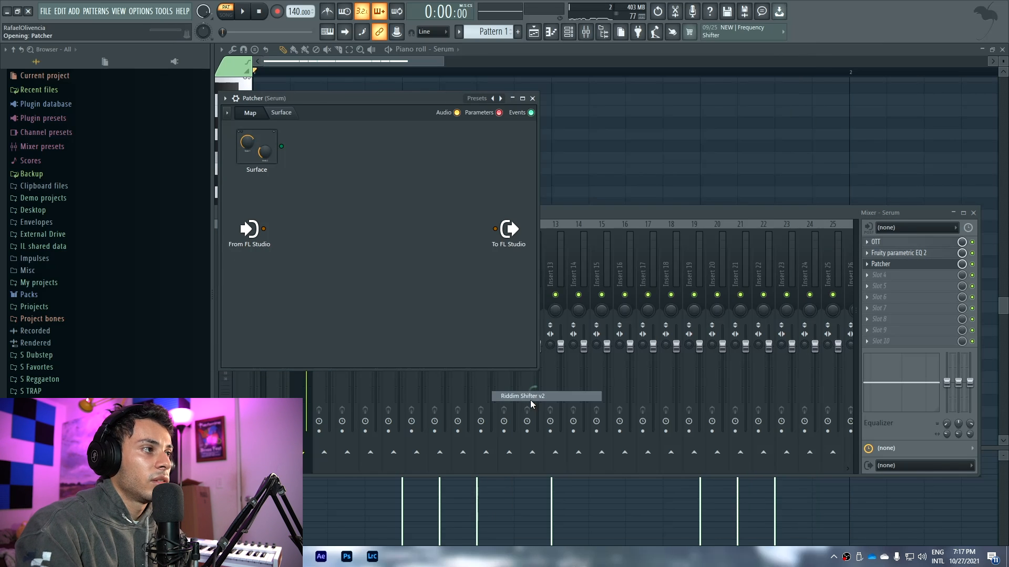
pyautogui.moveTo(335, 102); pyautogui.dragTo(506, 197)
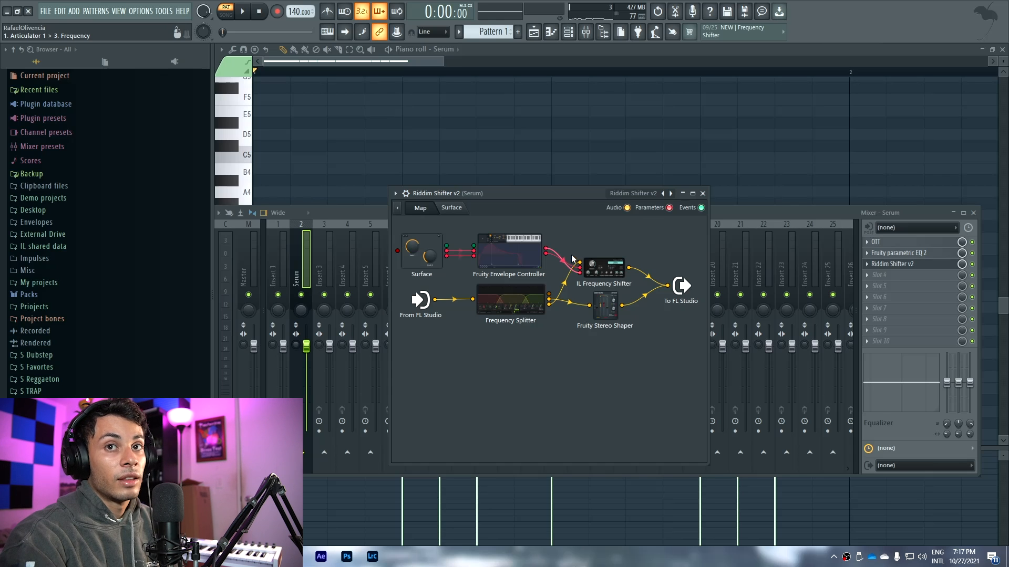
# - Turn down the Frequency control on the Riddim Shifter v2 surface slightly while the pattern plays, and close Patcher
pyautogui.click(452, 208)
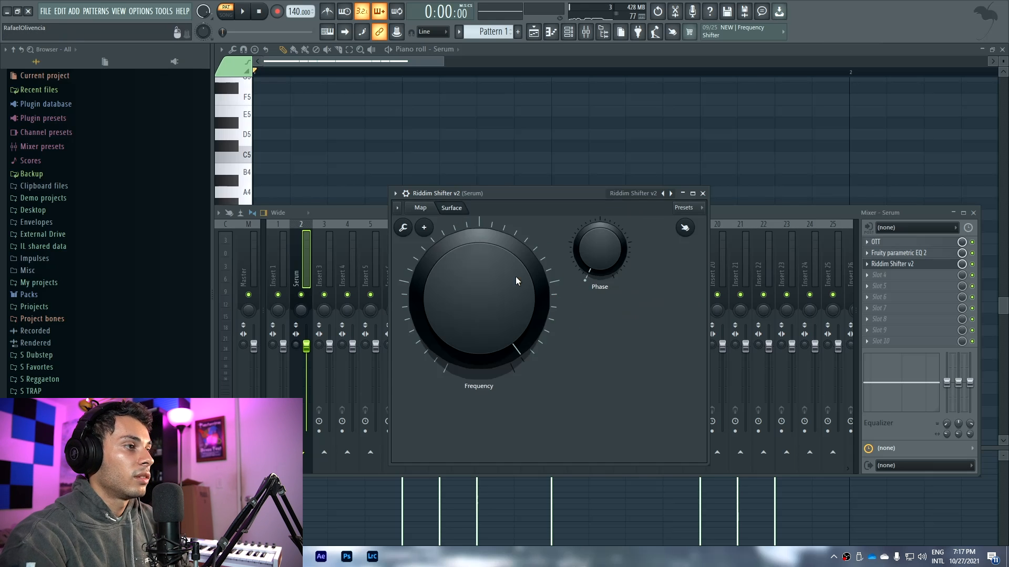
pyautogui.press('space')
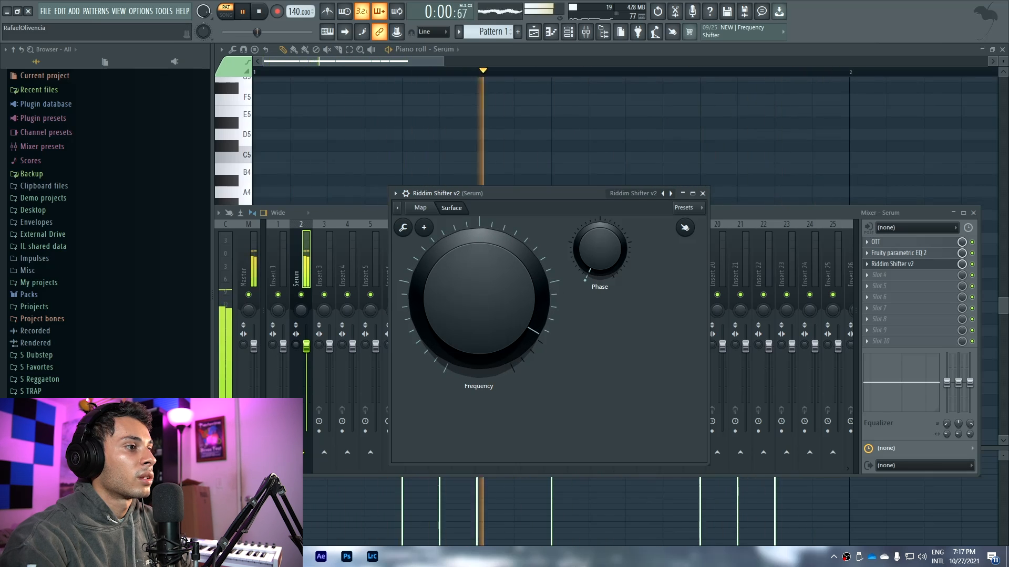
pyautogui.click(702, 193)
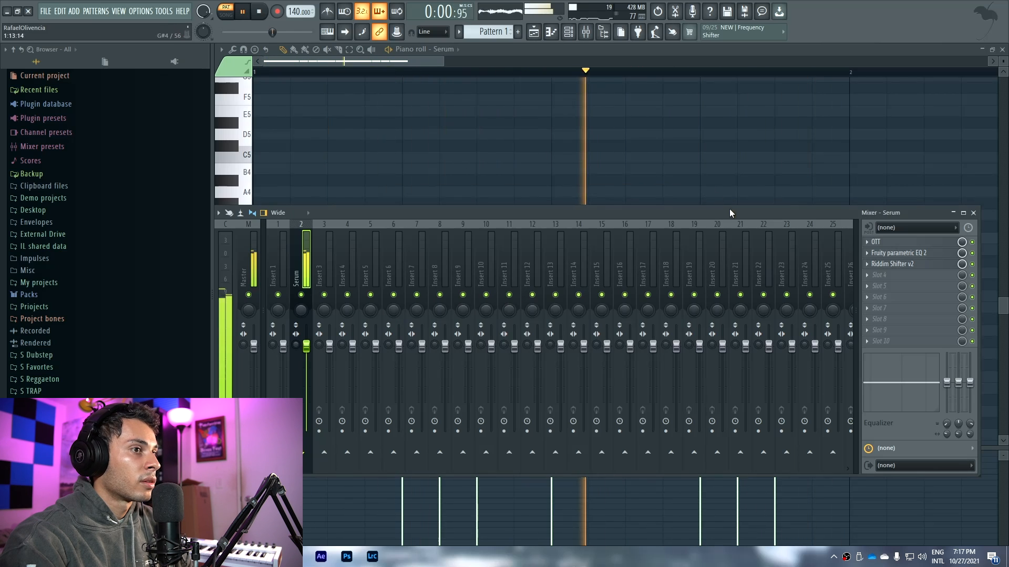
pyautogui.press('space')
# - Add OTT in the fourth effect slot, set its depth to 24%, play the pattern, and close OTT
pyautogui.click(888, 275)
pyautogui.moveTo(893, 287)
pyautogui.click(729, 72)
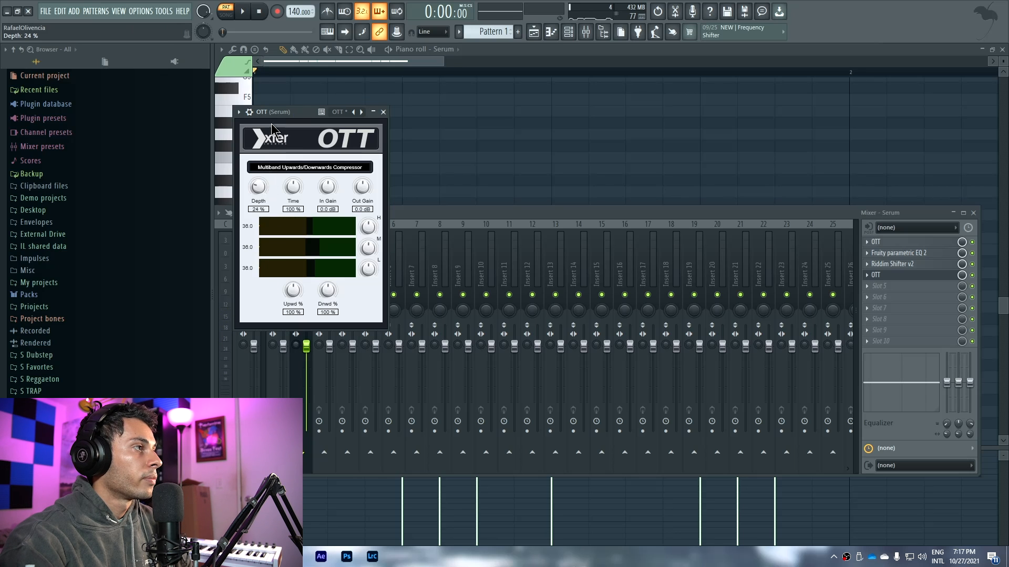
pyautogui.moveTo(286, 116); pyautogui.dragTo(307, 125)
pyautogui.press('space')
pyautogui.click(404, 120)
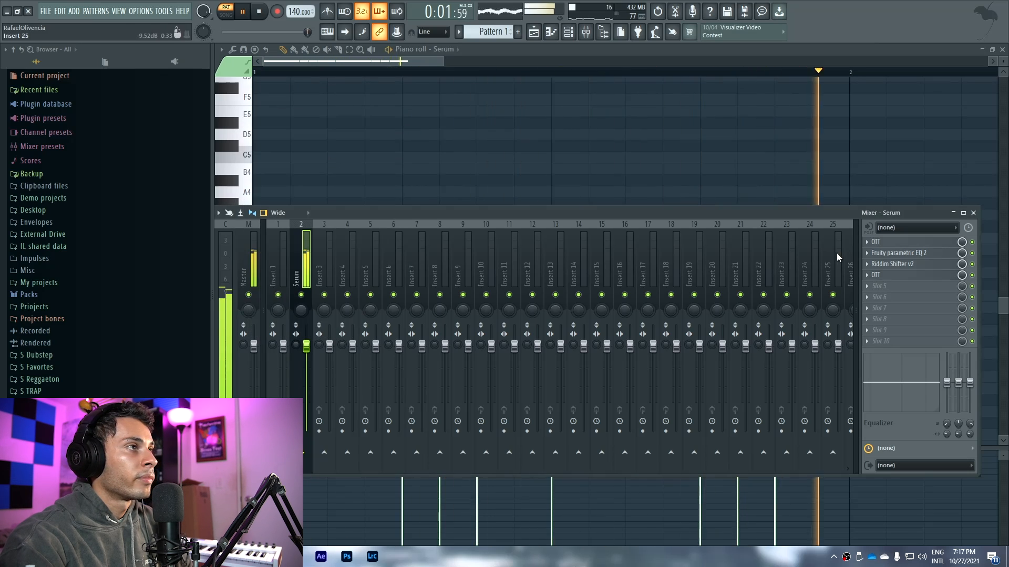
# - Load FabFilter Saturn 2 in the fifth effect slot of Serum's mixer track
pyautogui.click(888, 286)
pyautogui.moveTo(894, 298)
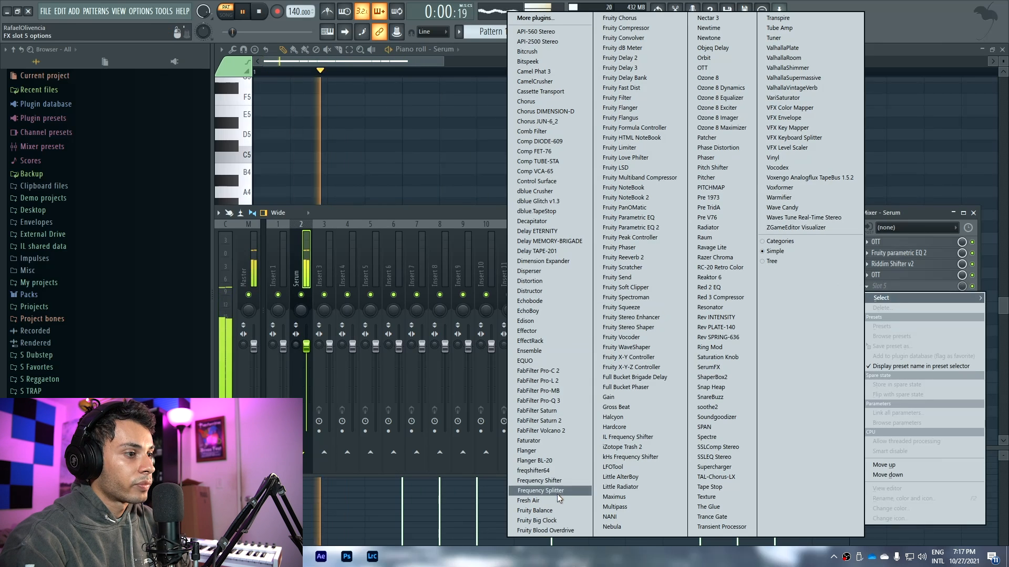
pyautogui.click(565, 421)
pyautogui.press('space')
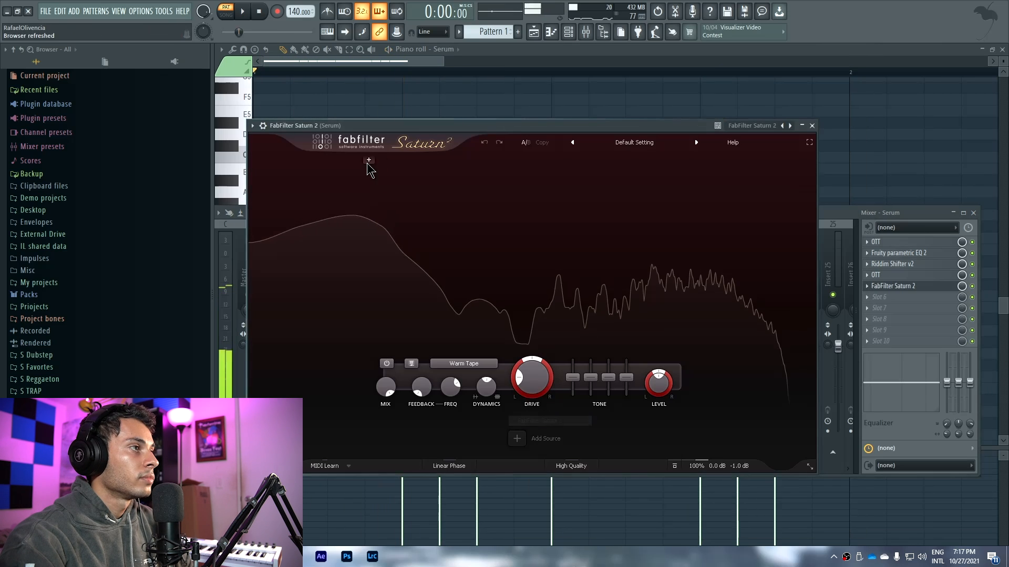
pyautogui.moveTo(351, 124); pyautogui.dragTo(354, 103)
# - Set Saturn 2's band 1 dynamics to 0.287 and drive to 30.04%, and change its style to Warm Tube
pyautogui.moveTo(497, 377); pyautogui.dragTo(498, 370)
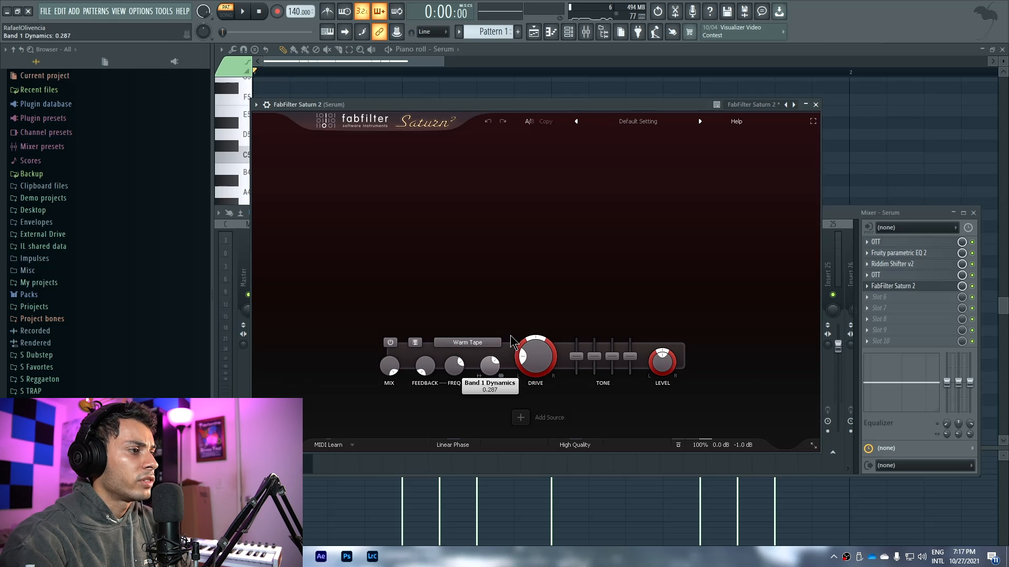
pyautogui.moveTo(511, 332); pyautogui.dragTo(548, 358)
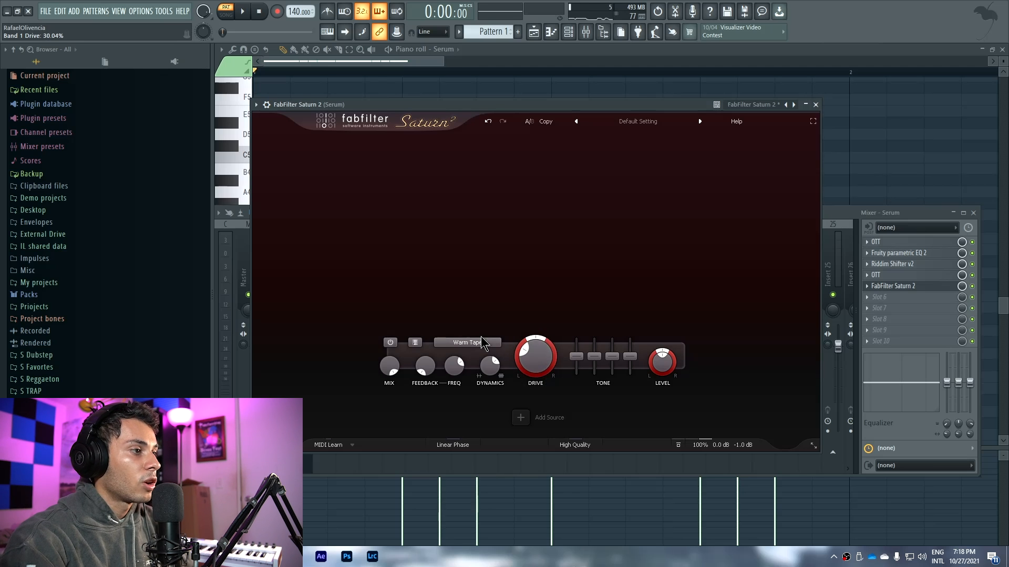
pyautogui.click(467, 343)
pyautogui.moveTo(496, 356)
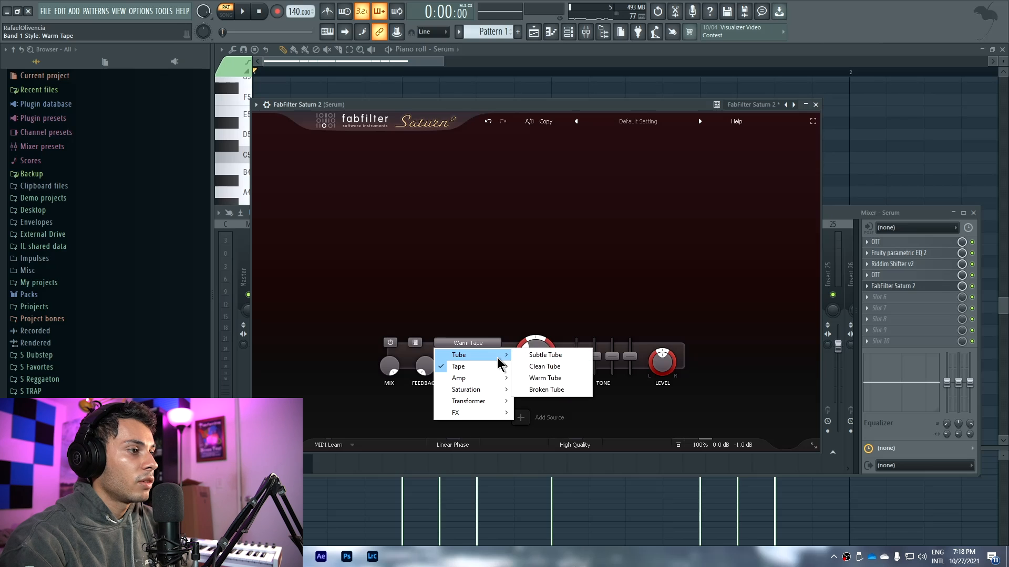
pyautogui.click(552, 379)
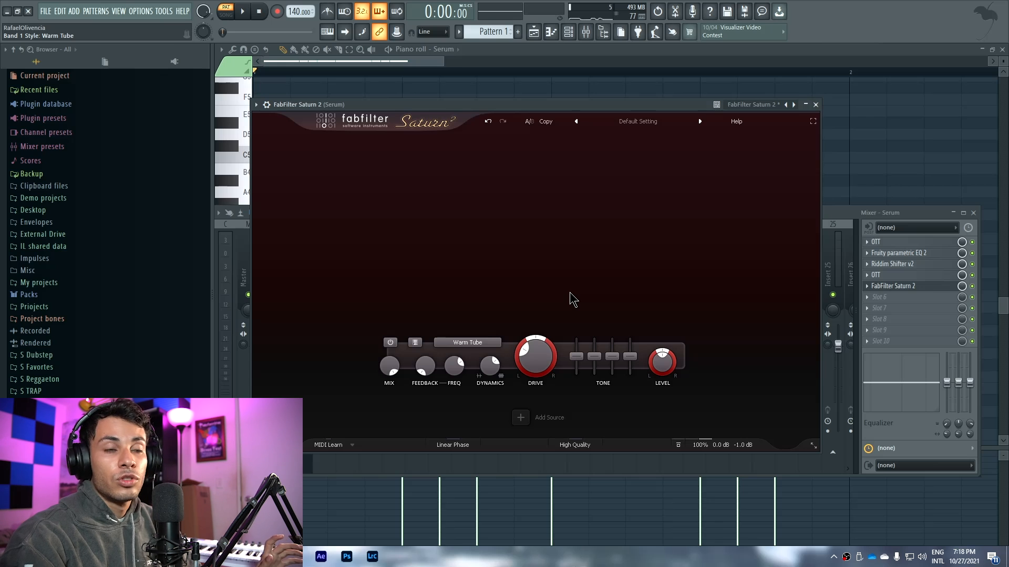
# - Raise Saturn 2's band 1 level to +6.11 dB while the pattern plays, and close the plugin
pyautogui.press('space')
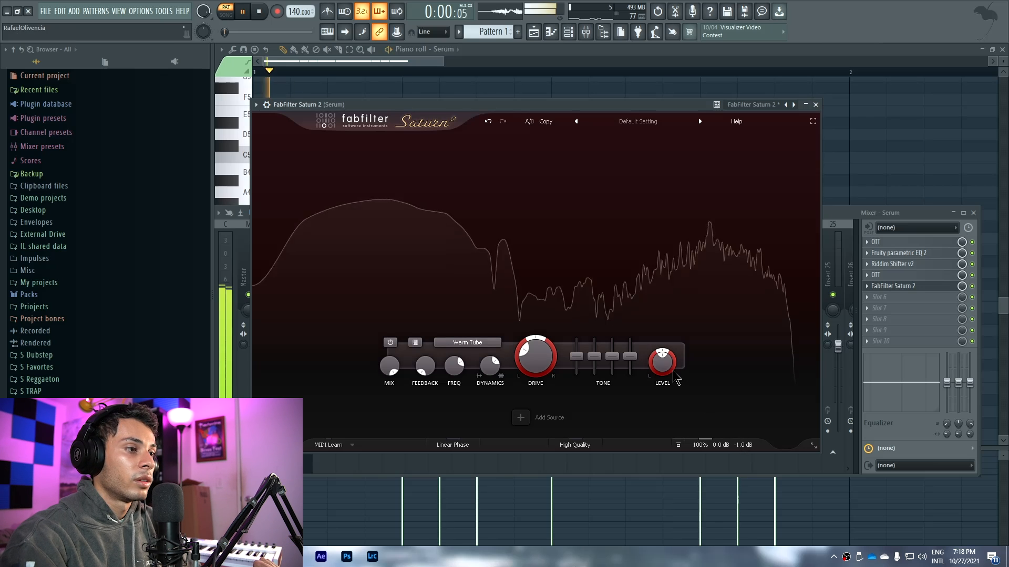
pyautogui.moveTo(688, 340); pyautogui.dragTo(695, 334)
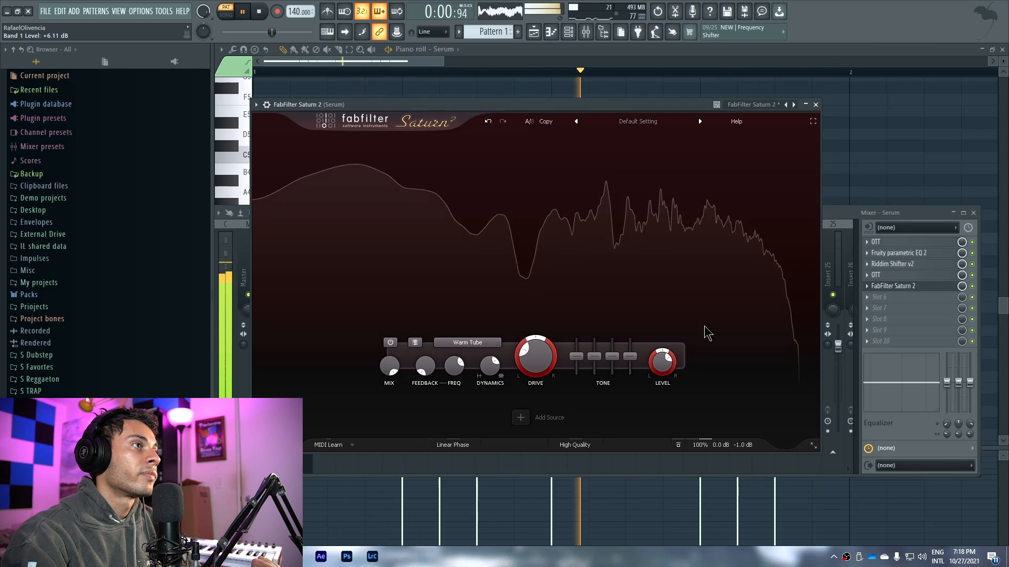
pyautogui.click(815, 105)
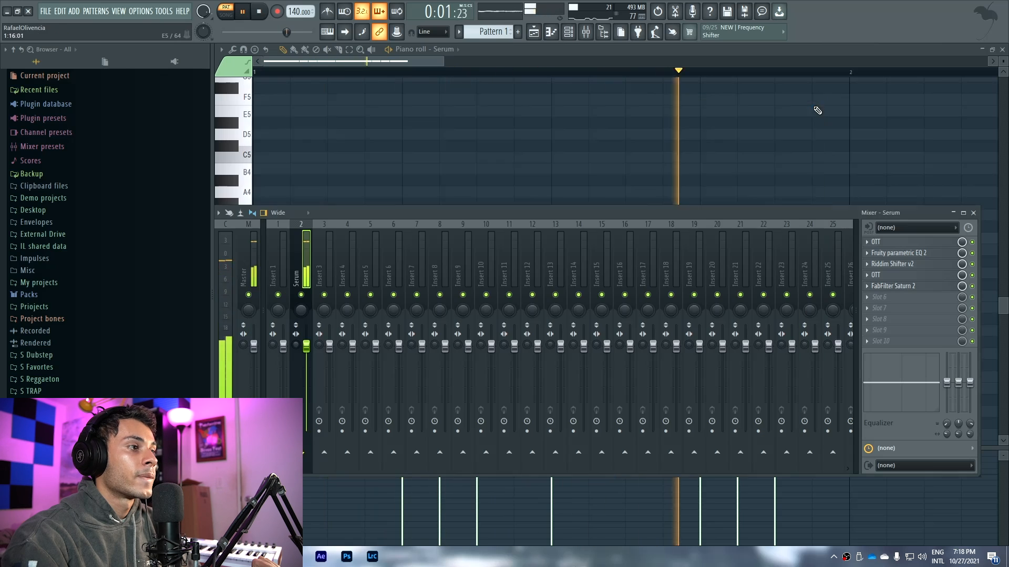
pyautogui.press('space')
# - Open Serum's effects rack and set the reverb mix to 2%
pyautogui.press('F6')
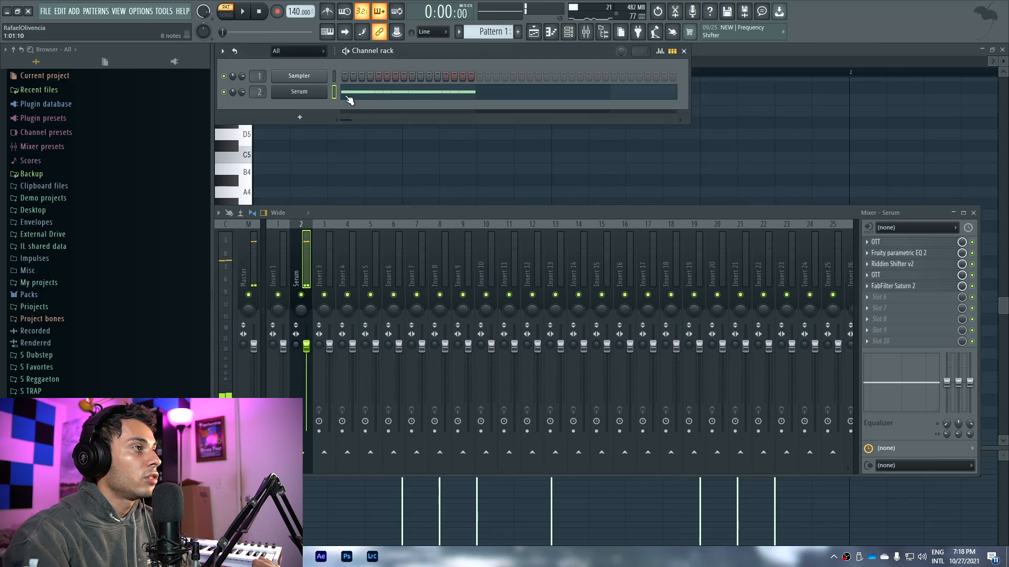
pyautogui.click(314, 92)
pyautogui.click(384, 179)
pyautogui.moveTo(799, 257); pyautogui.dragTo(799, 378)
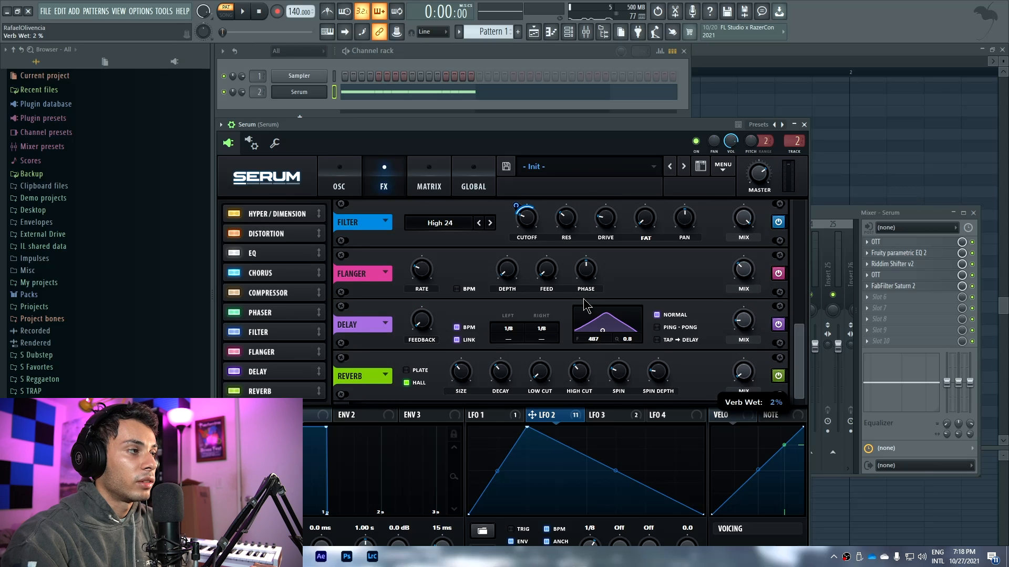
# - Pull LFO 2's end point one grid step earlier, and move LFO 3's peak earlier to the third grid line
pyautogui.click(346, 171)
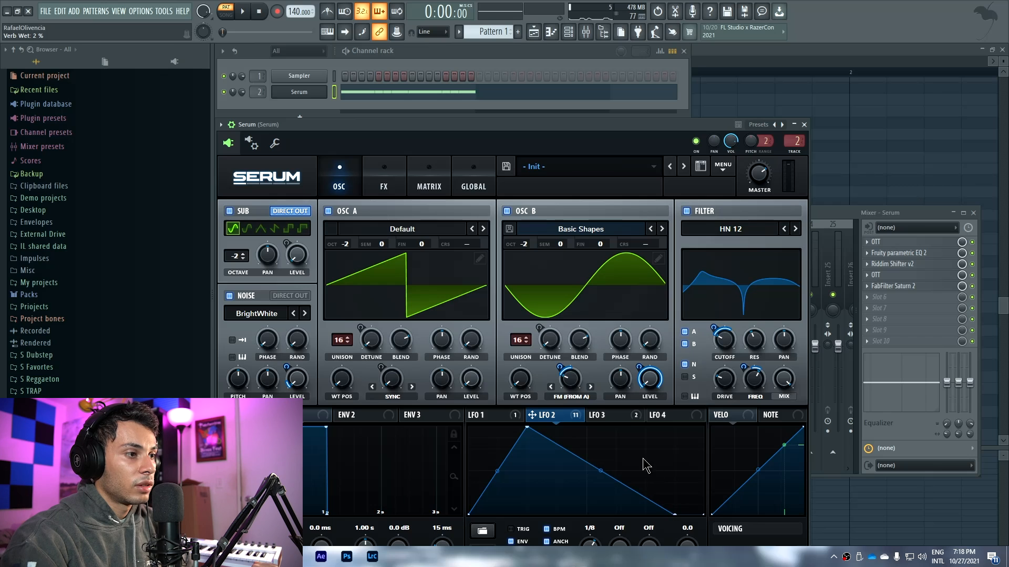
pyautogui.click(622, 416)
pyautogui.moveTo(582, 431); pyautogui.dragTo(560, 426)
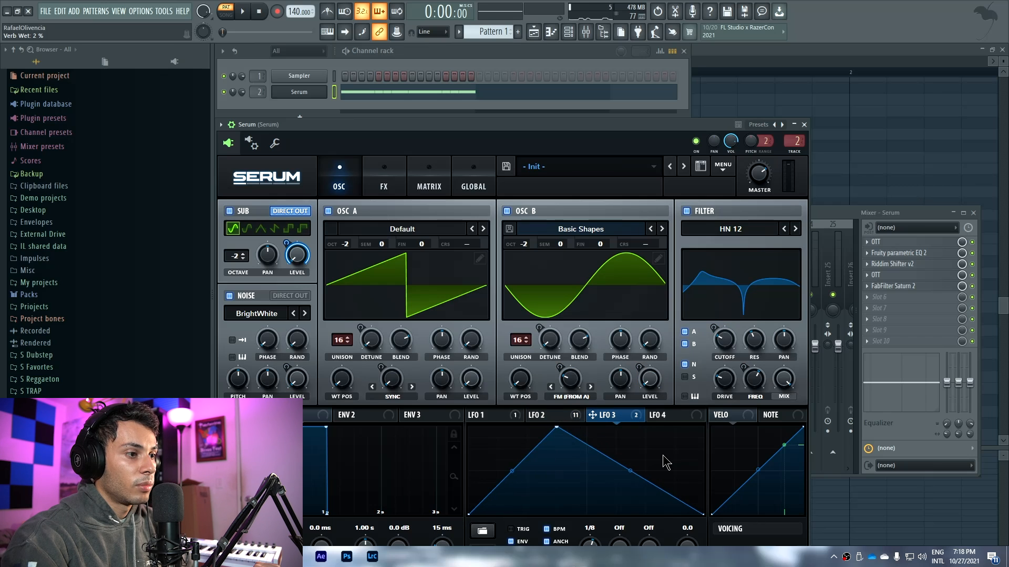
# - Move LFO 2's peak to the third grid line and its end point to three-quarters of the cycle
pyautogui.click(547, 416)
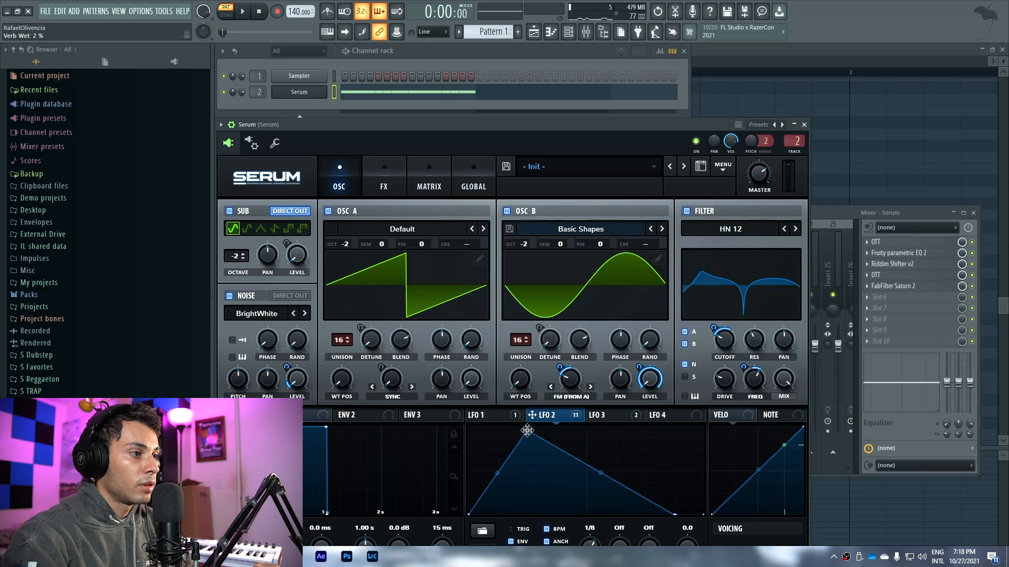
pyautogui.moveTo(528, 431); pyautogui.dragTo(502, 423)
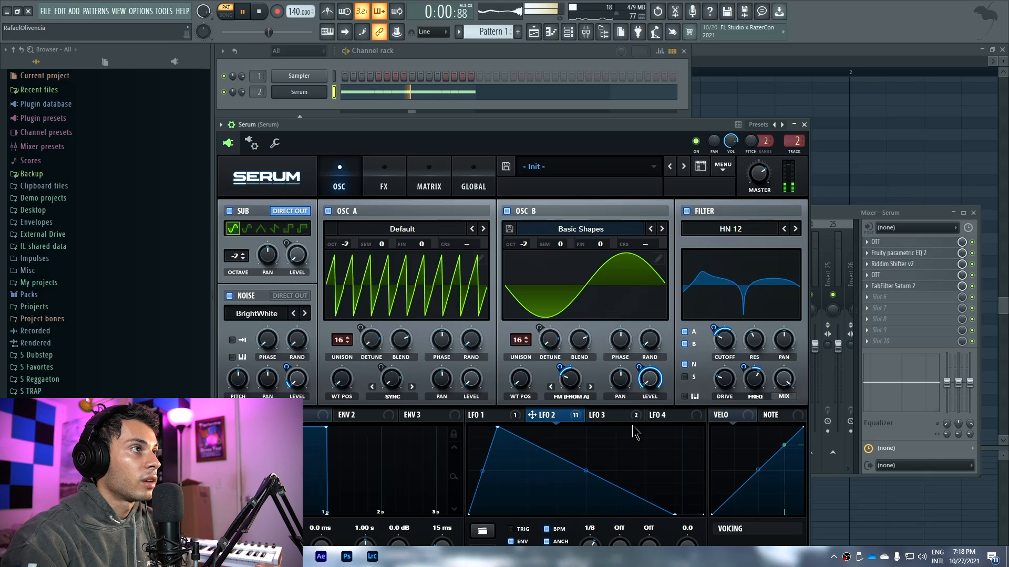
pyautogui.moveTo(499, 428); pyautogui.dragTo(552, 425)
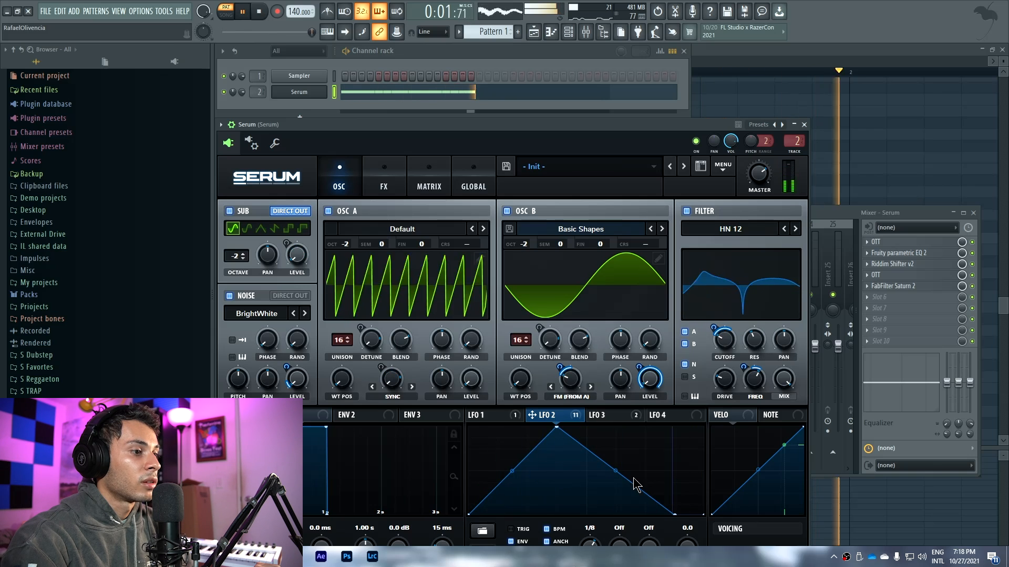
pyautogui.moveTo(675, 514); pyautogui.dragTo(653, 514)
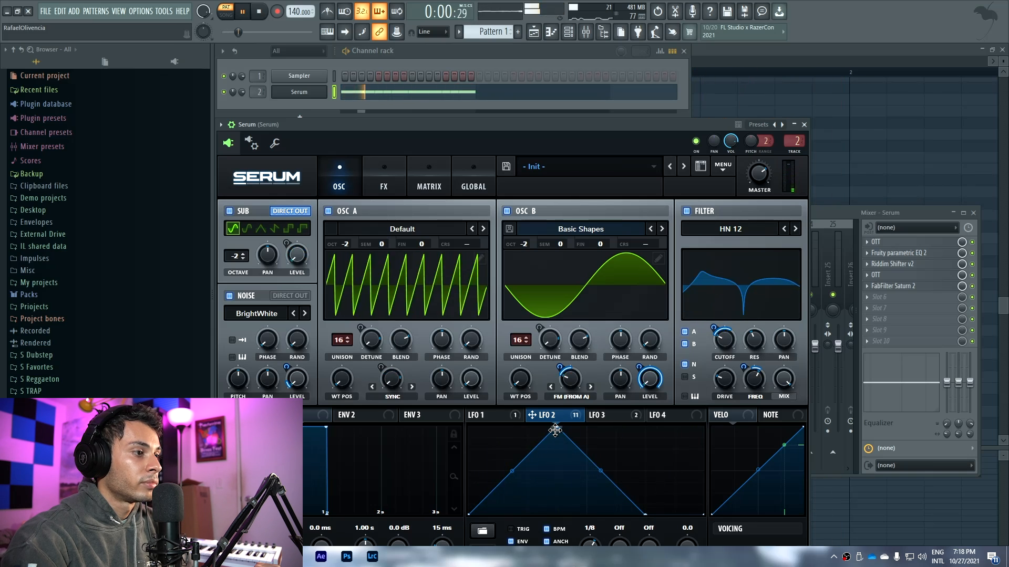
# - Bend LFO 2's rise outward and its fall inward, keep the peak on the third grid line, and close Serum
pyautogui.moveTo(555, 431); pyautogui.dragTo(535, 422)
pyautogui.moveTo(498, 475); pyautogui.dragTo(497, 456)
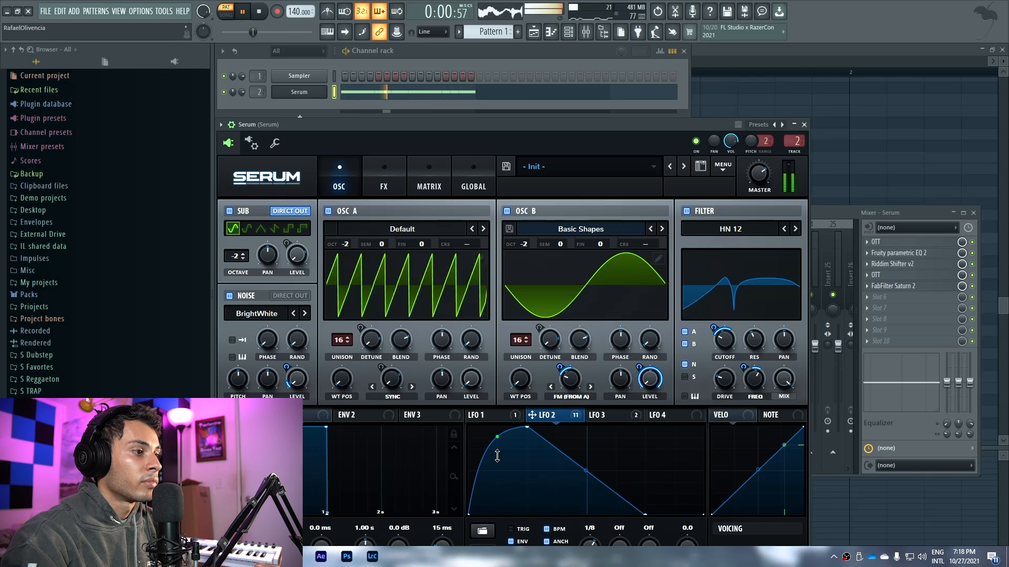
pyautogui.moveTo(585, 470); pyautogui.dragTo(586, 496)
pyautogui.moveTo(527, 427); pyautogui.dragTo(553, 428)
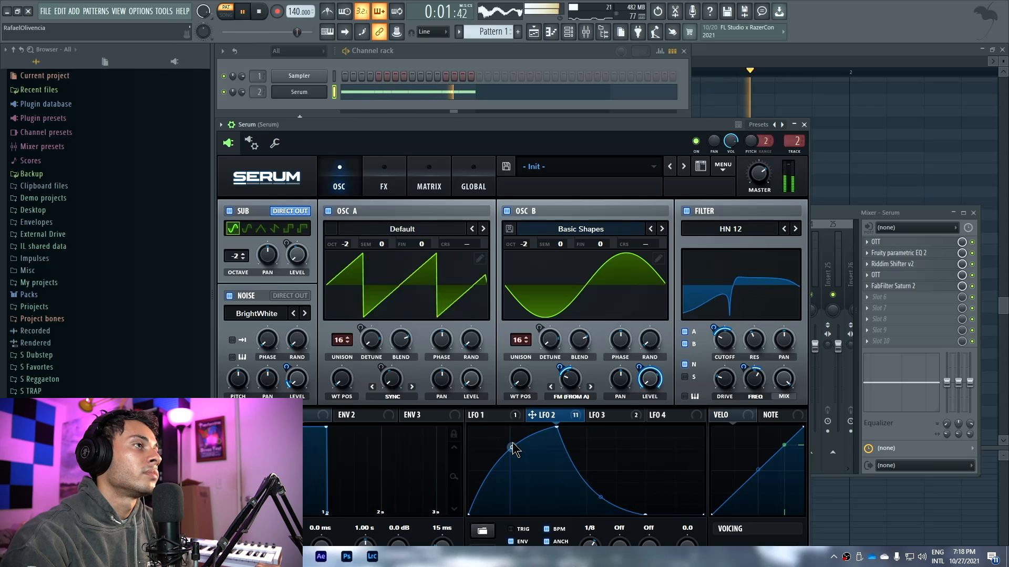
pyautogui.press('space')
pyautogui.press('space')
pyautogui.click(803, 125)
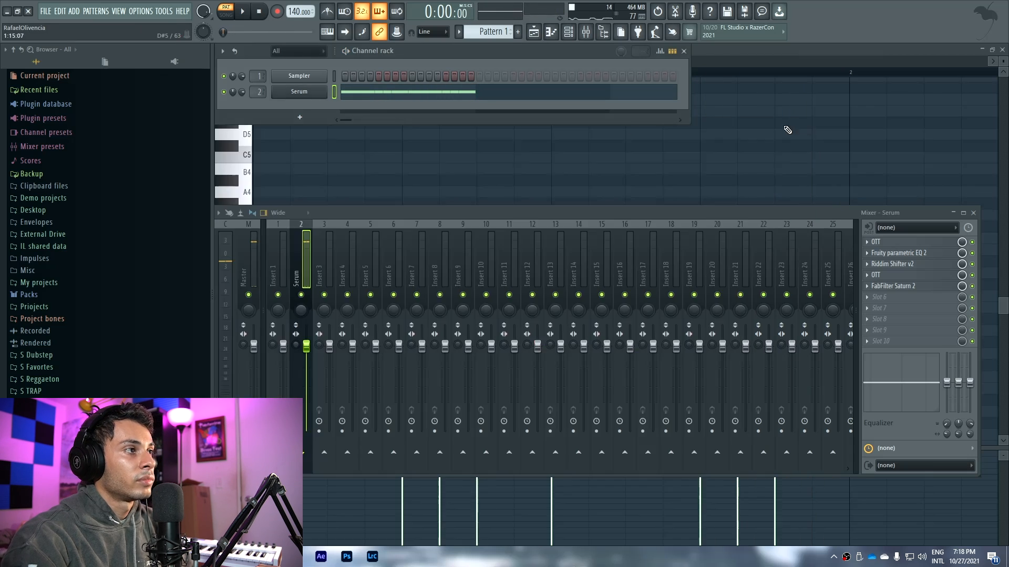
# - Open Serum's piano roll and delete all notes in Pattern 1
pyautogui.click(456, 101)
pyautogui.hotkey('ctrl', 'a')
pyautogui.press('Delete')
# - Draw four consecutive F4 notes from the start of the bar, lasting one, one, two and four steps
pyautogui.moveTo(290, 238); pyautogui.dragTo(269, 262)
pyautogui.click(321, 262)
pyautogui.press('space')
pyautogui.moveTo(344, 262); pyautogui.dragTo(376, 263)
pyautogui.click(392, 262)
pyautogui.moveTo(438, 262); pyautogui.dragTo(471, 261)
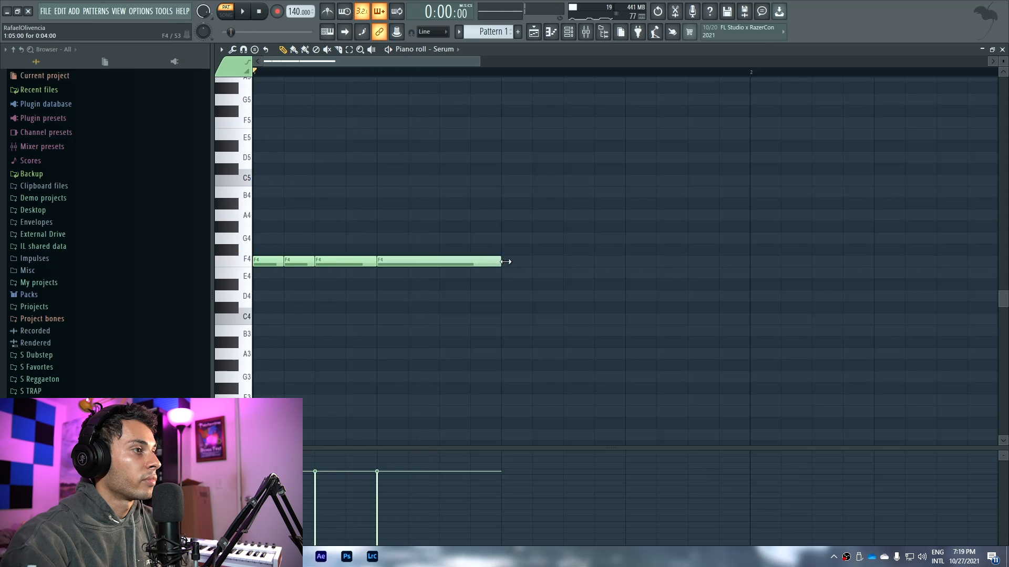
pyautogui.press('space')
pyautogui.press('space')
pyautogui.moveTo(471, 261); pyautogui.dragTo(501, 262)
pyautogui.press('space')
# - Add four F4 notes filling the last six steps of the bar, lasting one, one, two and two steps
pyautogui.click(565, 261)
pyautogui.press('space')
pyautogui.moveTo(685, 261); pyautogui.dragTo(596, 262)
pyautogui.click(602, 263)
pyautogui.press('space')
pyautogui.moveTo(684, 259)
pyautogui.mouseDown()
pyautogui.moveTo(627, 262)
pyautogui.moveTo(687, 262)
pyautogui.mouseUp()
pyautogui.press('space')
pyautogui.click(696, 262)
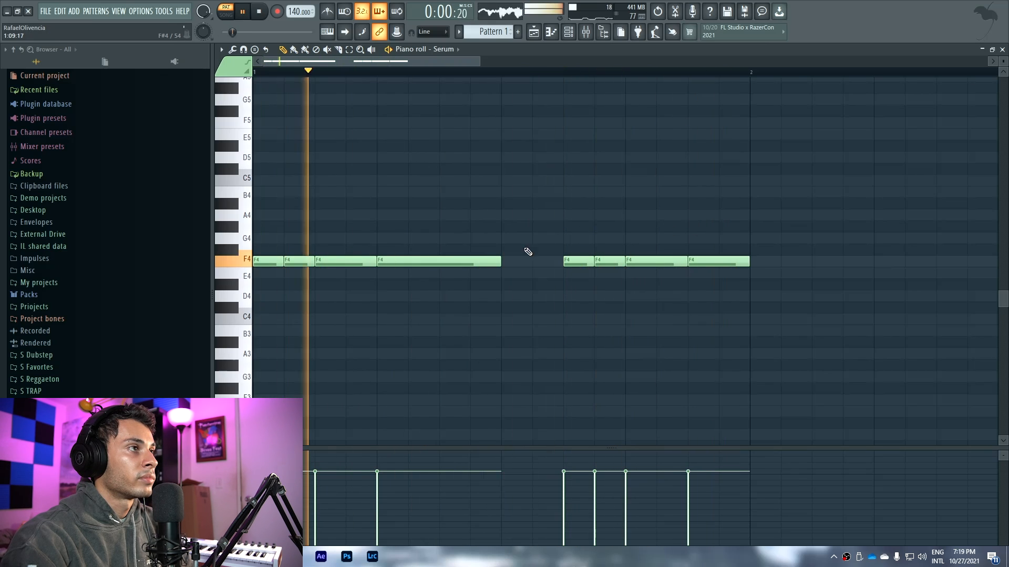
# - Extend the fourth F4 note to meet the fifth note, and play the pattern
pyautogui.press('space')
pyautogui.moveTo(501, 261); pyautogui.dragTo(563, 261)
pyautogui.press('space')
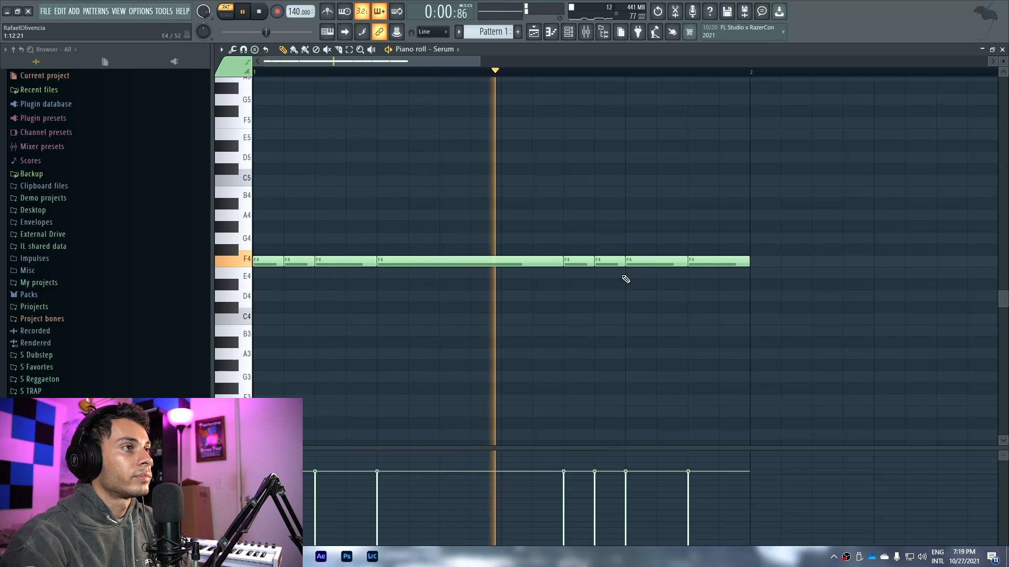
# - Reopen Serum from the channel rack, move its window higher, and check the patch during playback
pyautogui.press('F6')
pyautogui.press('space')
pyautogui.click(300, 91)
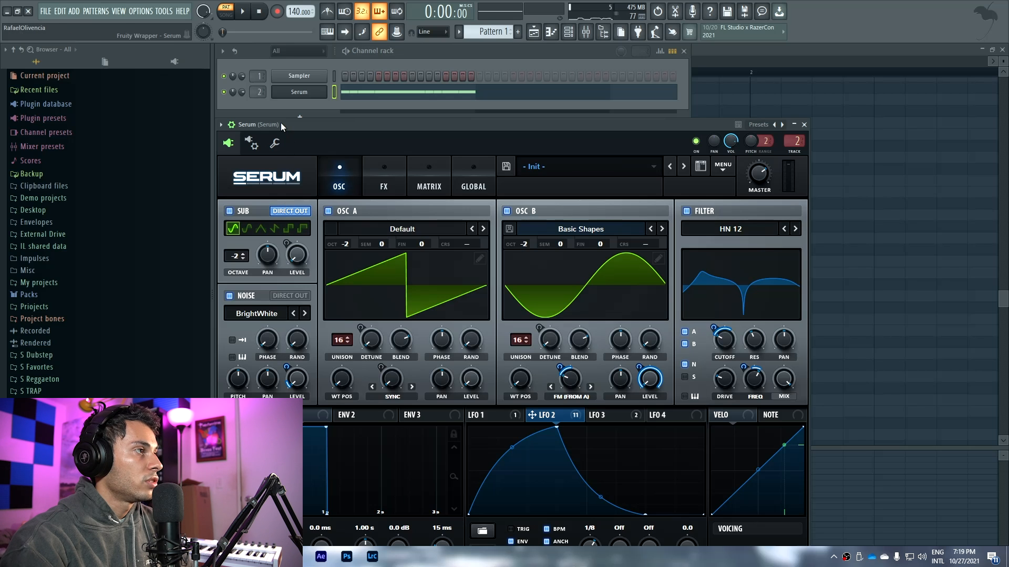
pyautogui.press('space')
pyautogui.moveTo(281, 124); pyautogui.dragTo(256, 99)
pyautogui.press('space')
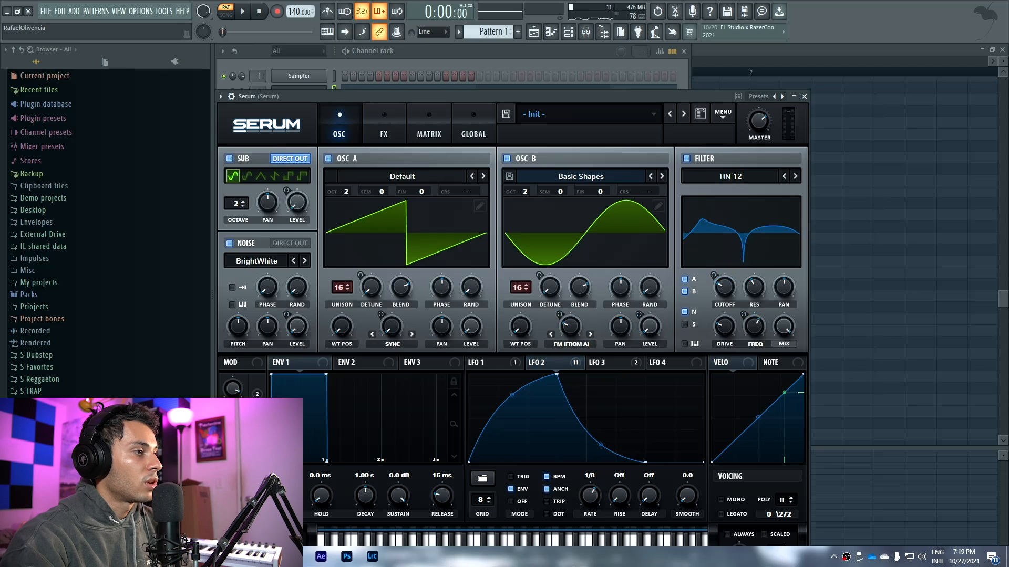
# - Set the Macro 2 modulation amount on oscillator B's FM warp to 11 and start pattern playback
pyautogui.moveTo(563, 319); pyautogui.dragTo(565, 355)
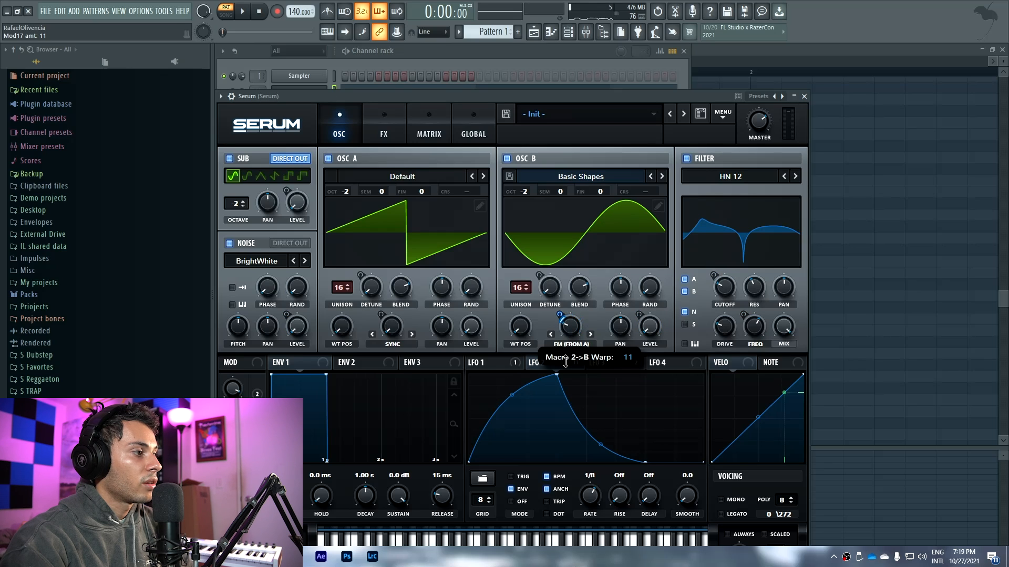
pyautogui.moveTo(564, 361); pyautogui.dragTo(565, 361)
pyautogui.press('space')
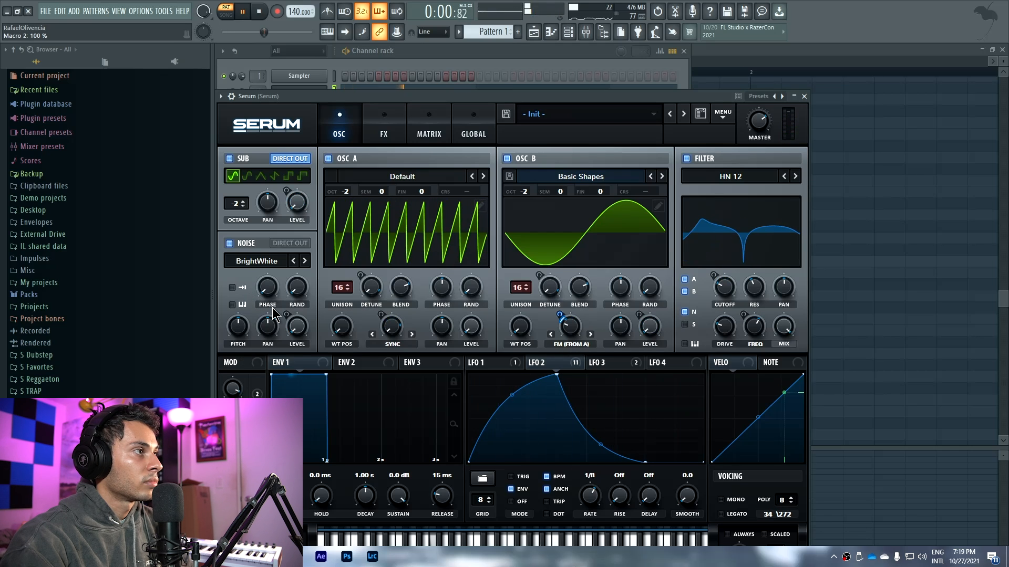
# - Check the effects rack, return to the oscillators with the Serum window moved higher, and set Macro 1 to 97%
pyautogui.click(370, 131)
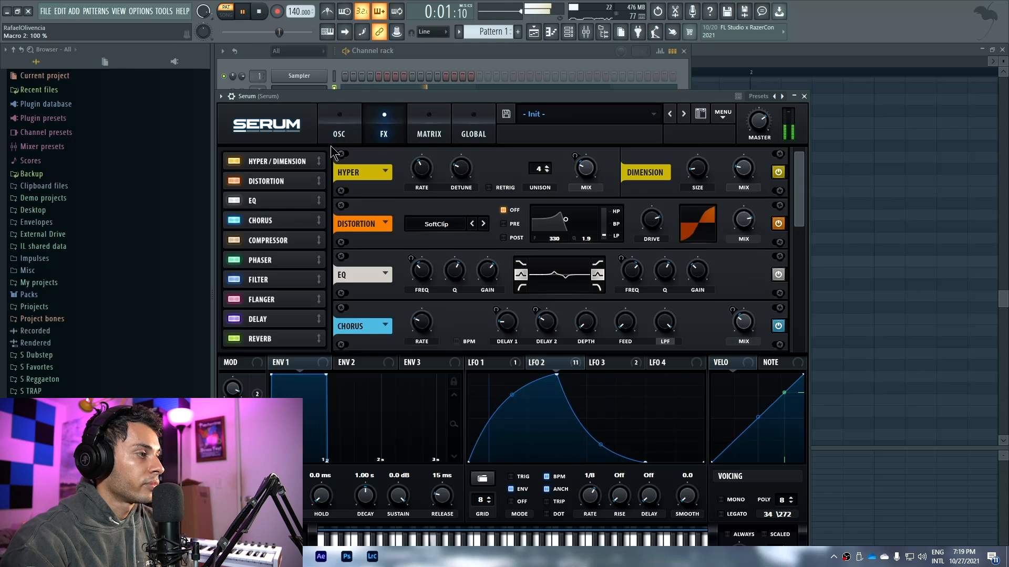
pyautogui.click(339, 129)
pyautogui.moveTo(345, 100); pyautogui.dragTo(356, 84)
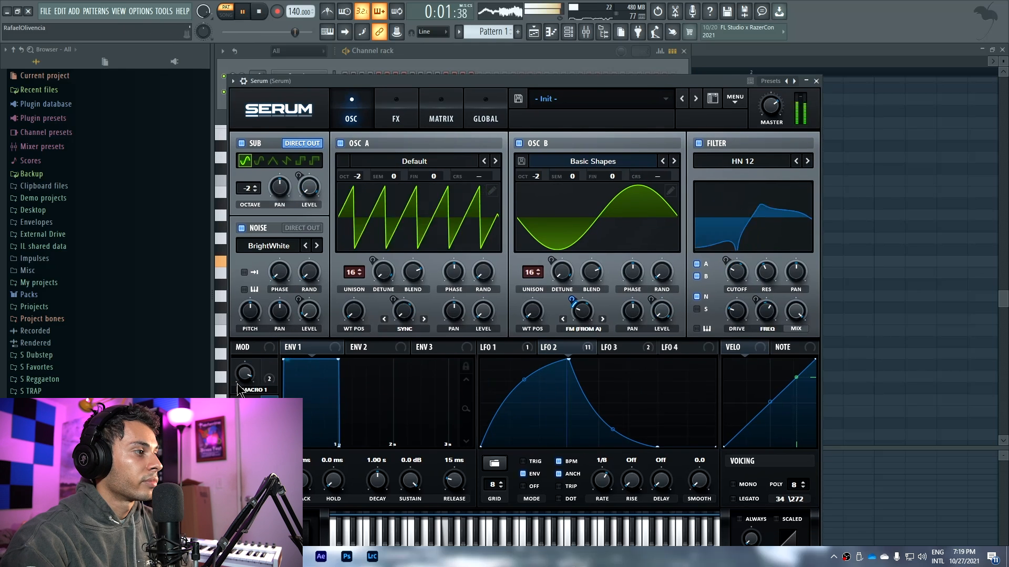
pyautogui.moveTo(245, 398); pyautogui.dragTo(252, 383)
# - Straighten the rising and falling segments of LFO 2 and move its peak to about one eighth of the cycle
pyautogui.moveTo(523, 380); pyautogui.dragTo(526, 395)
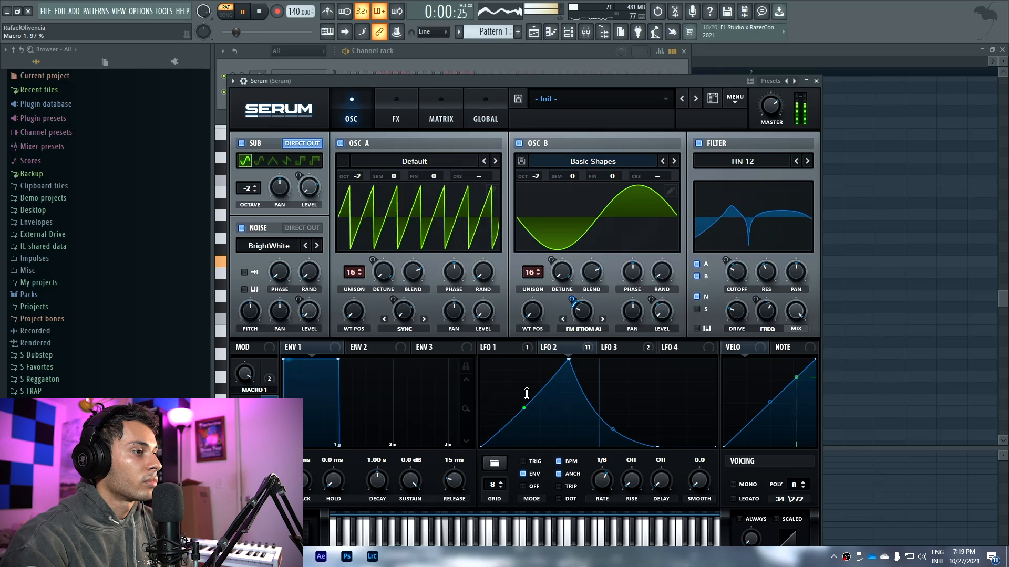
pyautogui.moveTo(568, 359); pyautogui.dragTo(513, 349)
pyautogui.doubleClick(589, 399)
pyautogui.doubleClick(589, 400)
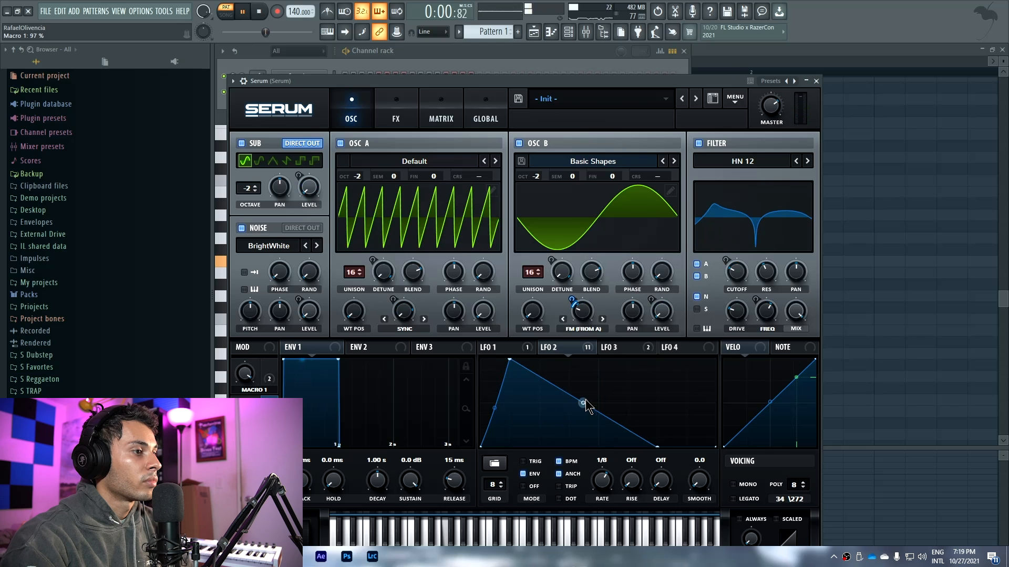
# - Try an inward-bowed rise on LFO 2, move its peak to a quarter of the cycle, and reset the rise to straight
pyautogui.moveTo(497, 412); pyautogui.dragTo(499, 428)
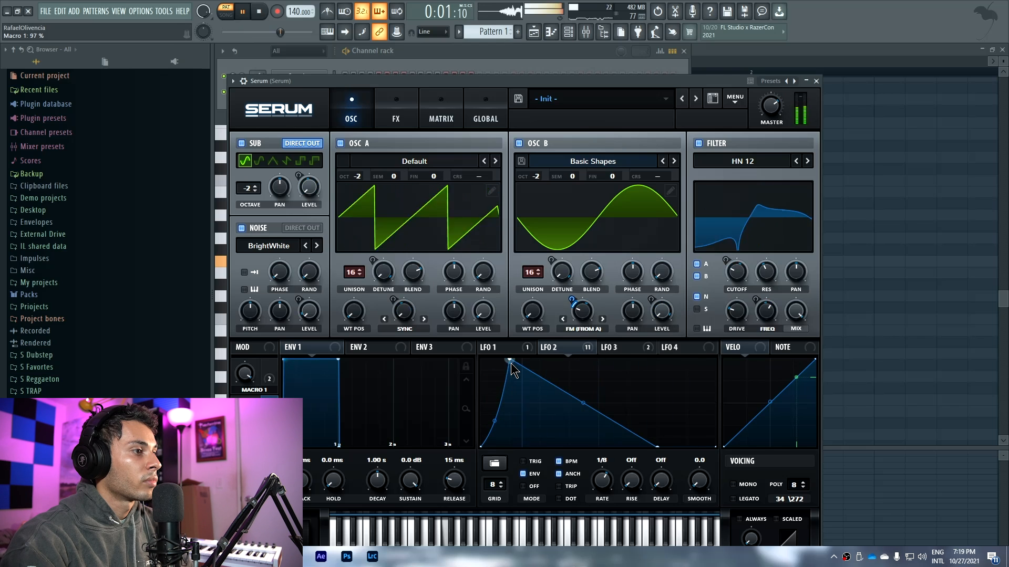
pyautogui.moveTo(510, 357); pyautogui.dragTo(538, 355)
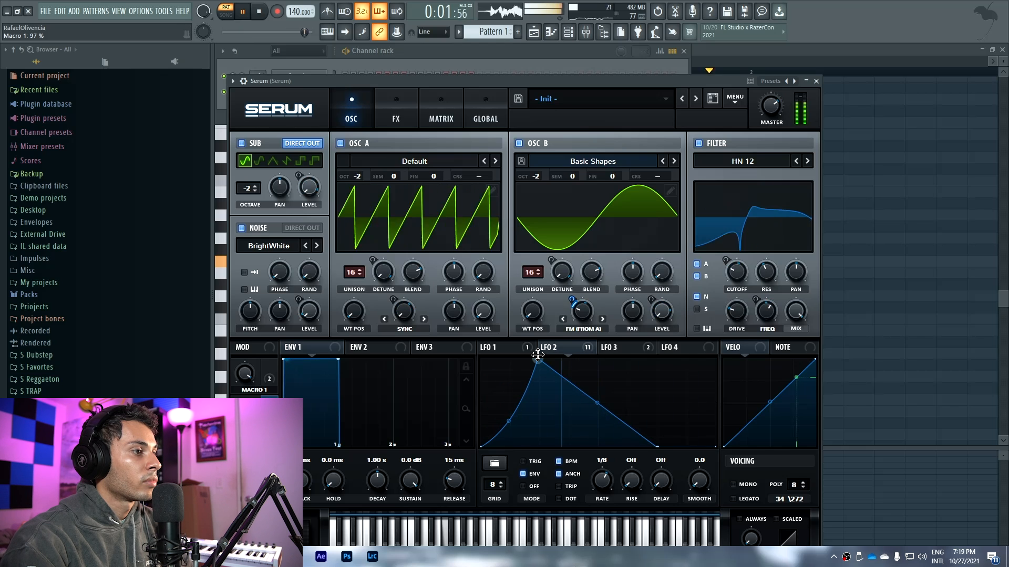
pyautogui.doubleClick(504, 413)
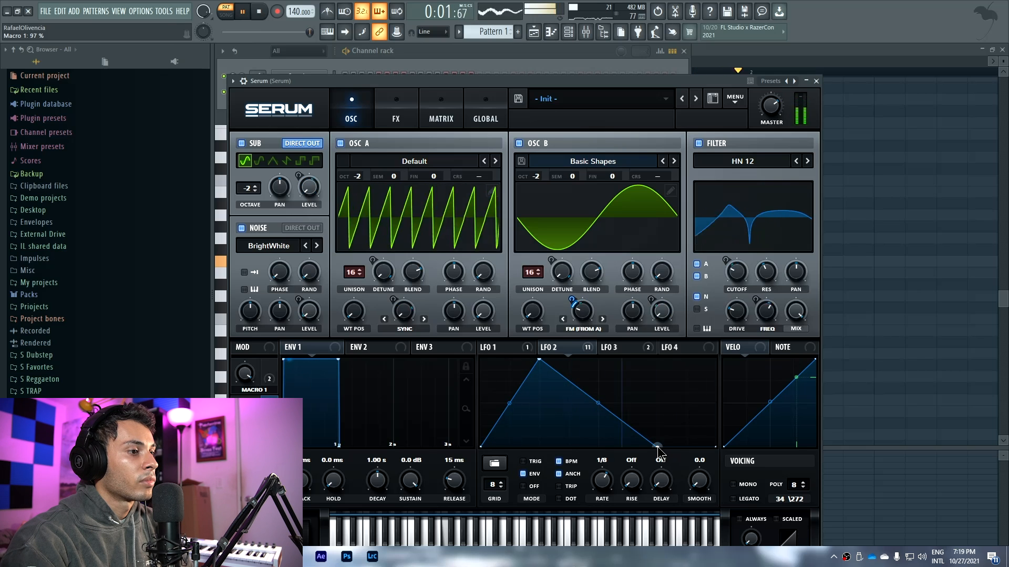
# - Extend LFO 2's fall to about seven eighths of the cycle, bowing the fall inward and the rise outward
pyautogui.moveTo(657, 447); pyautogui.dragTo(687, 449)
pyautogui.moveTo(618, 419); pyautogui.dragTo(620, 415)
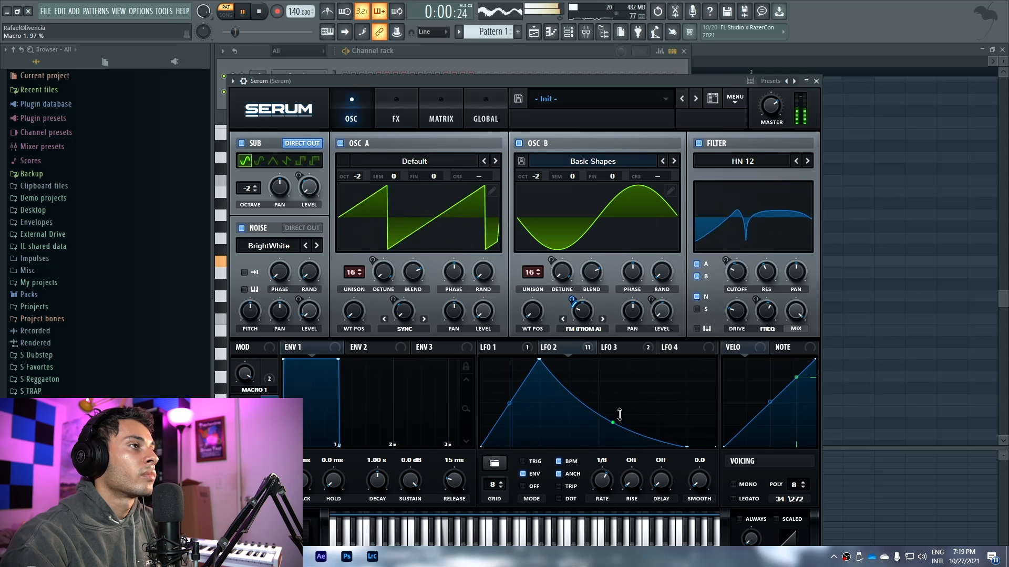
pyautogui.moveTo(510, 406); pyautogui.dragTo(513, 398)
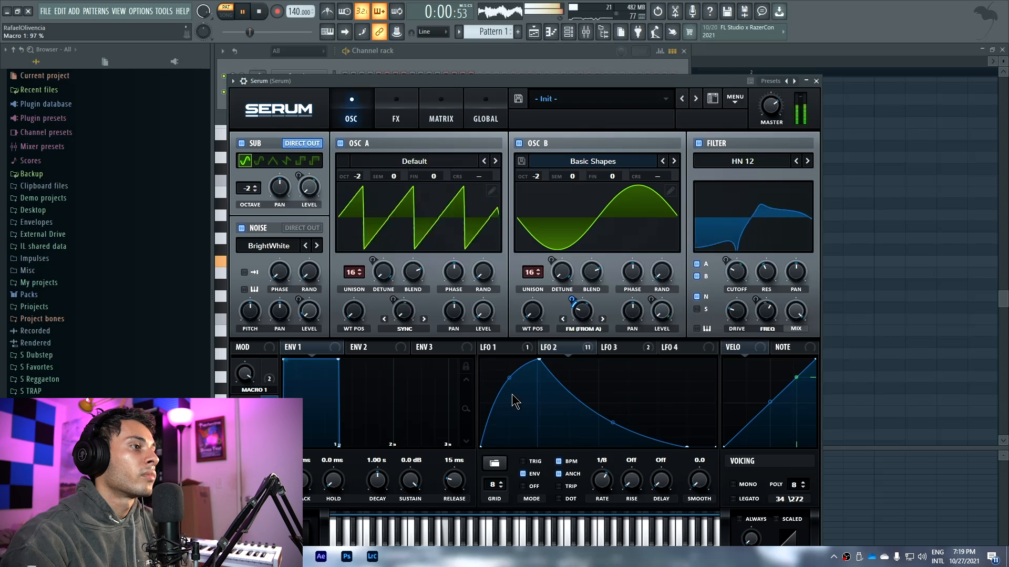
# - Steepen the start of LFO 1's rising curve so it levels off by mid-cycle, and stop playback
pyautogui.click(498, 347)
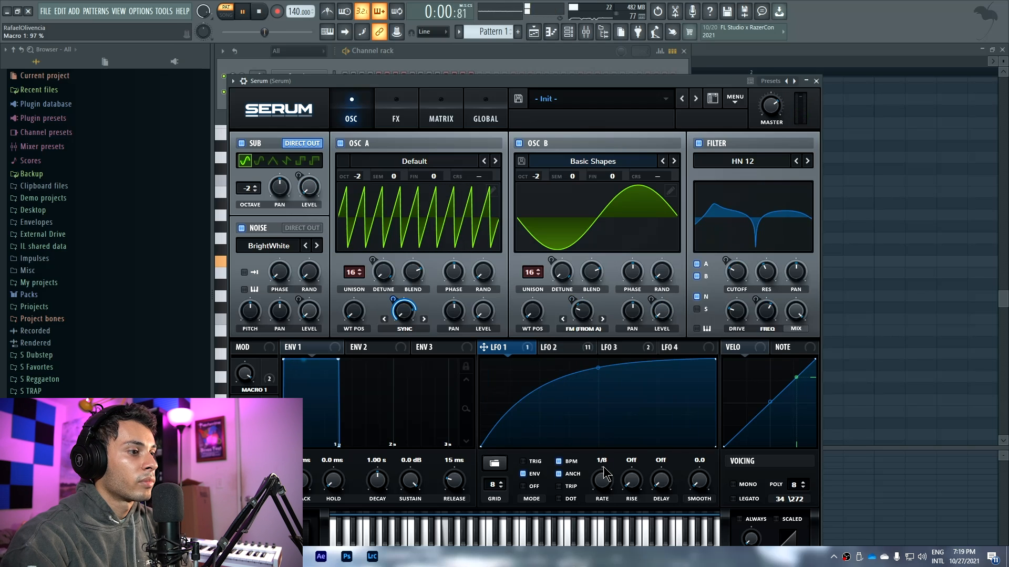
pyautogui.moveTo(597, 368); pyautogui.dragTo(599, 354)
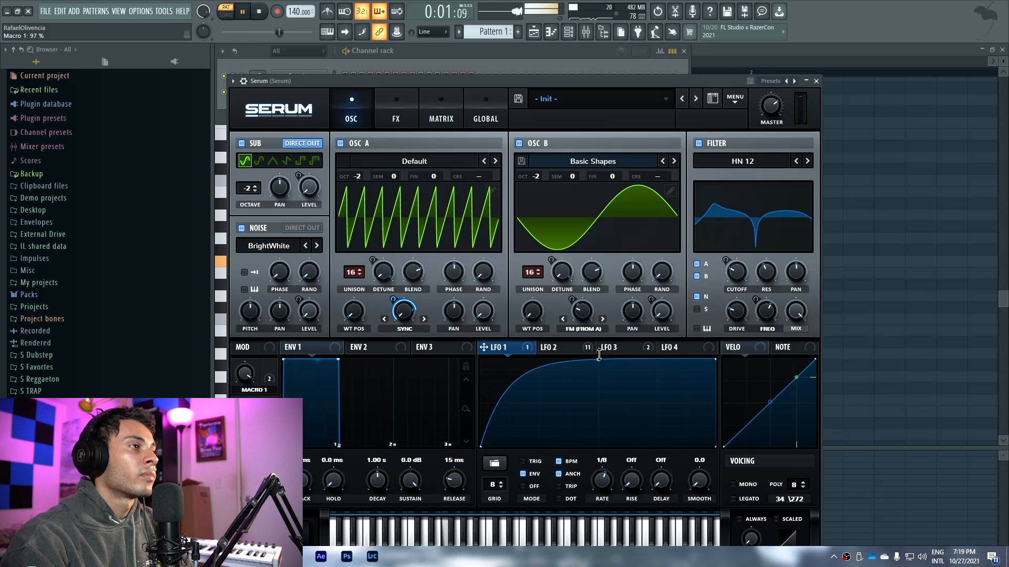
pyautogui.press('space')
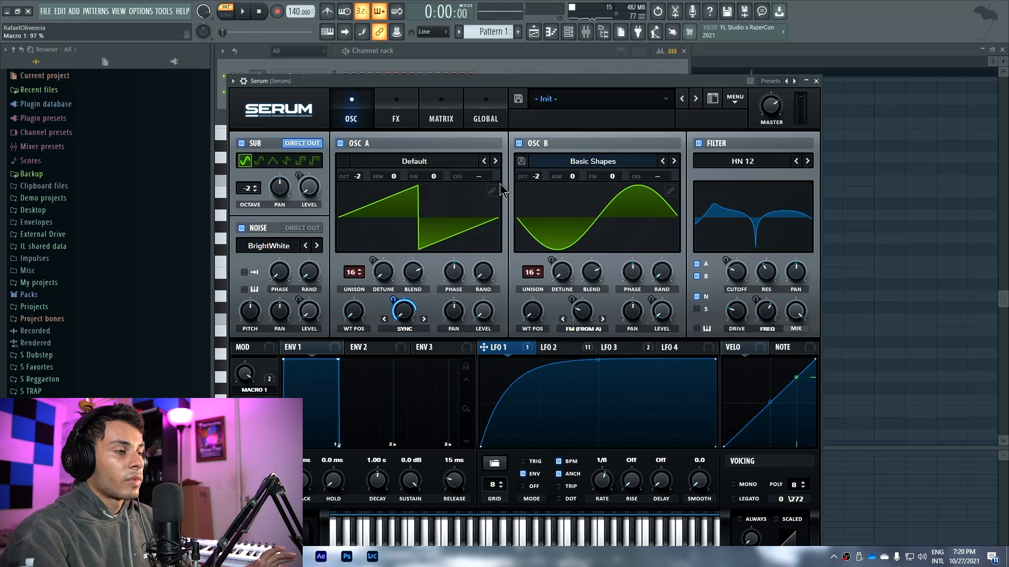